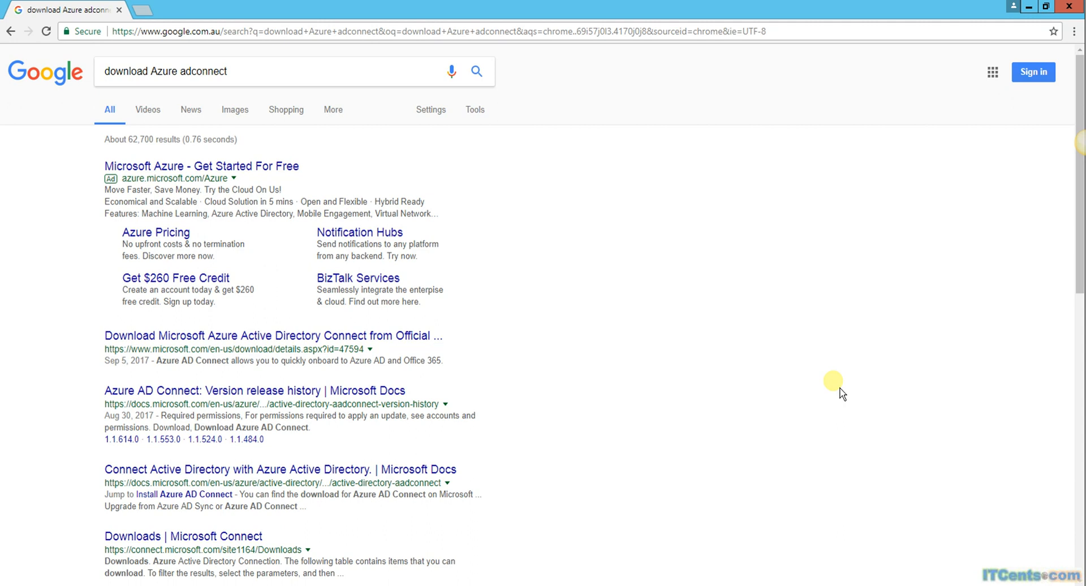
Step: Review the ADC server's Local Server properties in Server Manager, then minimize it
left_click(46, 585)
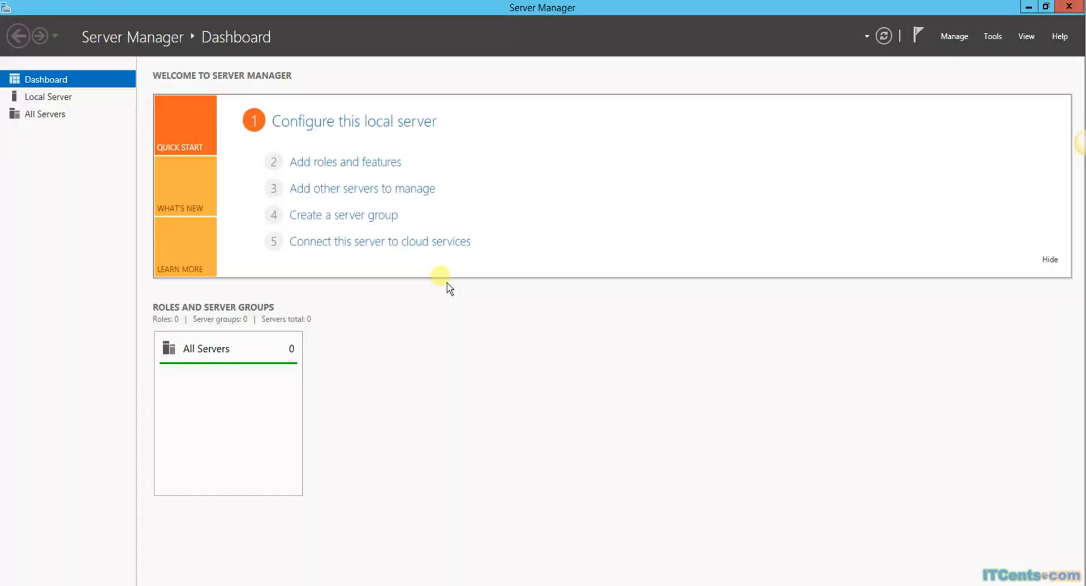
left_click(65, 98)
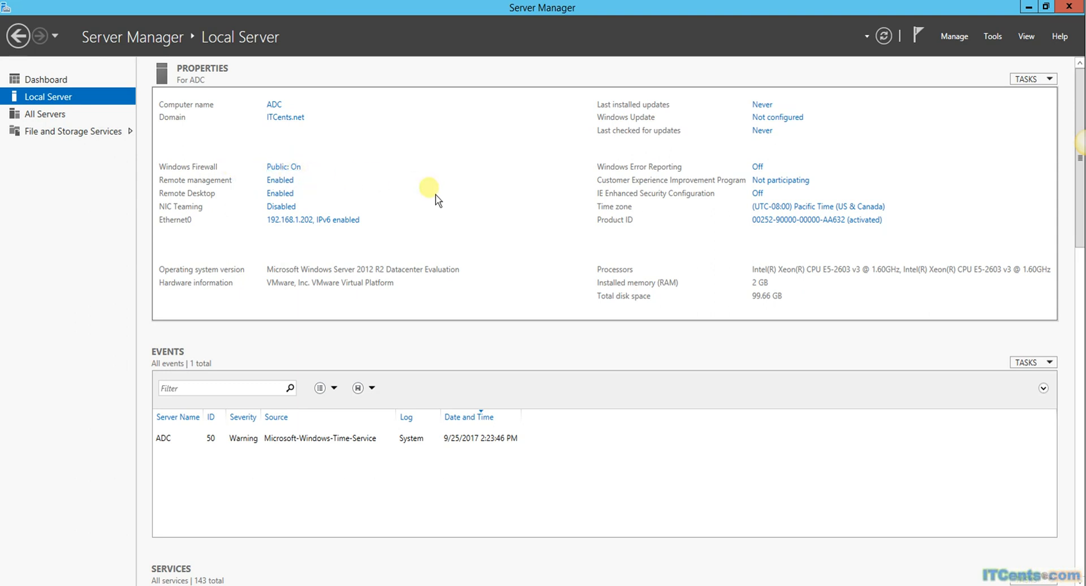
left_click(1034, 14)
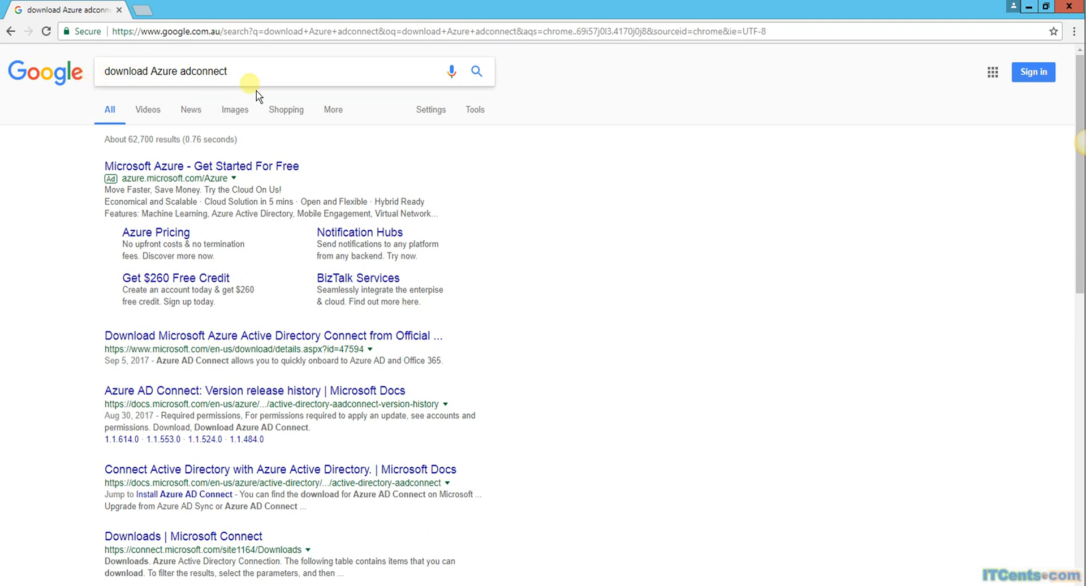
Step: Start downloading AzureADConnect.msi from the Microsoft Azure AD Connect download page
left_click(256, 336)
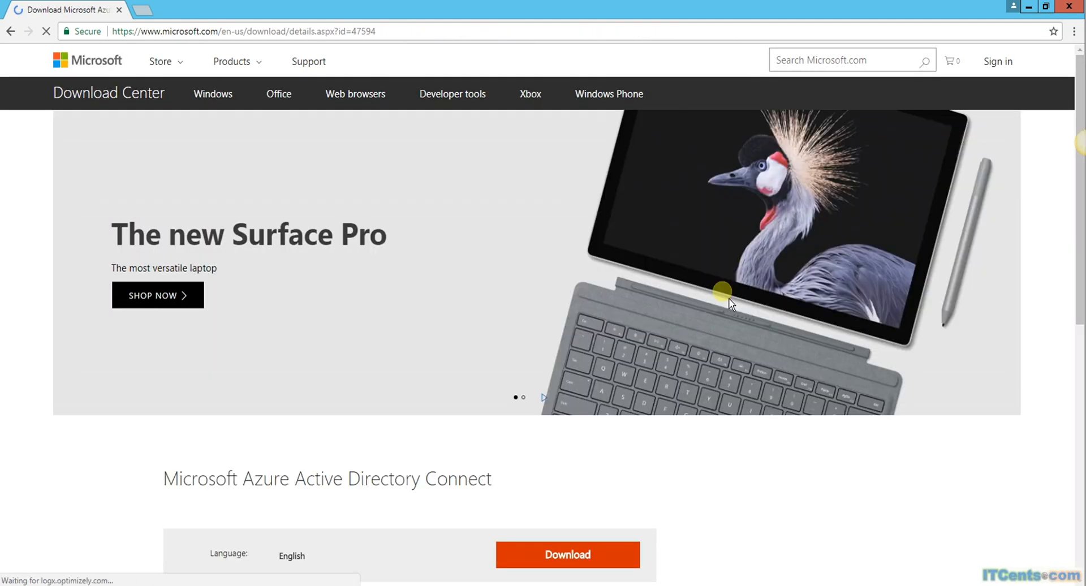
scroll(488, 353, "down", 3)
scroll(490, 348, "down", 1)
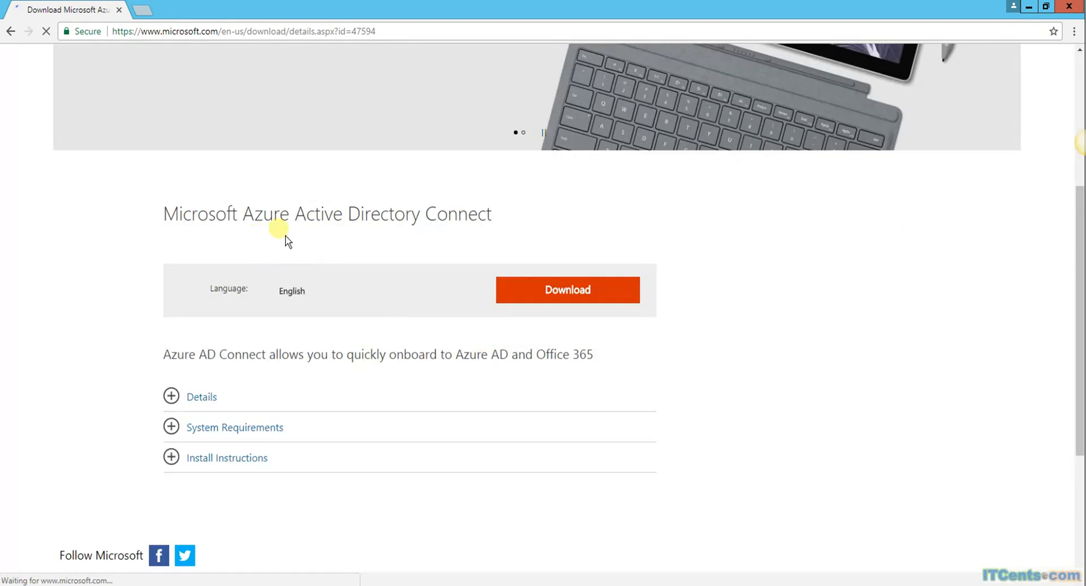
left_click(583, 307)
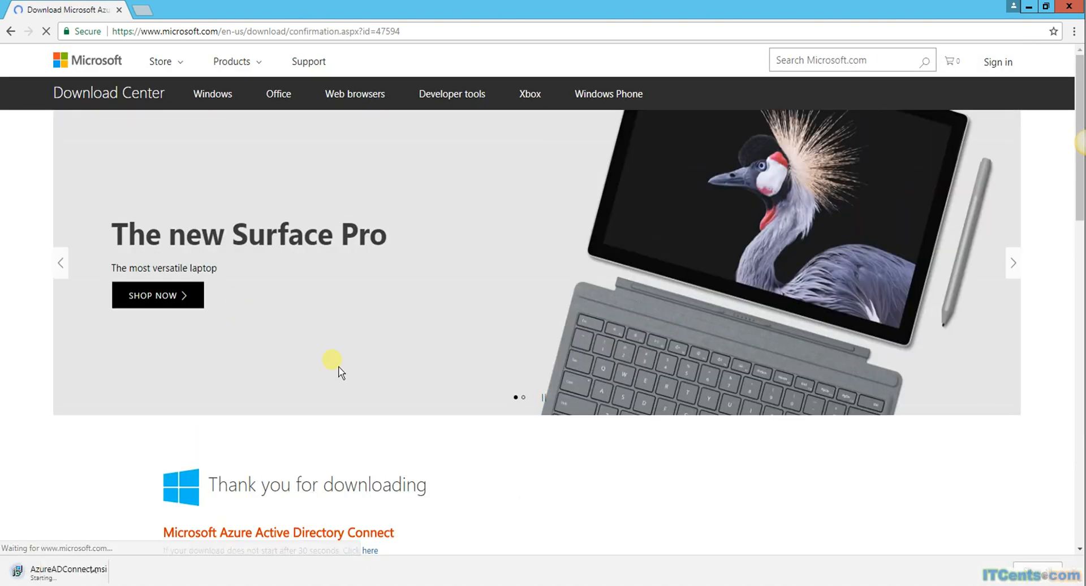
Step: Return to the Azure AD Connect details page and expand System Requirements
scroll(339, 372, "down", 5)
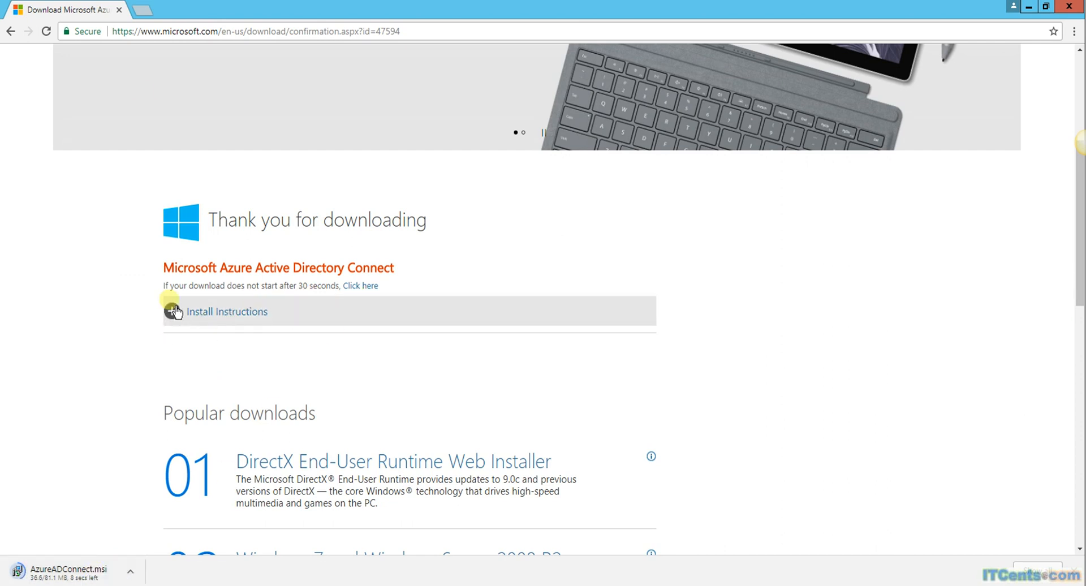
left_click(12, 34)
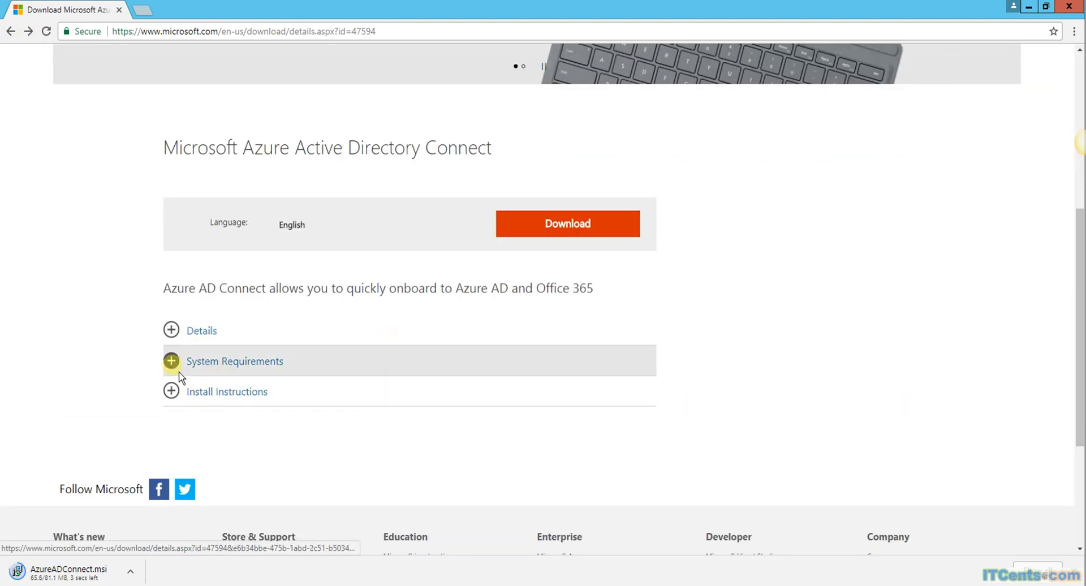
left_click(182, 371)
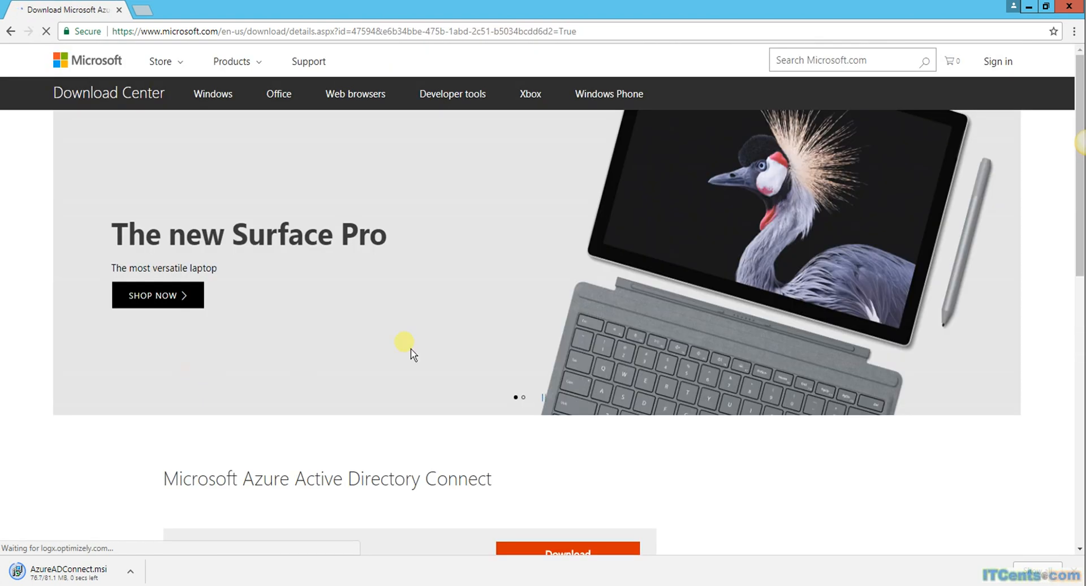
scroll(410, 349, "down", 7)
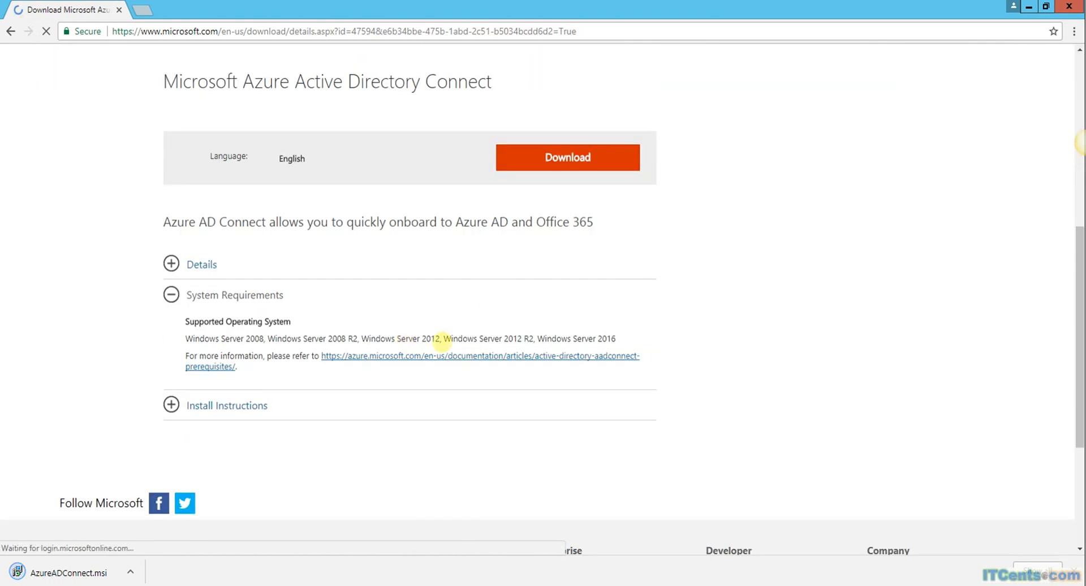
Step: Open the Prerequisites for Azure AD Connect article and read down the page
left_click(495, 367)
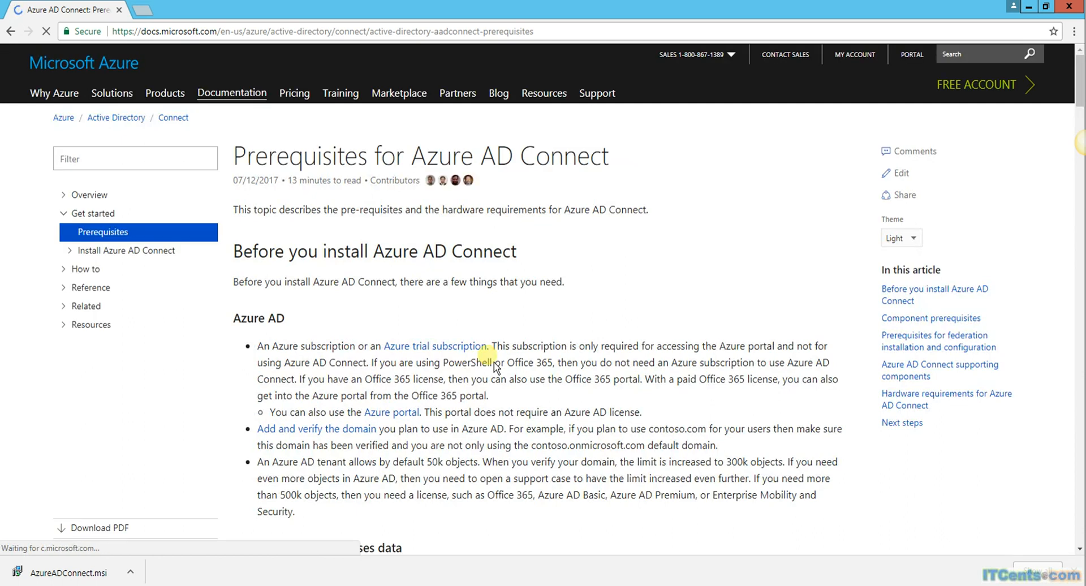
scroll(661, 277, "down", 1)
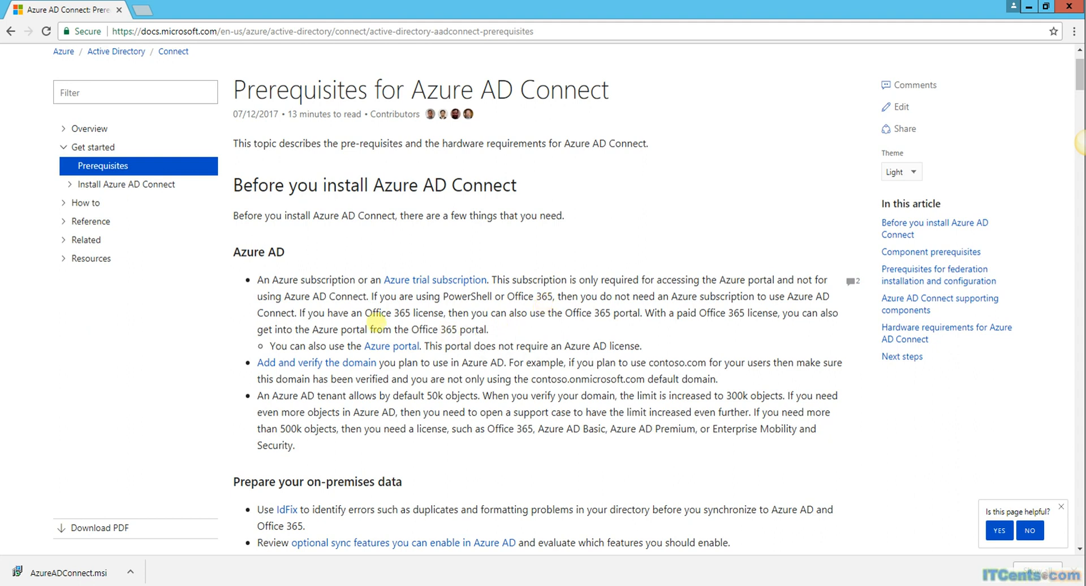
scroll(661, 317, "down", 1)
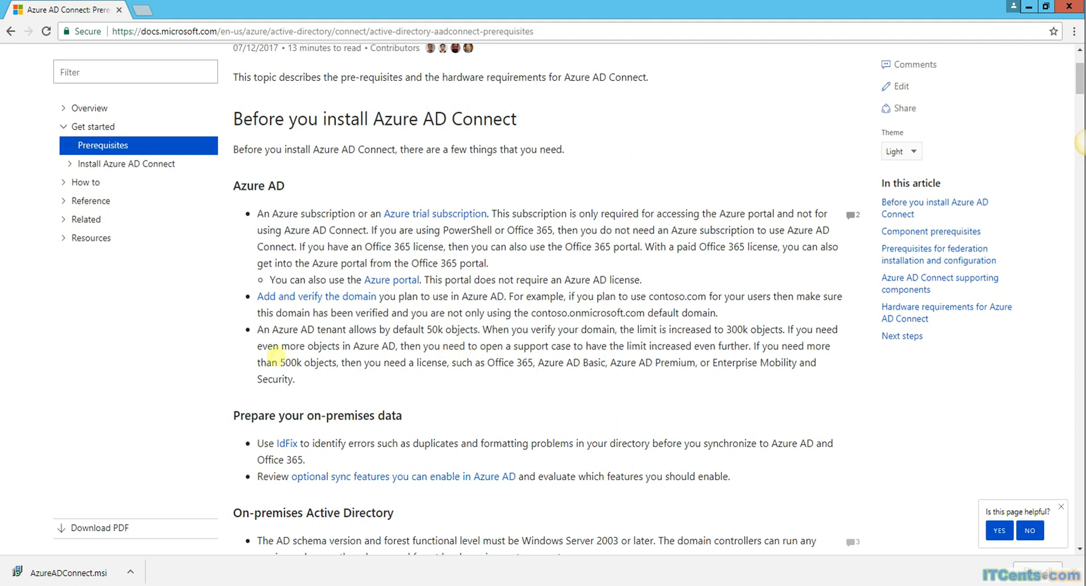
scroll(540, 350, "down", 1)
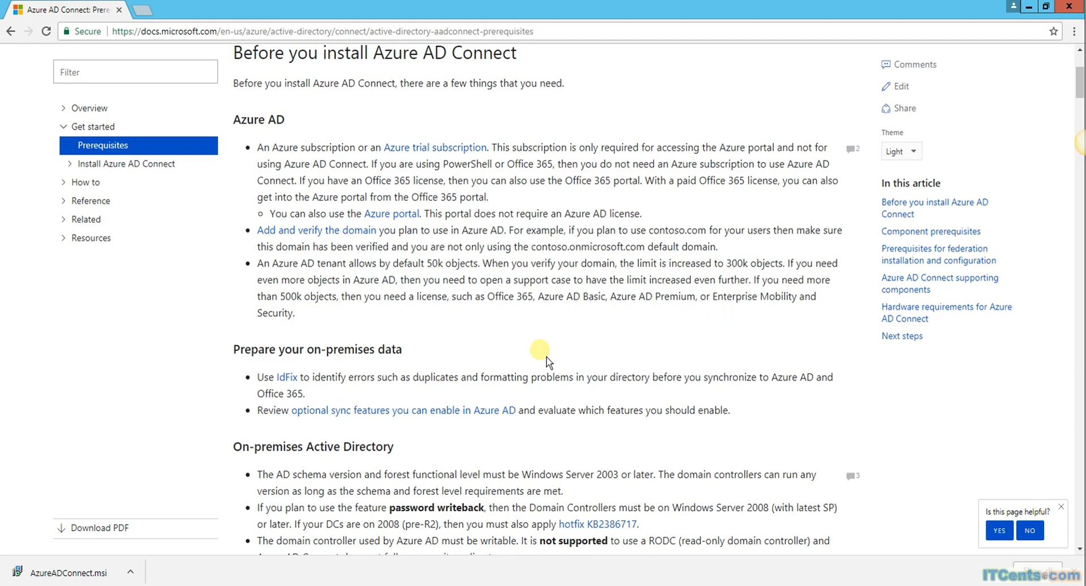
scroll(543, 354, "down", 1)
scroll(543, 350, "down", 1)
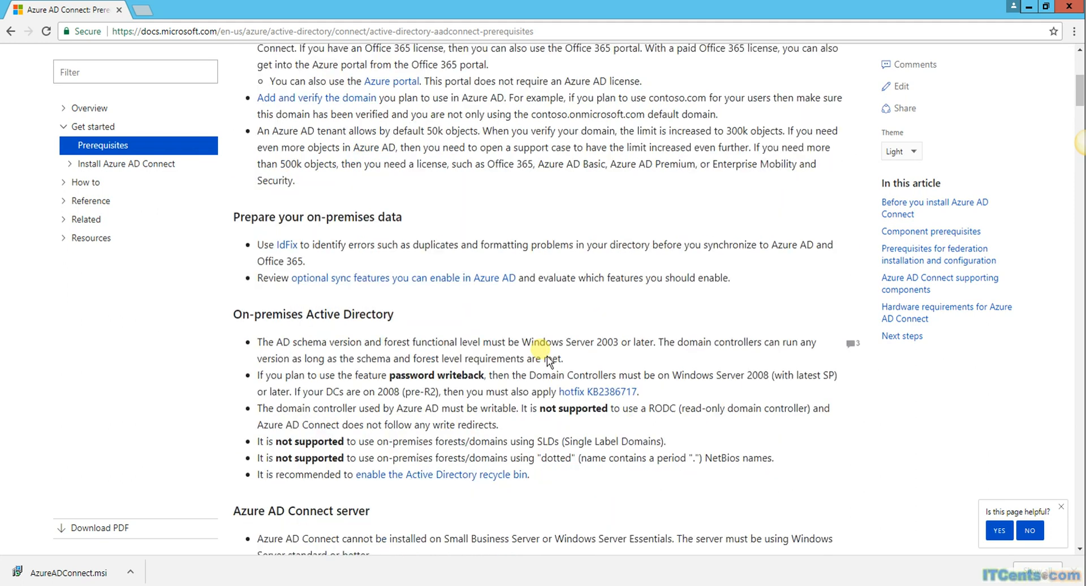
scroll(547, 355, "down", 1)
scroll(547, 360, "down", 2)
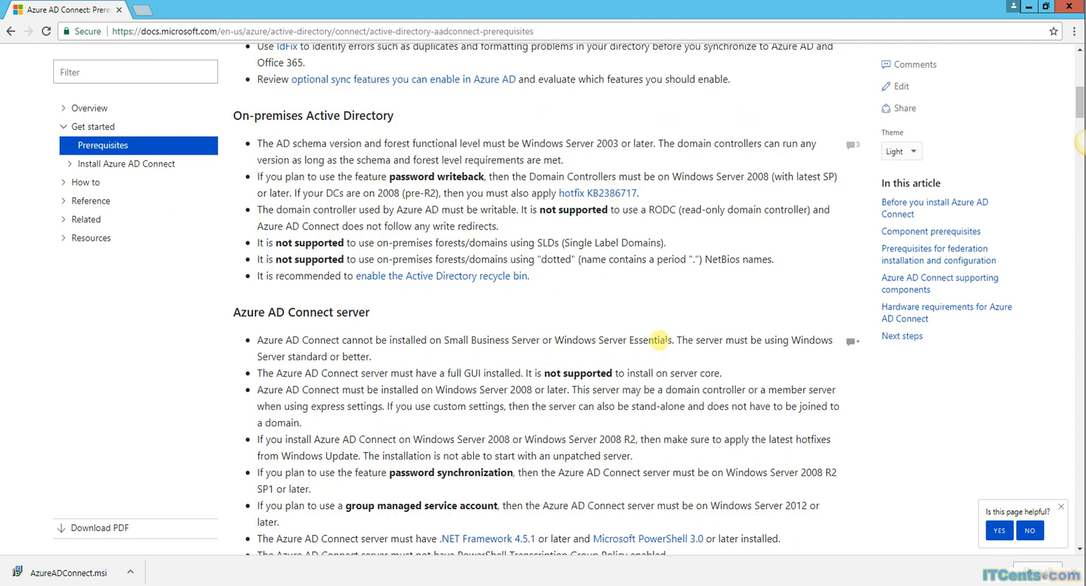
Step: Highlight the supported server editions requirement, then read on through the server requirements
left_click_drag(447, 339, 650, 360)
left_click(584, 430)
scroll(693, 393, "down", 1)
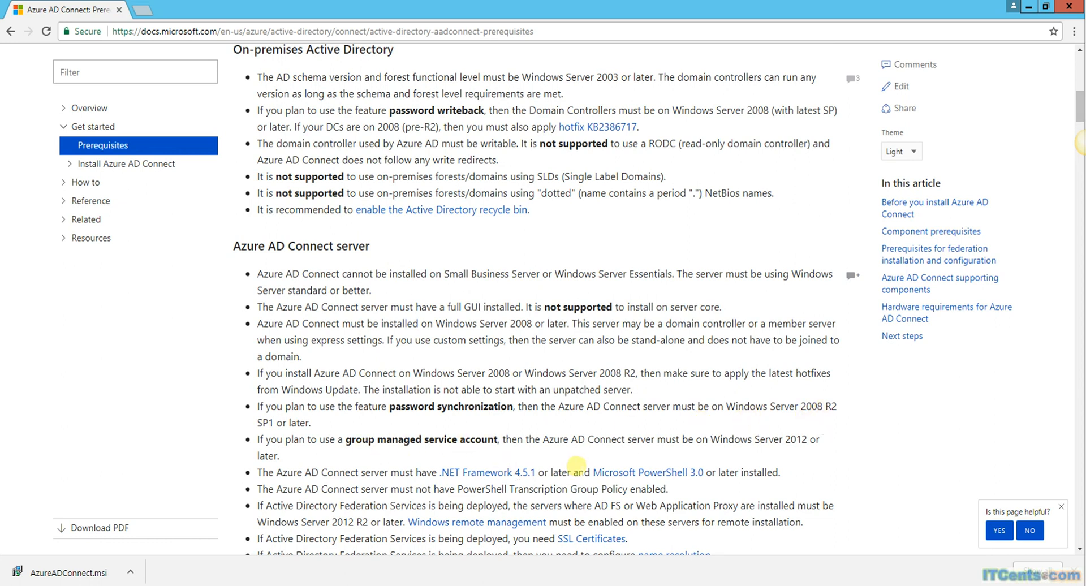
scroll(579, 470, "down", 1)
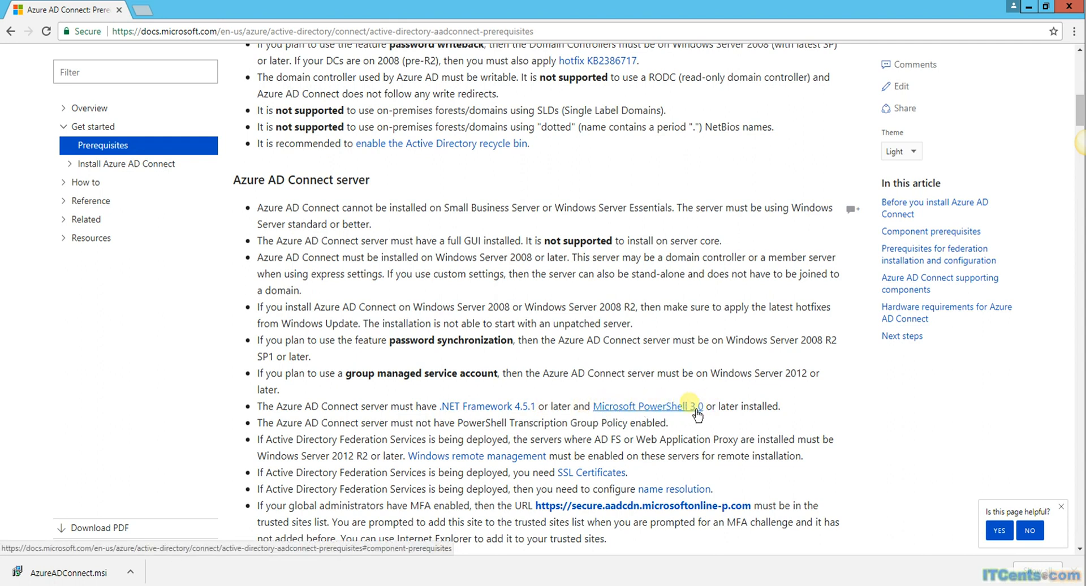
scroll(697, 414, "down", 1)
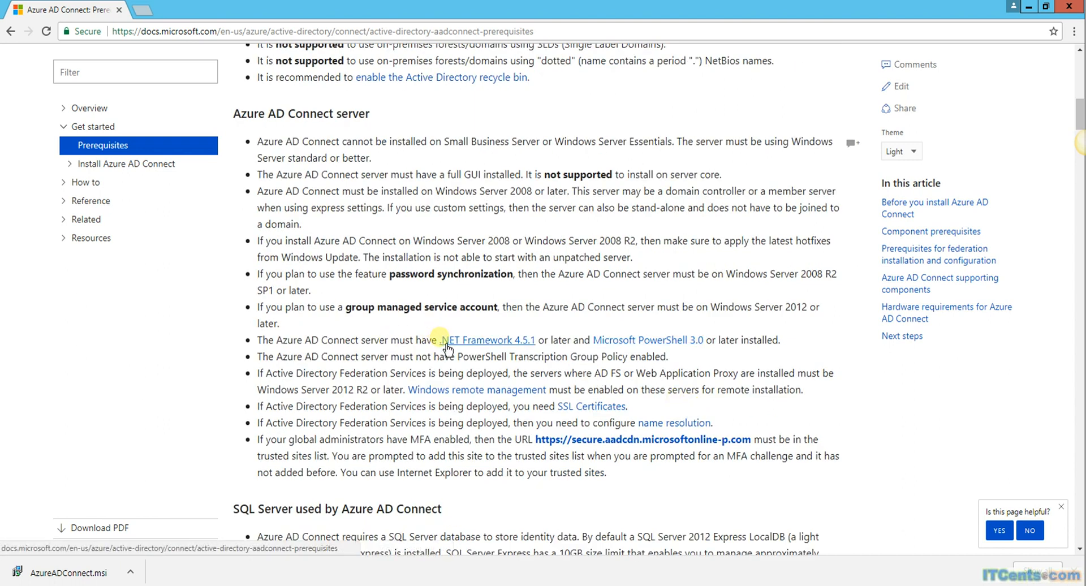
Step: Open the .NET Framework 4.5.1 and Microsoft PowerShell 3.0 links in new tabs
right_click(514, 354)
left_click(534, 360)
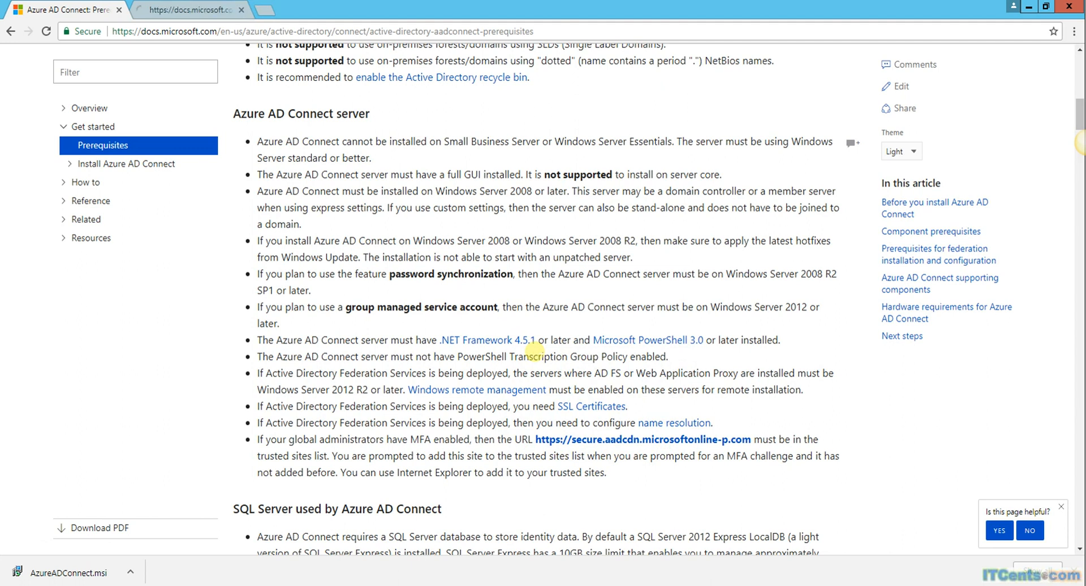
right_click(630, 350)
left_click(650, 356)
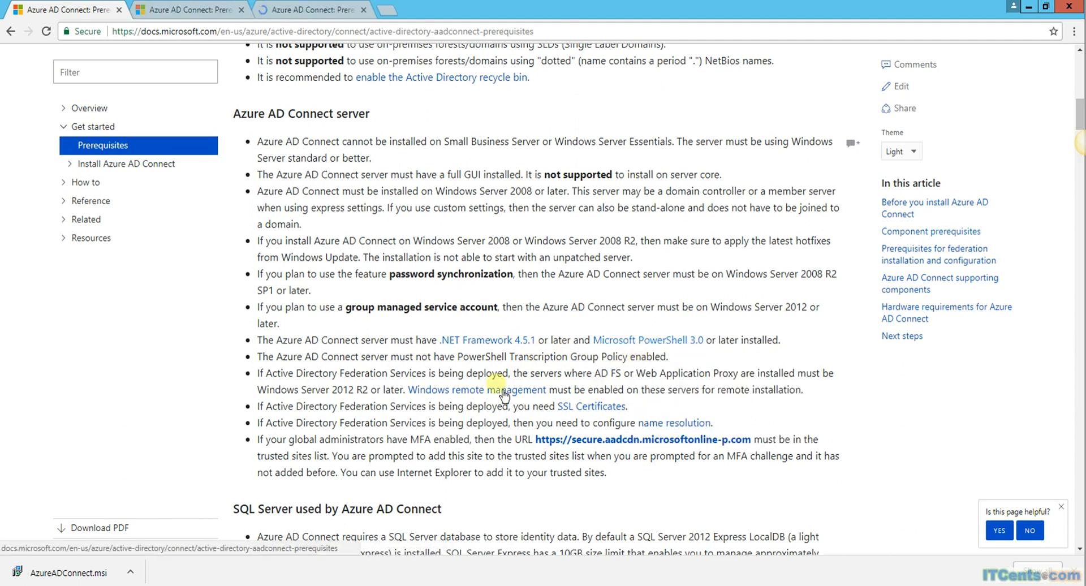
scroll(557, 342, "down", 3)
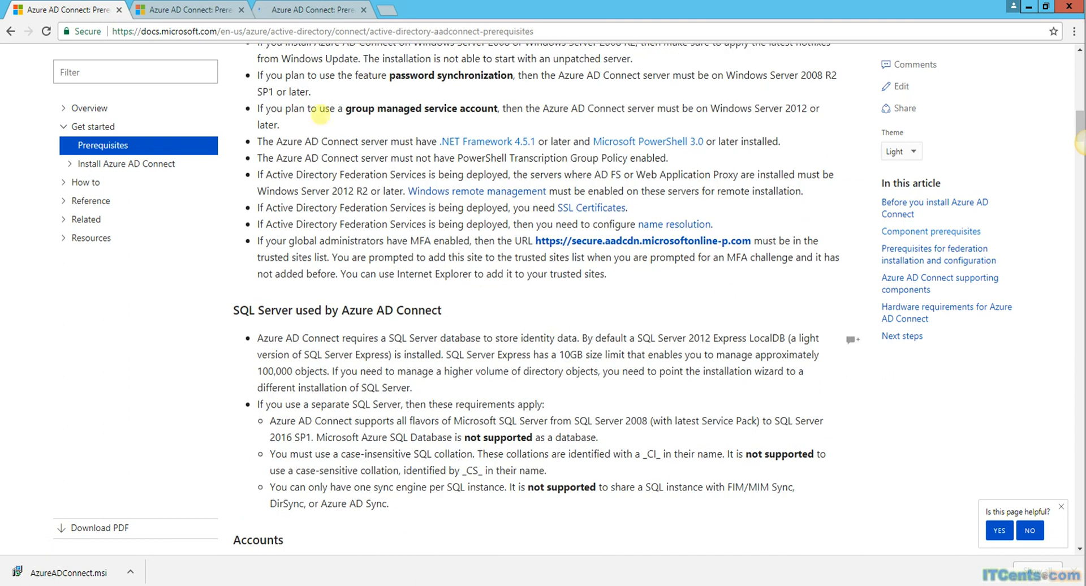
Step: Switch through the new tabs to view the Component prerequisites section
left_click(205, 11)
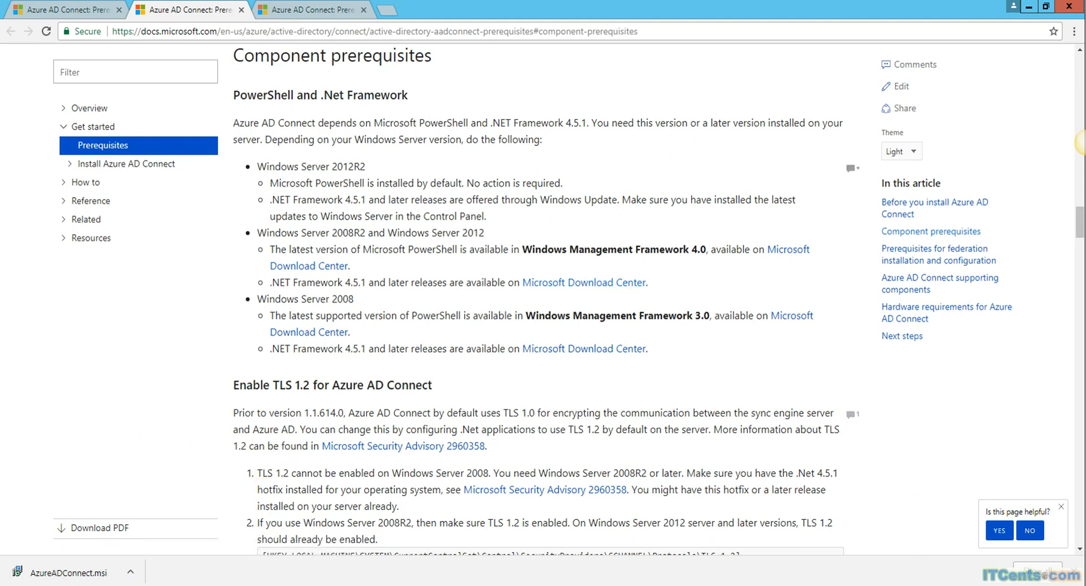
left_click(316, 10)
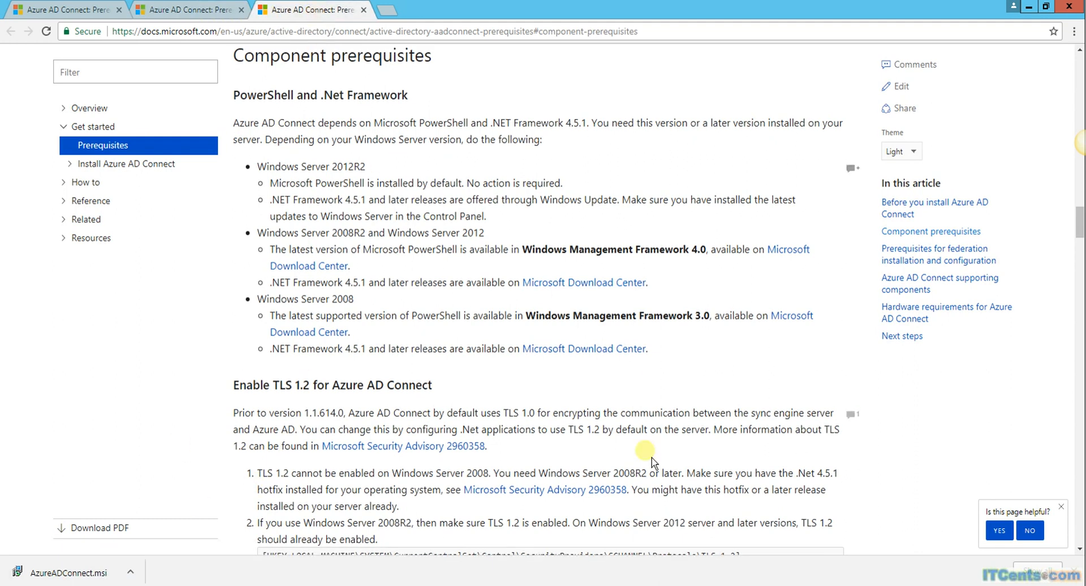
scroll(652, 445, "up", 15)
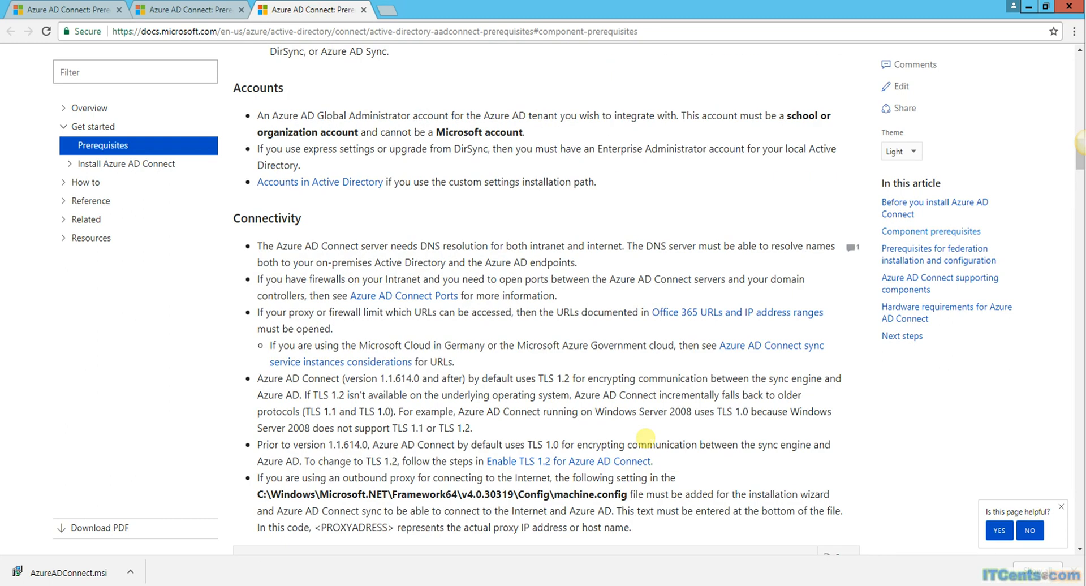
scroll(648, 444, "up", 7)
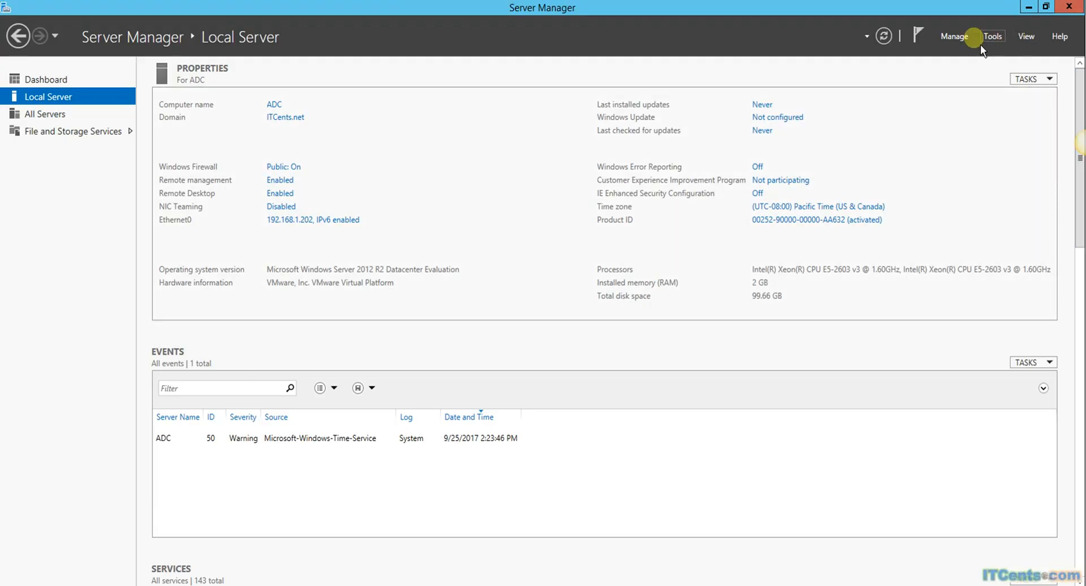
Step: Start Add Roles and Features with role-based installation on the local server, skipping to Features
left_click(956, 38)
left_click(978, 52)
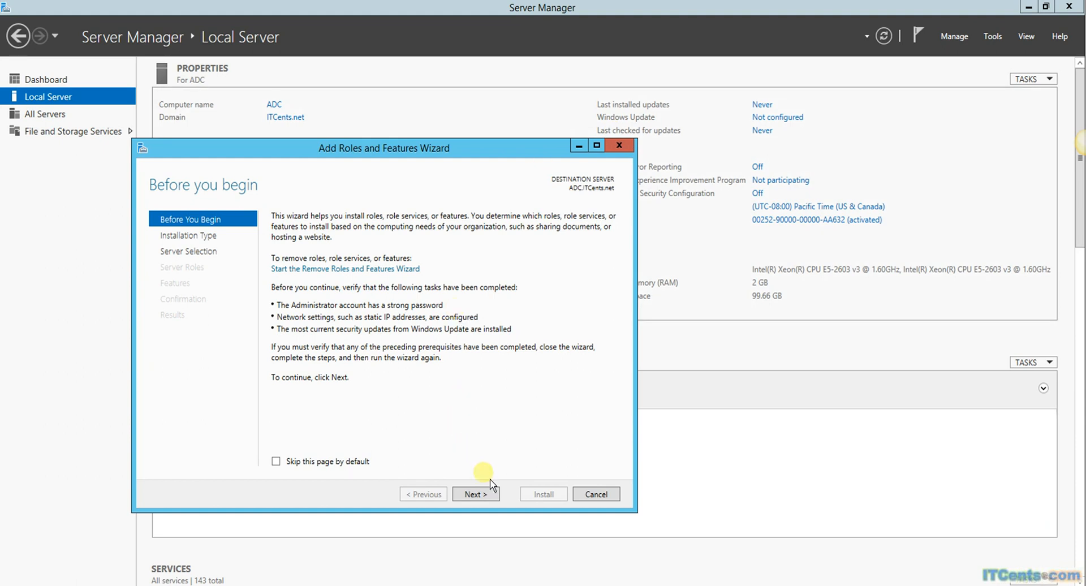
left_click(480, 495)
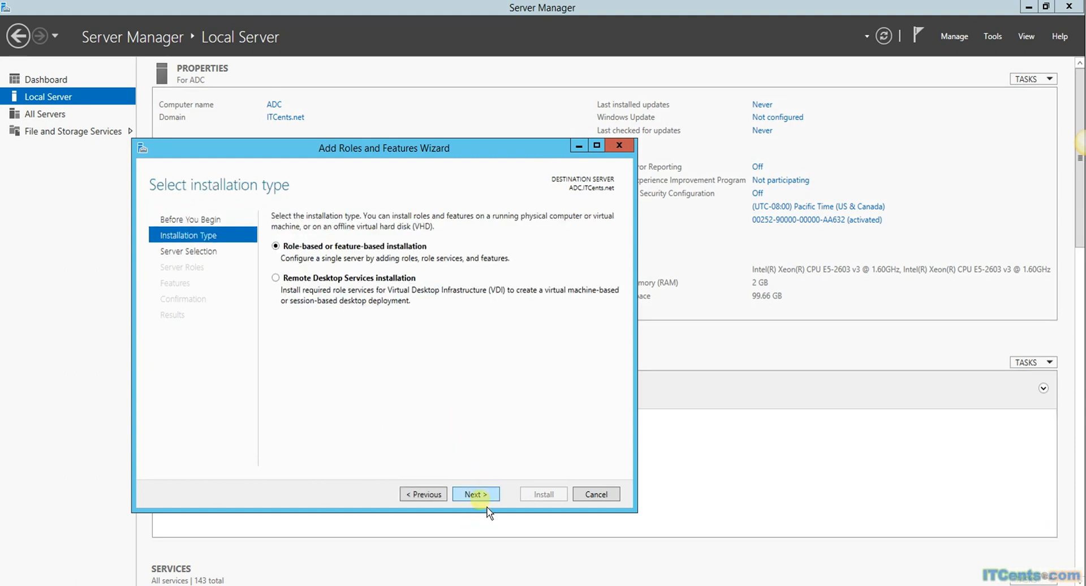
left_click(490, 498)
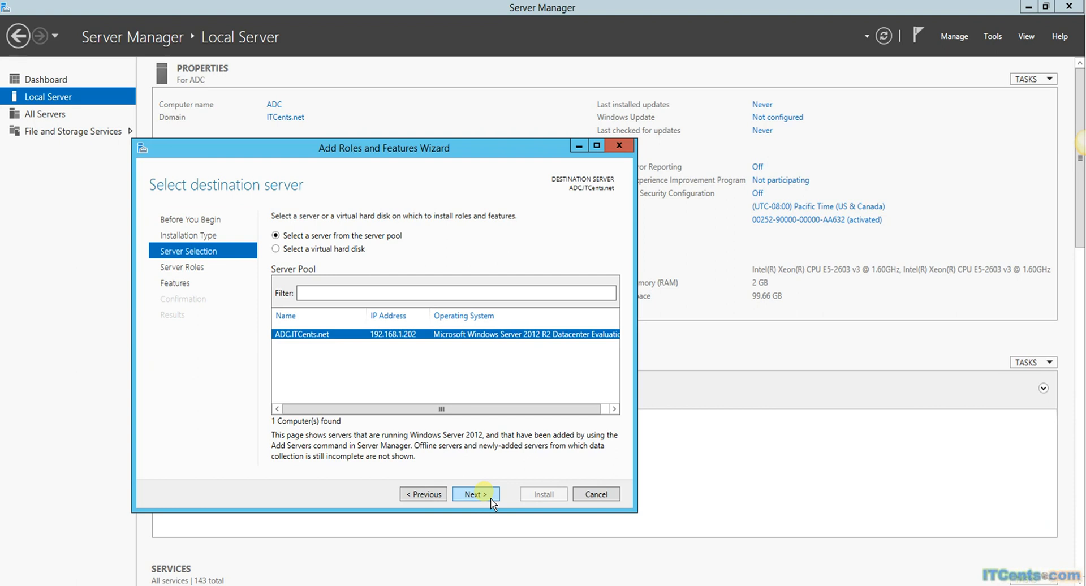
left_click(490, 498)
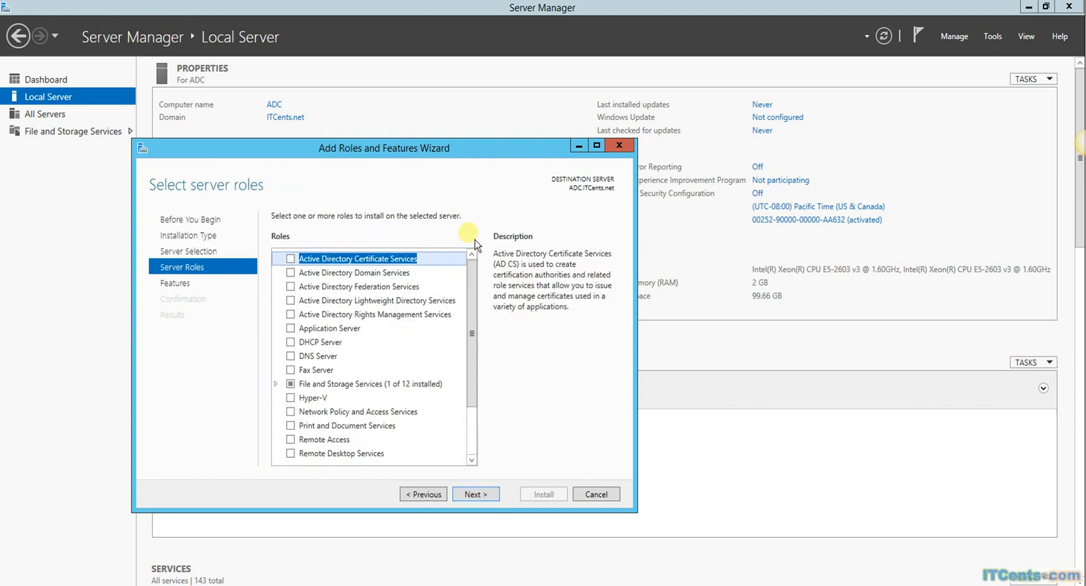
left_click_drag(477, 341, 492, 436)
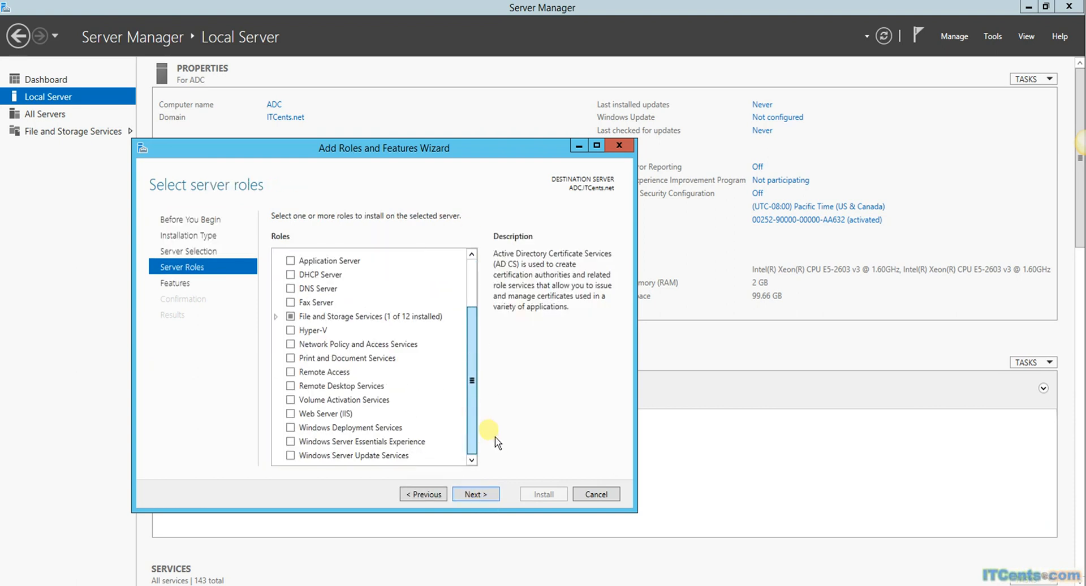
left_click(480, 495)
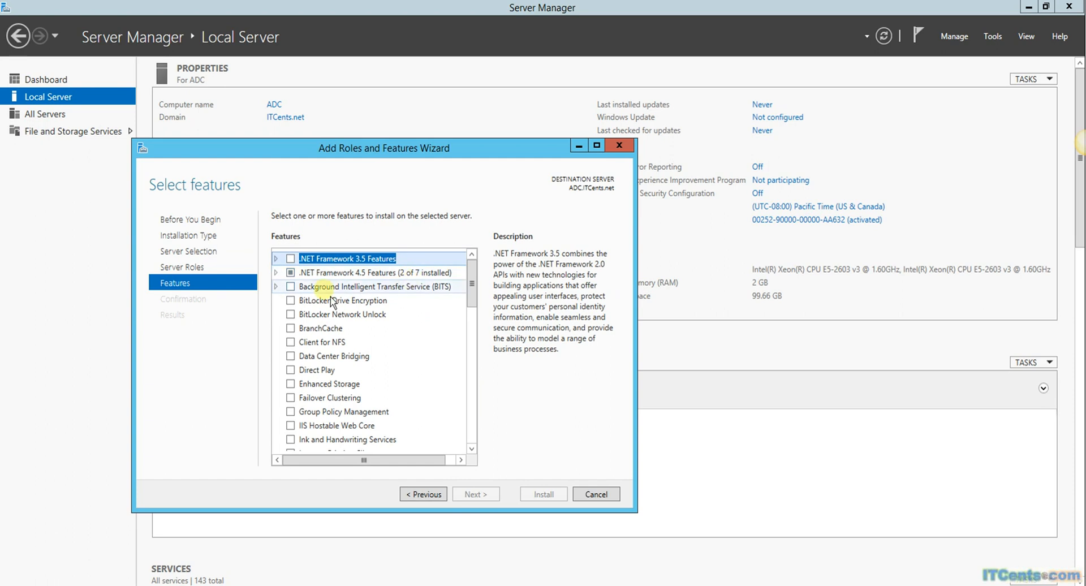
Step: Confirm .NET Framework 4.5 and Windows PowerShell are installed, then cancel the wizard
left_click(277, 274)
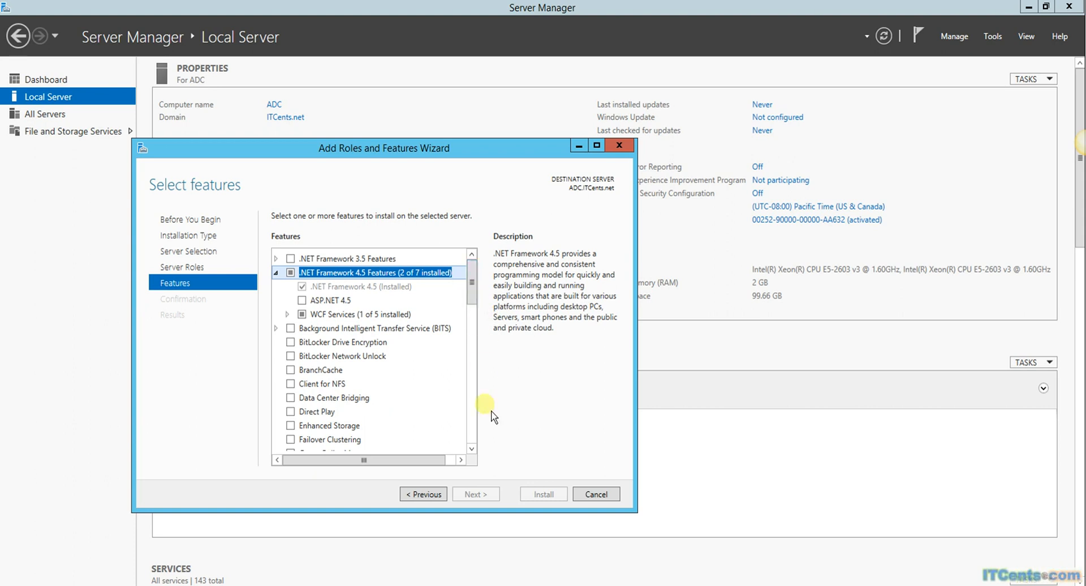
scroll(481, 455, "down", 3)
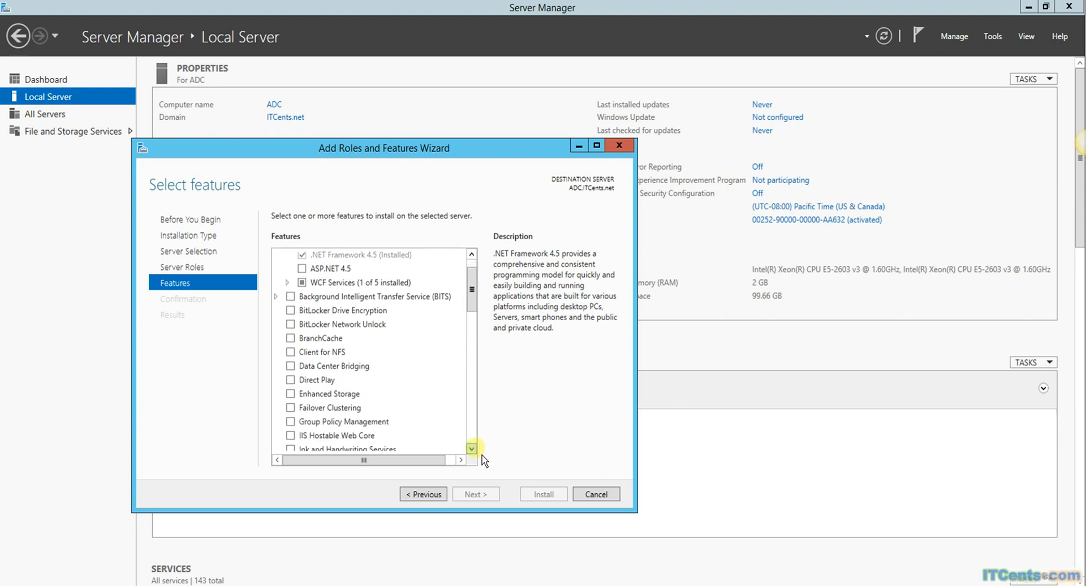
scroll(482, 456, "down", 3)
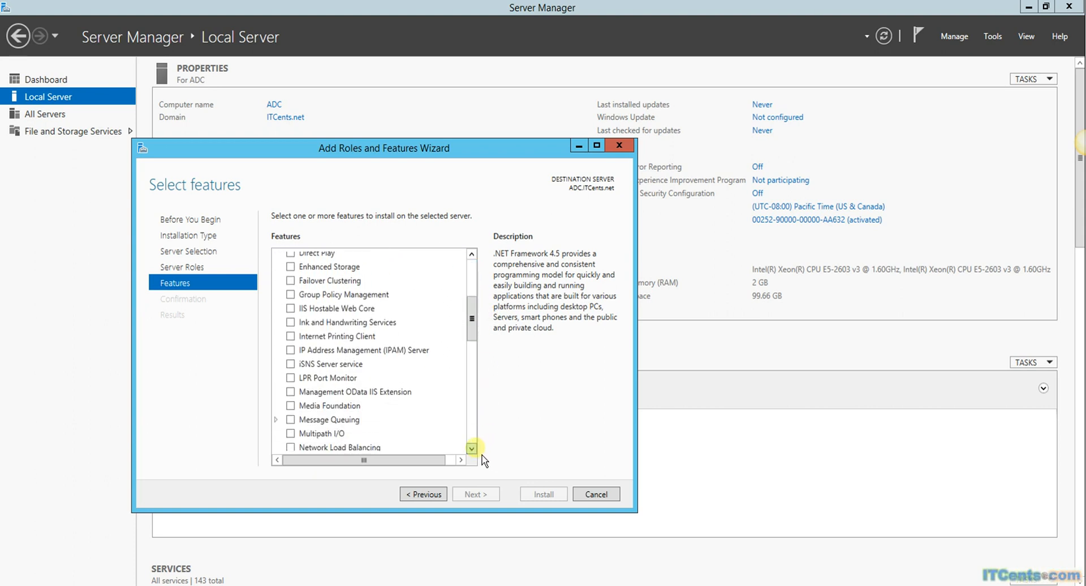
scroll(482, 456, "down", 3)
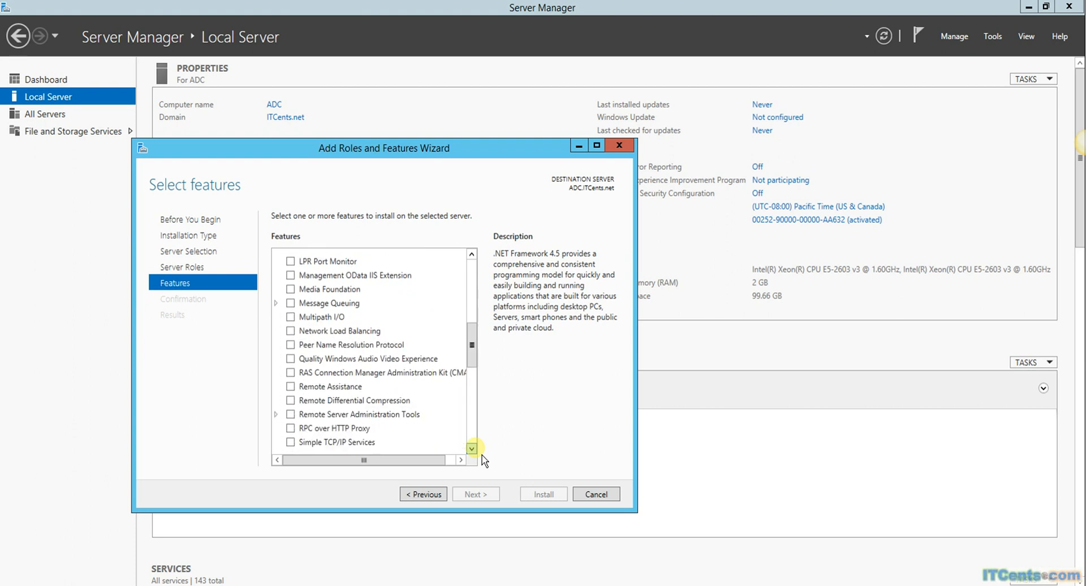
scroll(482, 455, "down", 2)
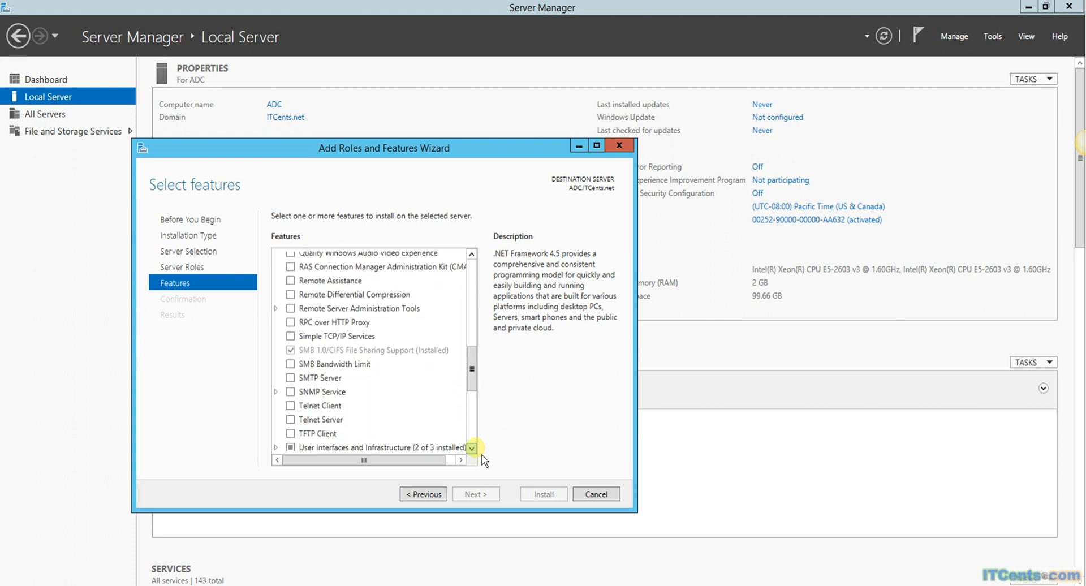
left_click(472, 448)
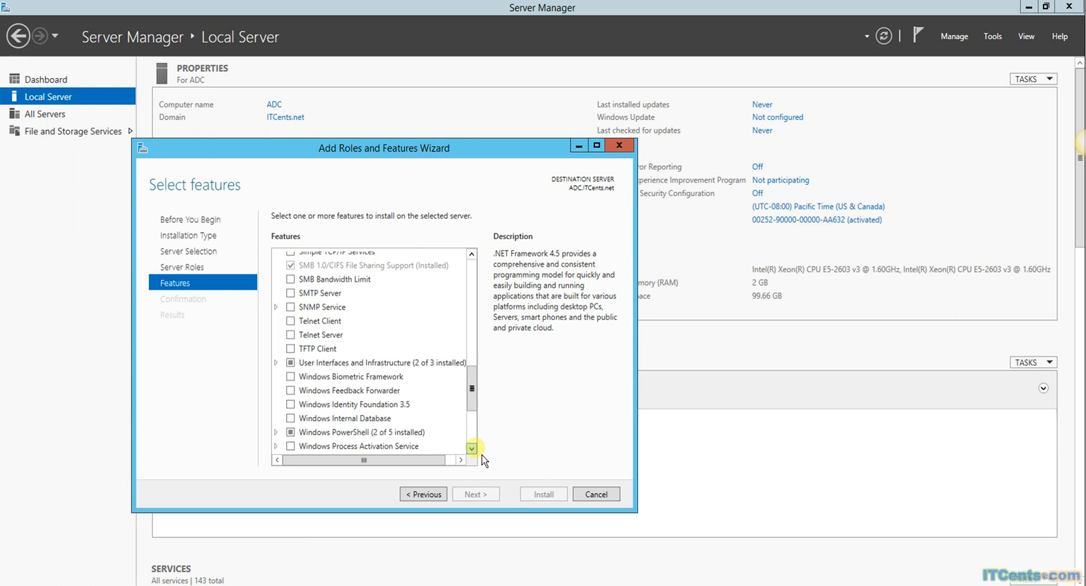
left_click(472, 448)
left_click(471, 447)
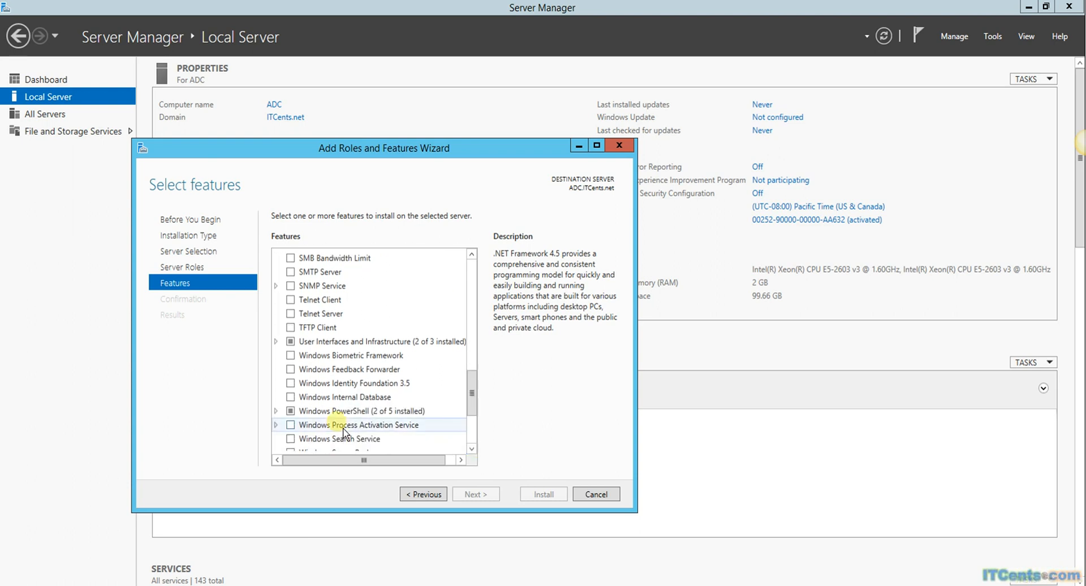
left_click(282, 418)
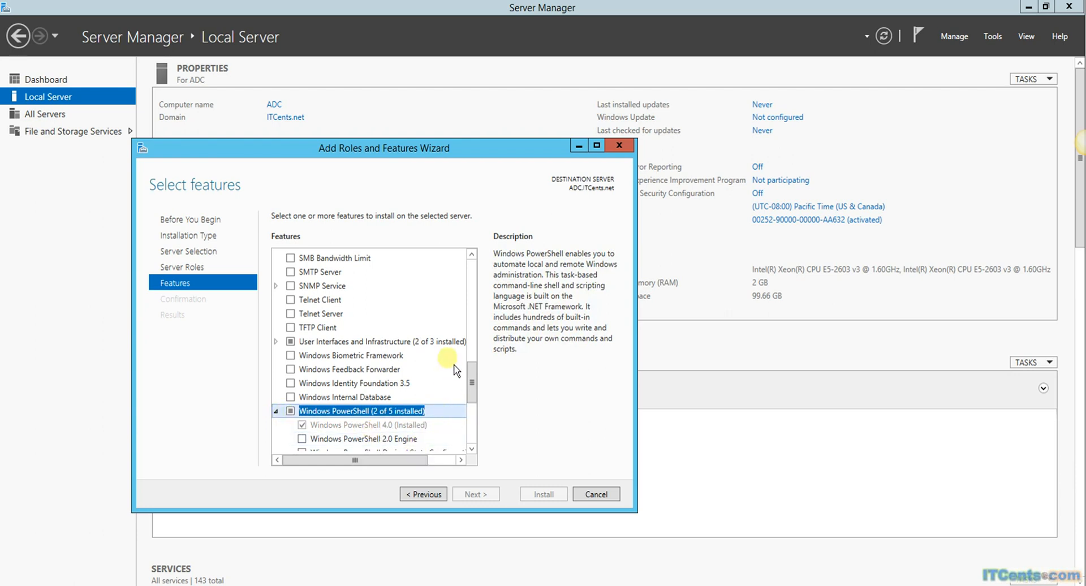
left_click_drag(485, 391, 485, 440)
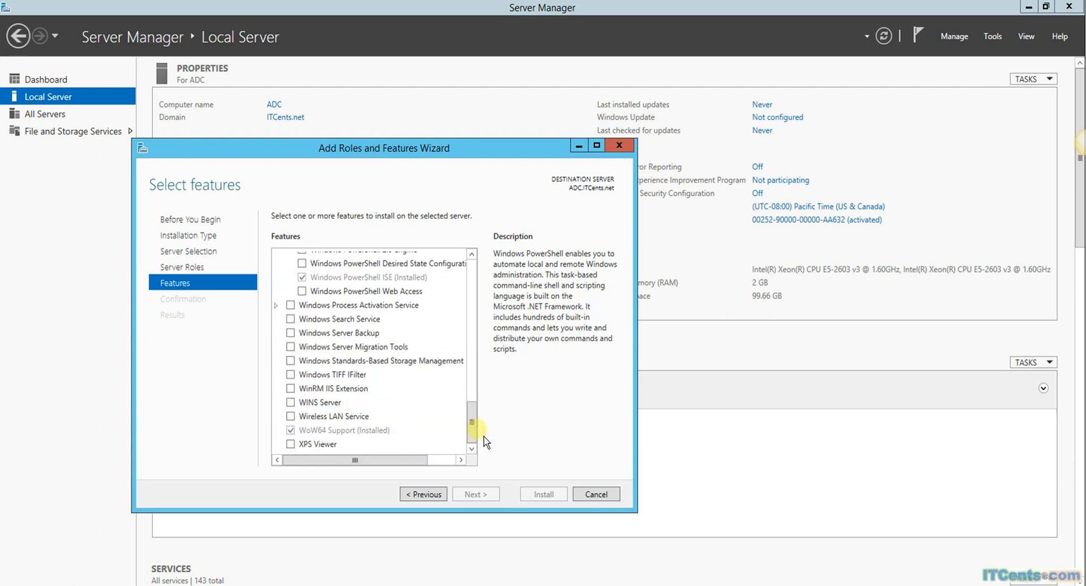
left_click(599, 496)
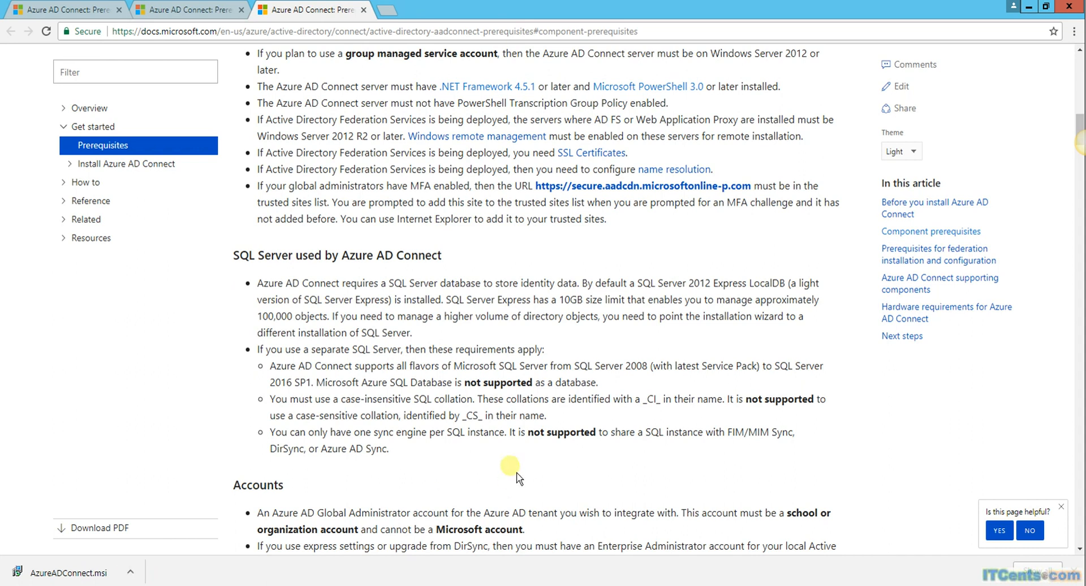
Step: Read the prerequisites article through the Accounts and proxy sections, then minimize Chrome
scroll(509, 464, "down", 2)
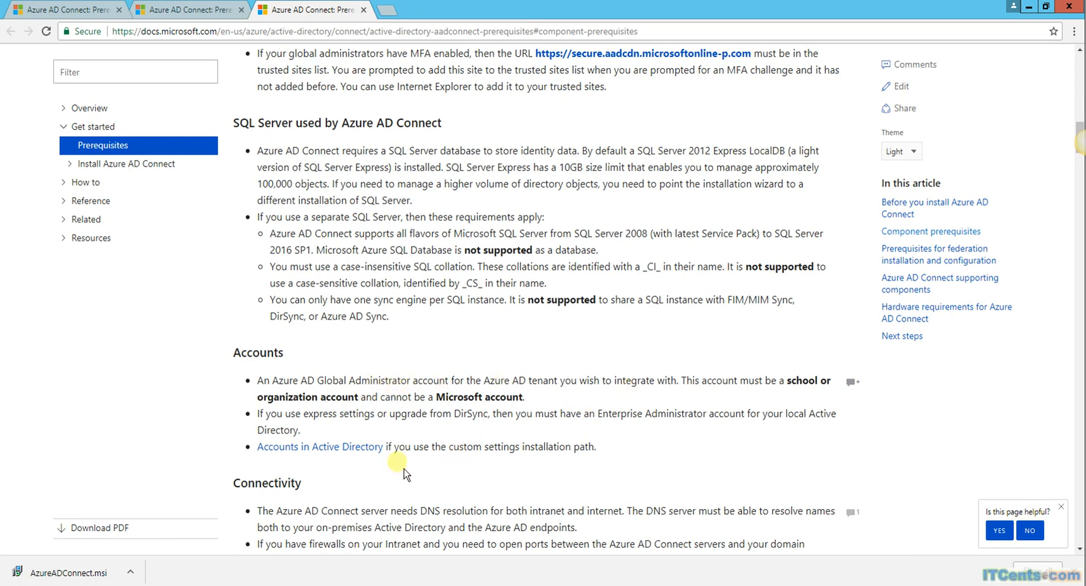
scroll(574, 412, "down", 1)
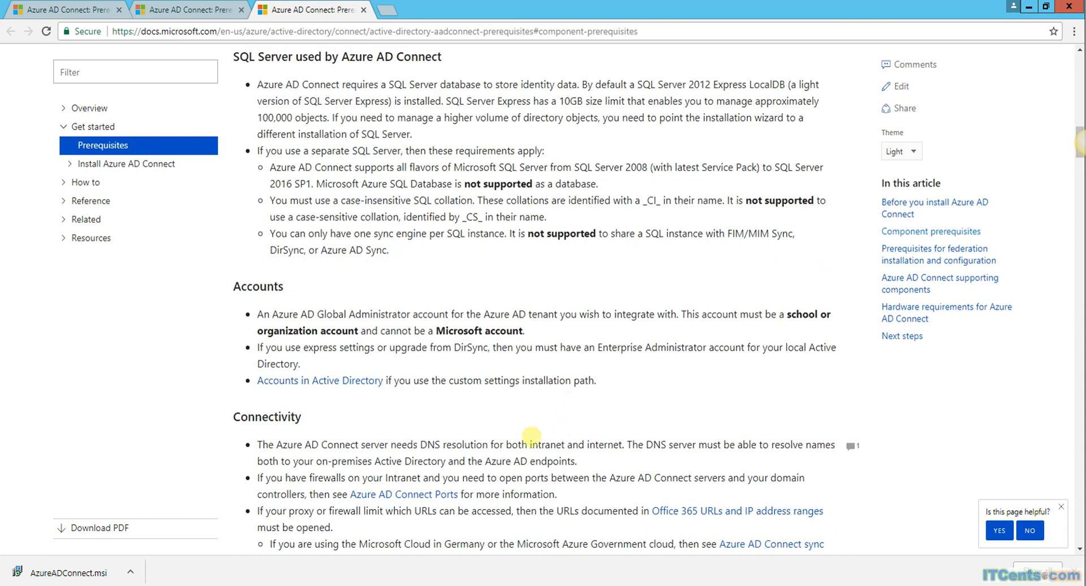
scroll(540, 449, "down", 6)
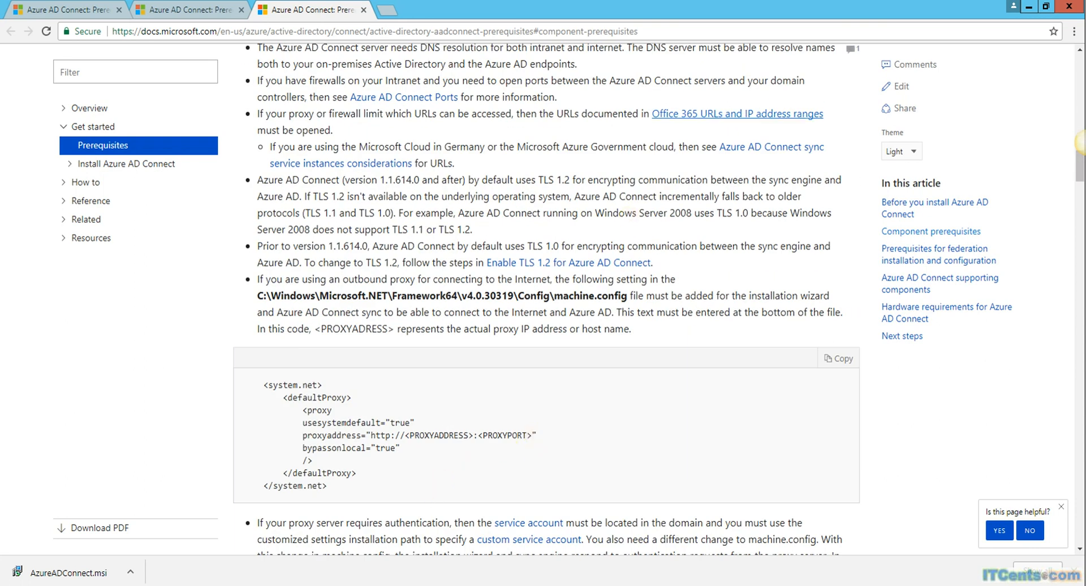
left_click(1033, 9)
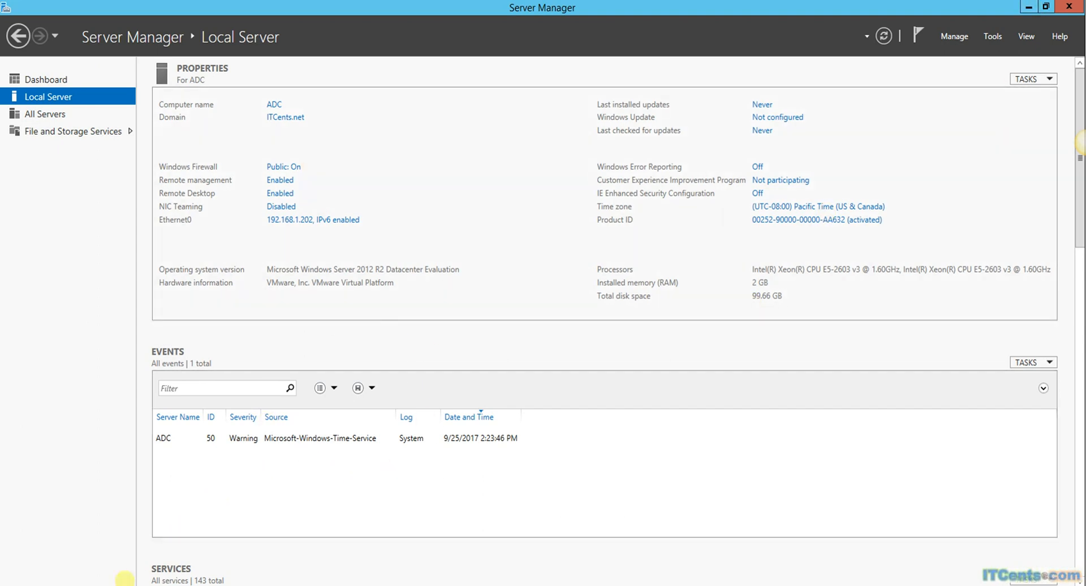
Step: Launch the downloaded AzureADConnect.msi from the Downloads folder and run it despite the security warning
left_click(125, 578)
left_click(130, 572)
left_click(168, 529)
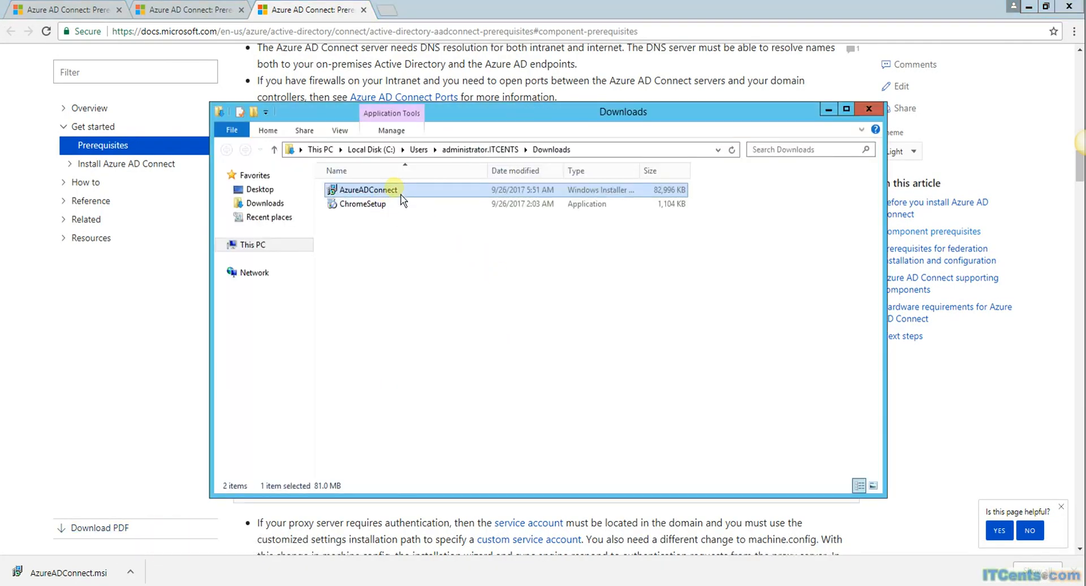
right_click(395, 190)
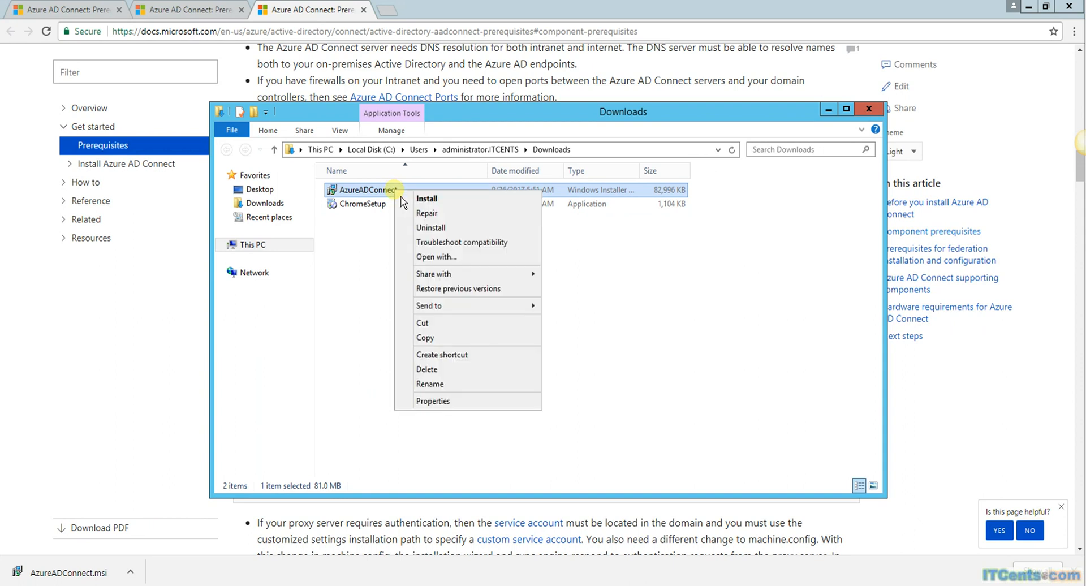
left_click(435, 201)
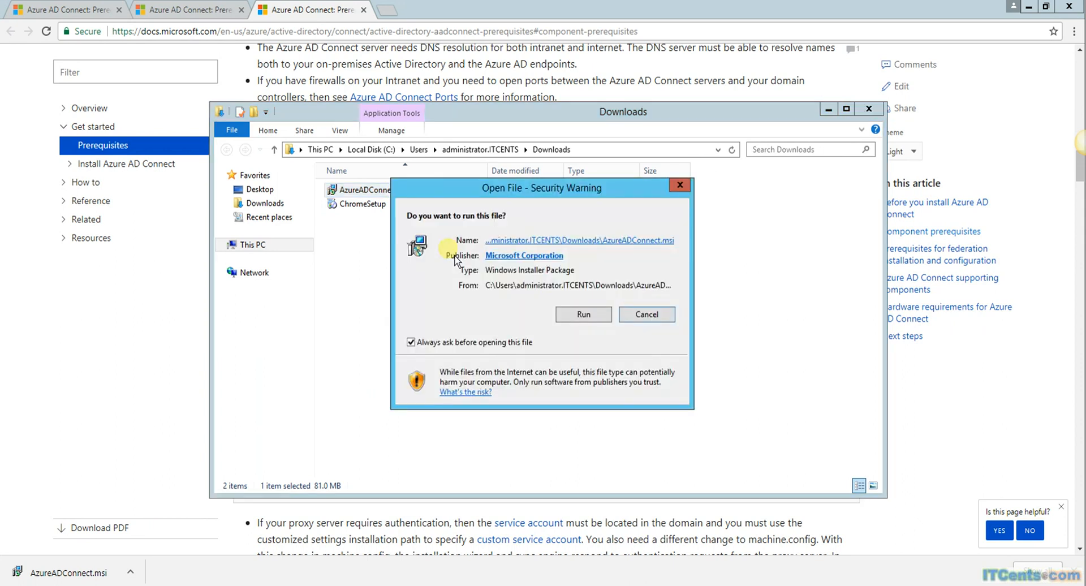
left_click(577, 317)
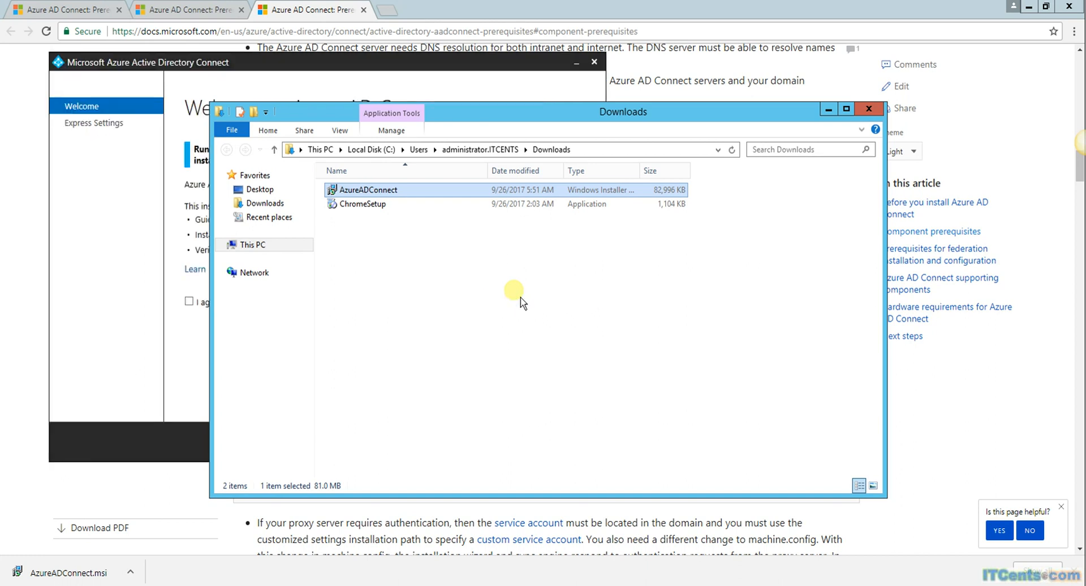
Step: Hide the Downloads window, agree to the license terms and privacy notice, and continue
left_click(828, 109)
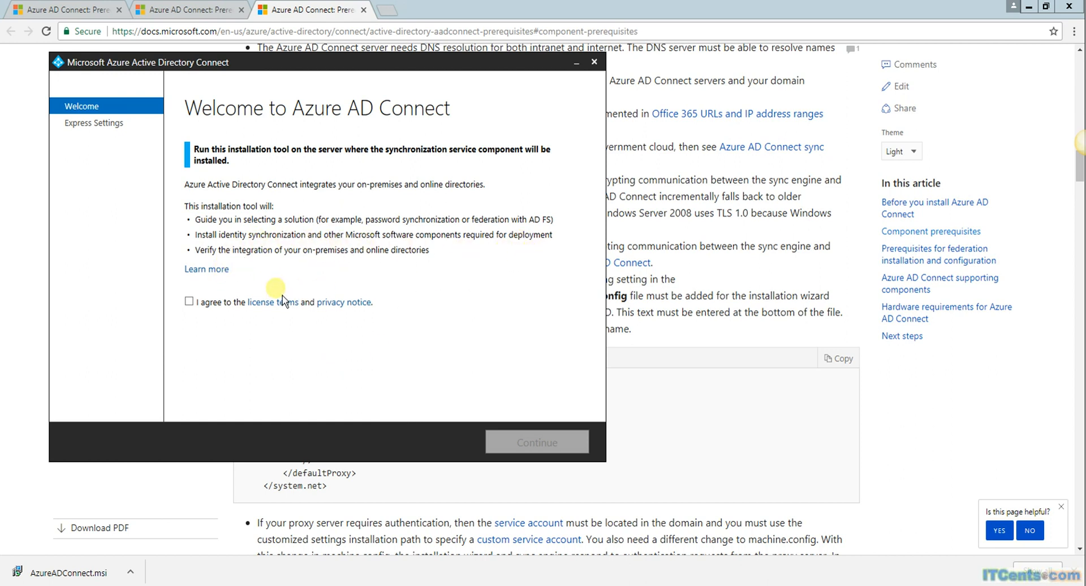
left_click(191, 303)
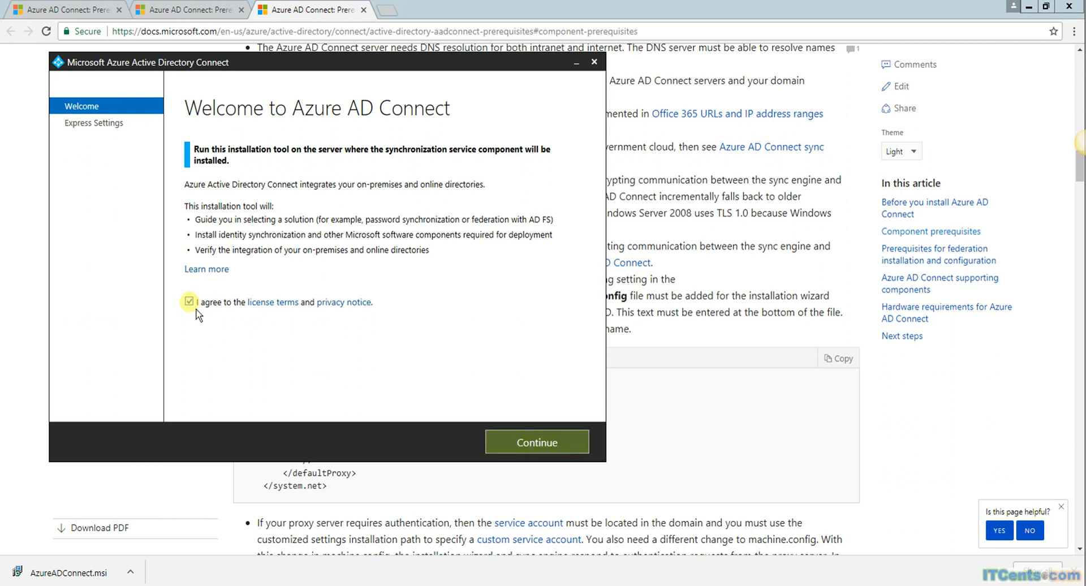
left_click(558, 449)
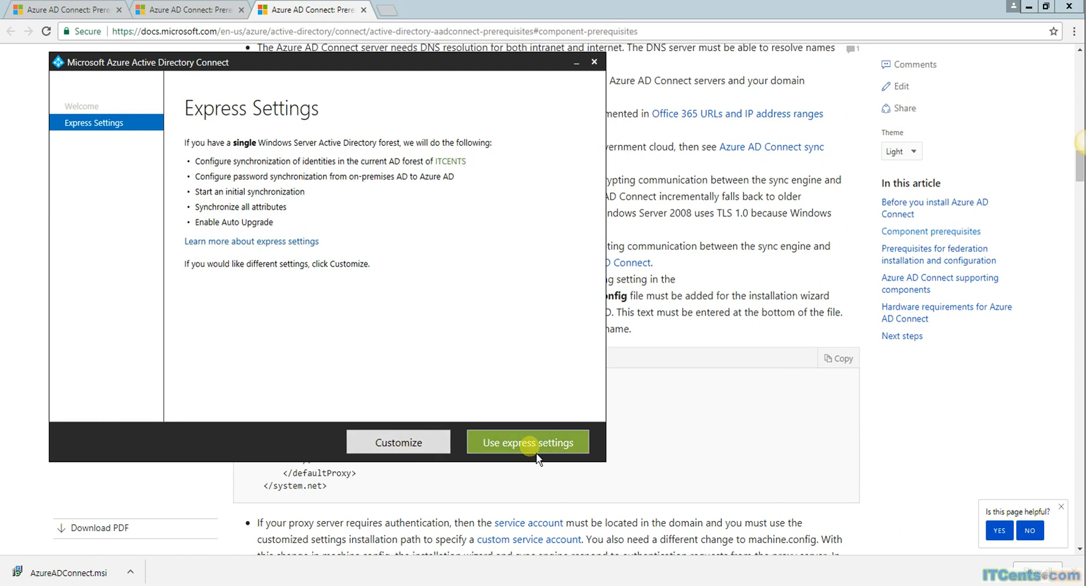
Step: Look over the Customize installation options, go back, and choose Use express settings
left_click(409, 442)
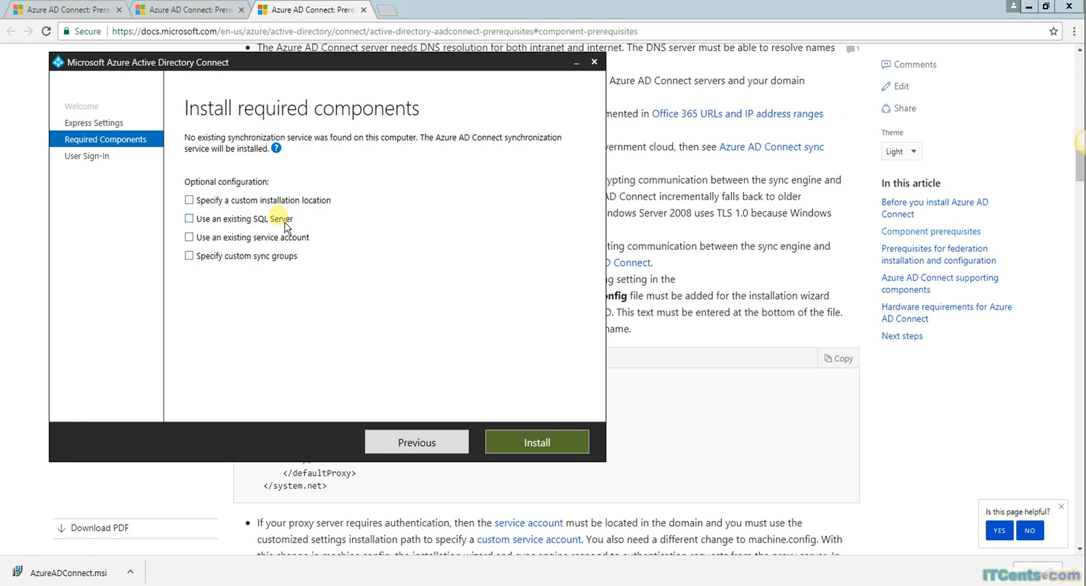
left_click(412, 447)
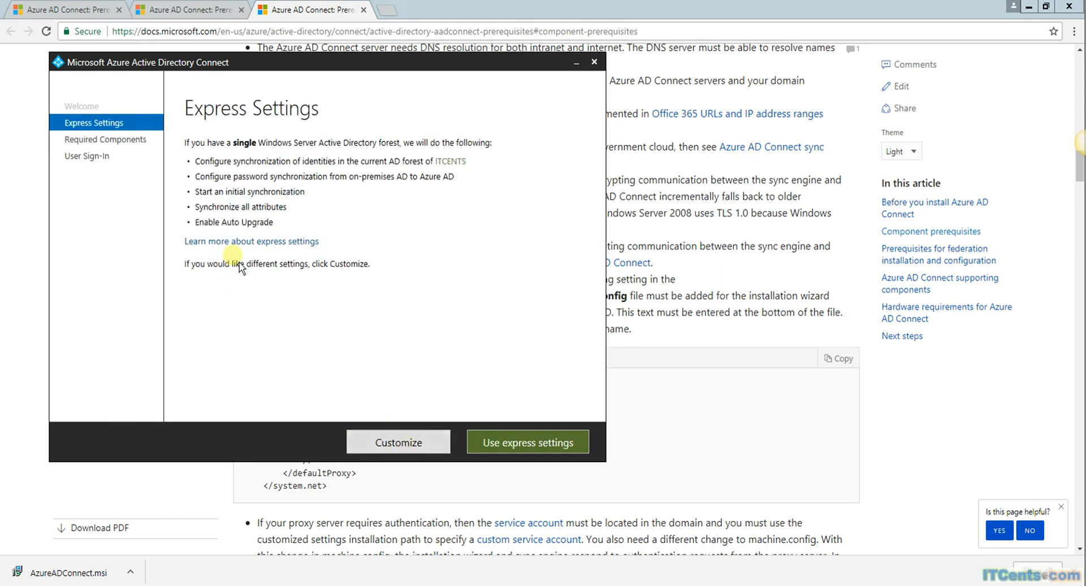
left_click(524, 444)
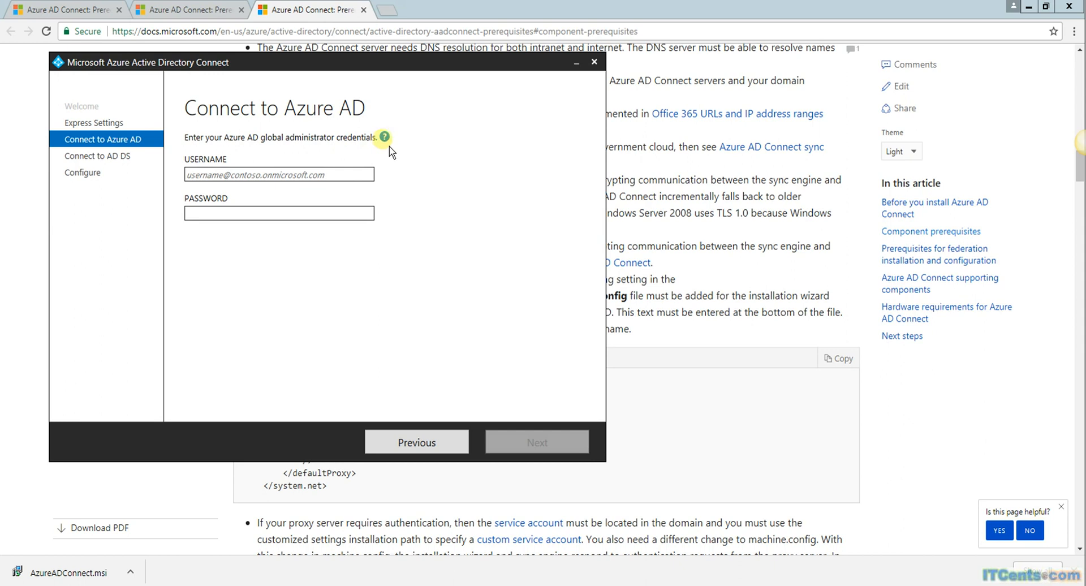
Step: Enter the Azure AD global administrator's onmicrosoft.com username and password, and submit them
mouse_move(384, 146)
left_click(191, 175)
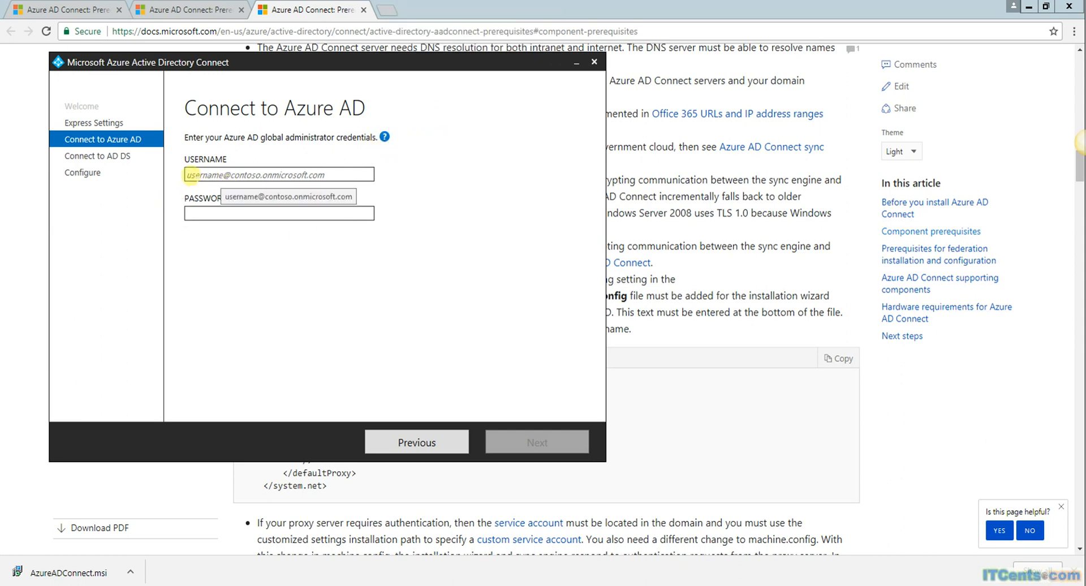
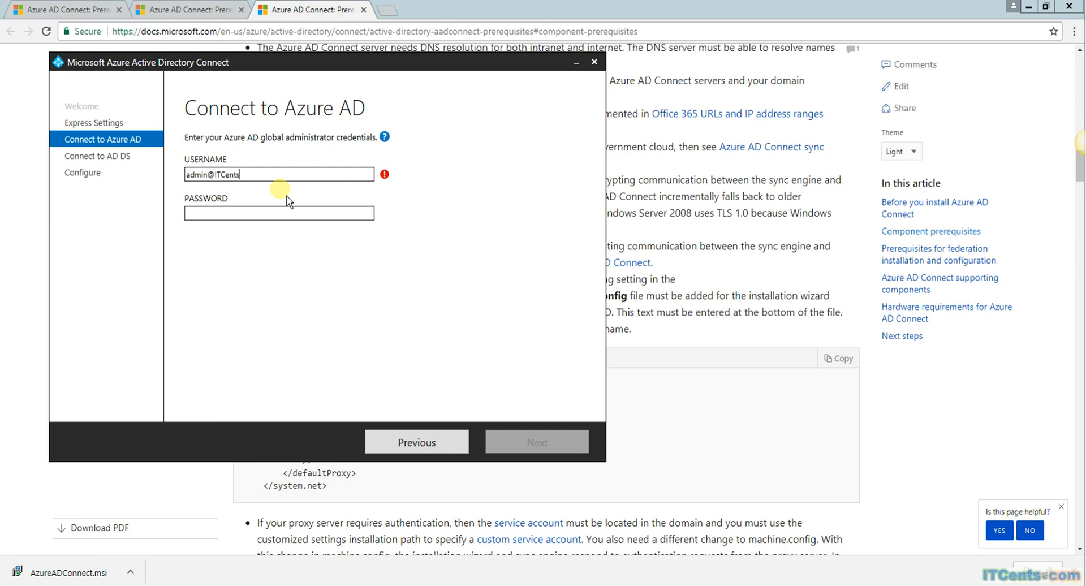
left_click(242, 214)
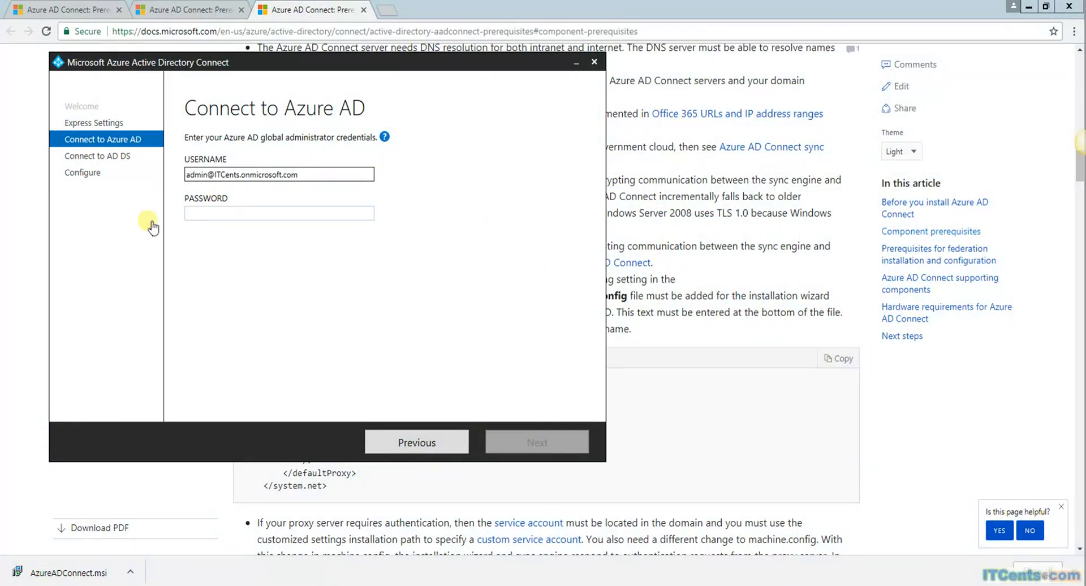
left_click(193, 213)
left_click(253, 212)
type("•••")
type("•••••••")
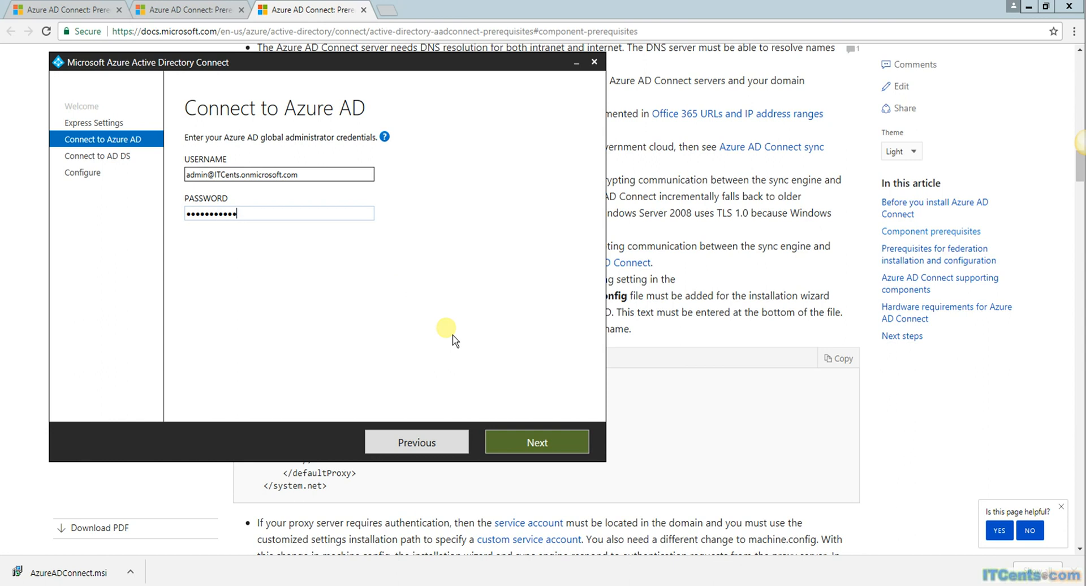
left_click(575, 447)
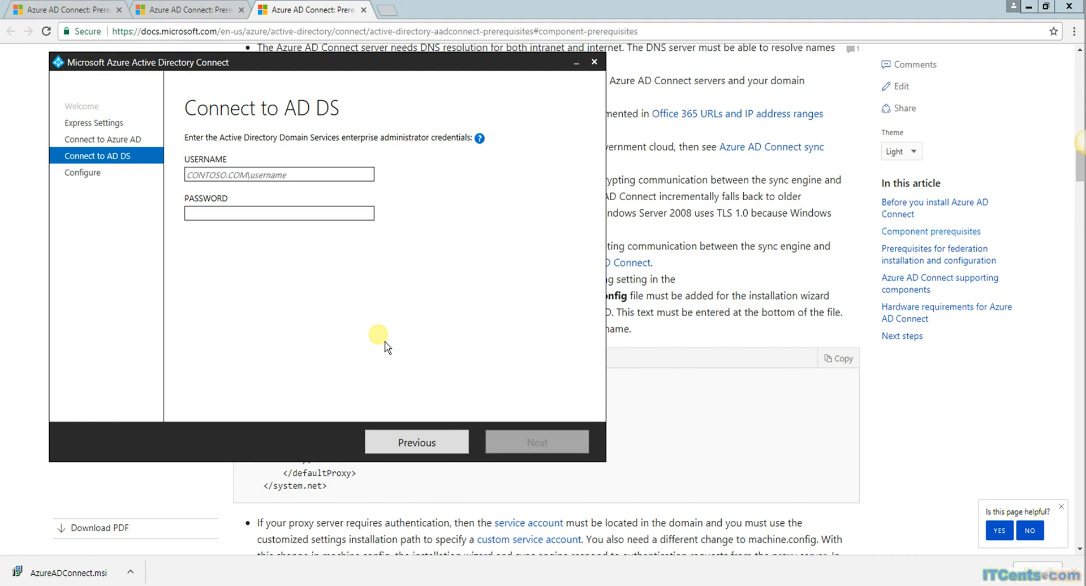
Step: Enter the domain Administrator username and password on Connect to AD DS and submit them for validation
left_click(247, 175)
type("ITCe")
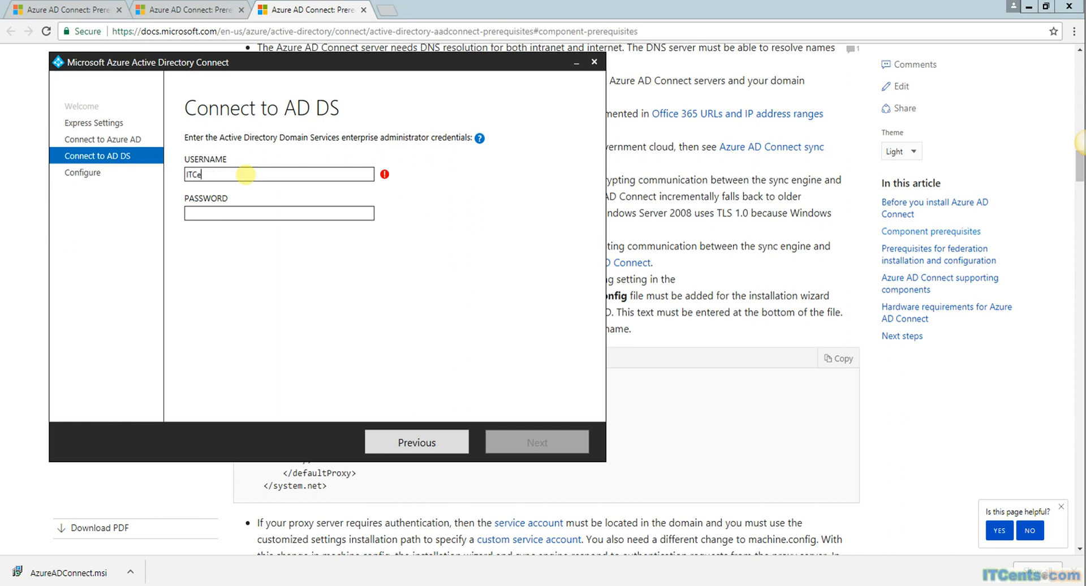
type("nts\\Administrator")
key("Tab")
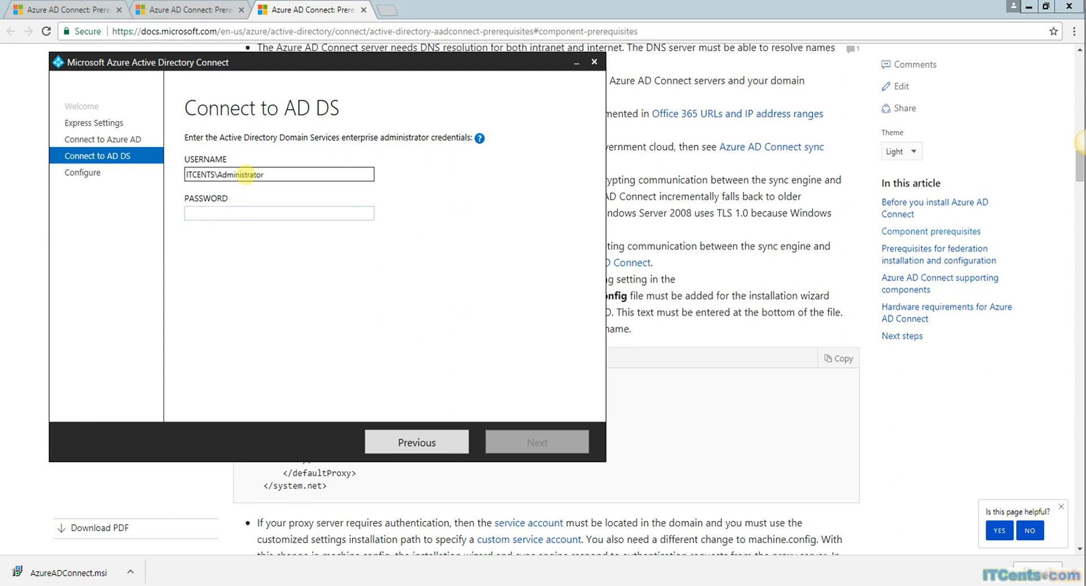
type("••••••••")
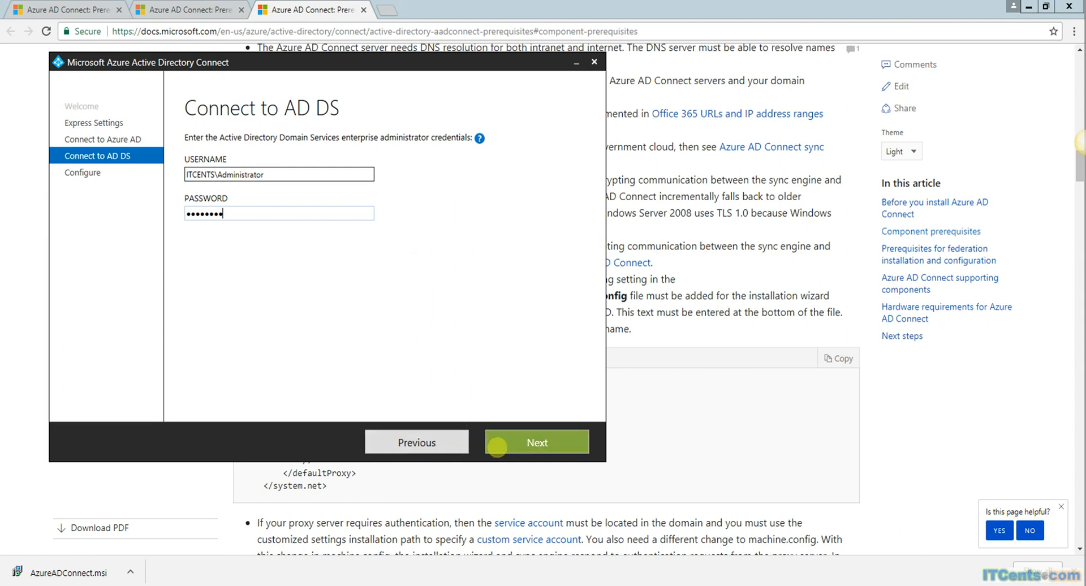
left_click(523, 444)
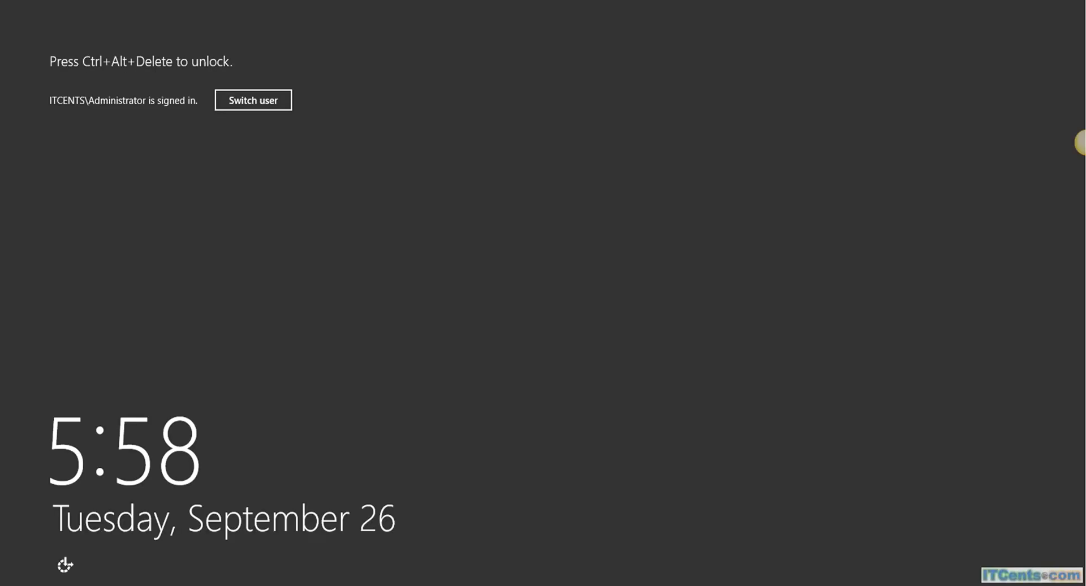
Step: Unlock the locked server by signing in again with the Administrator password
key("ctrl+alt+Delete")
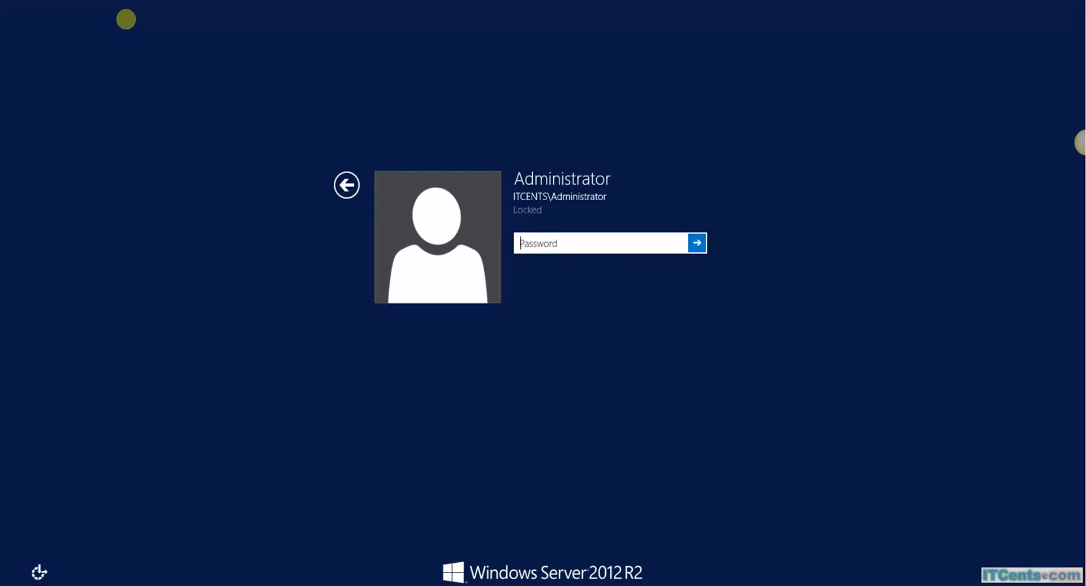
type("Pa$$w0rd")
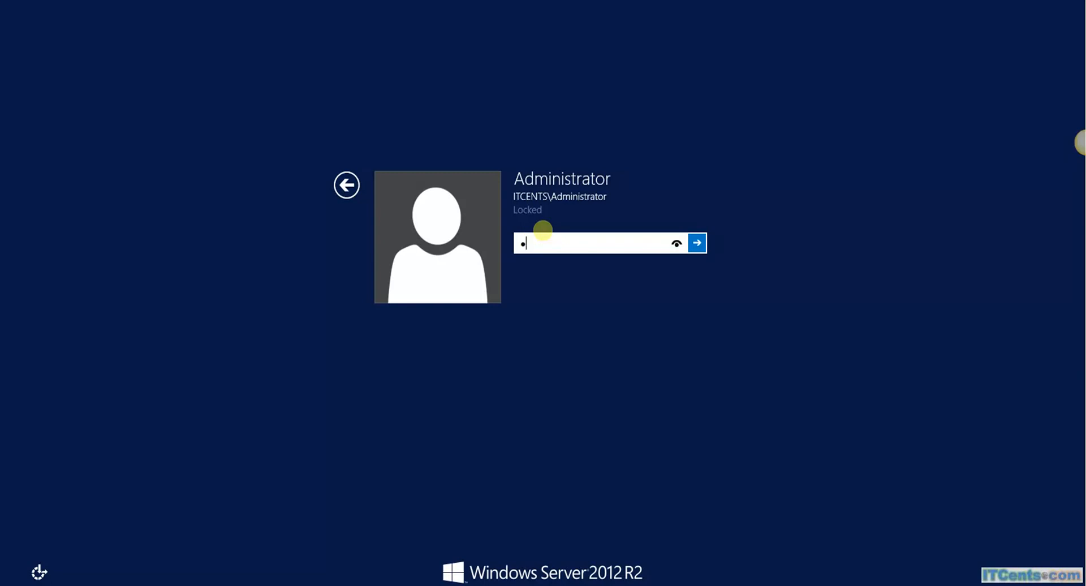
key("Return")
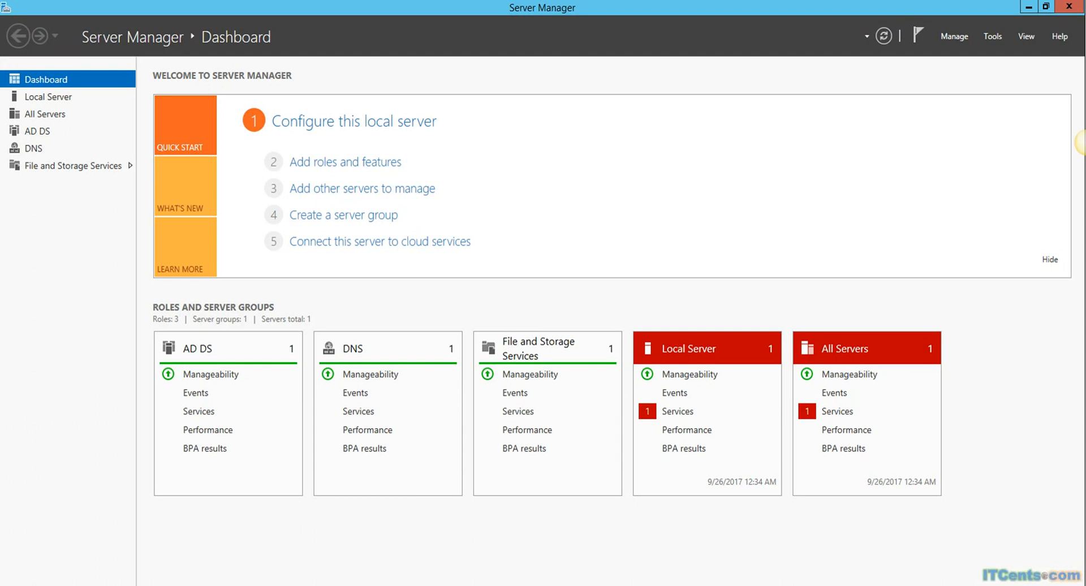
Step: Launch Active Directory Domains and Trusts from Server Manager Tools and bring up the forest root's actions
left_click(993, 35)
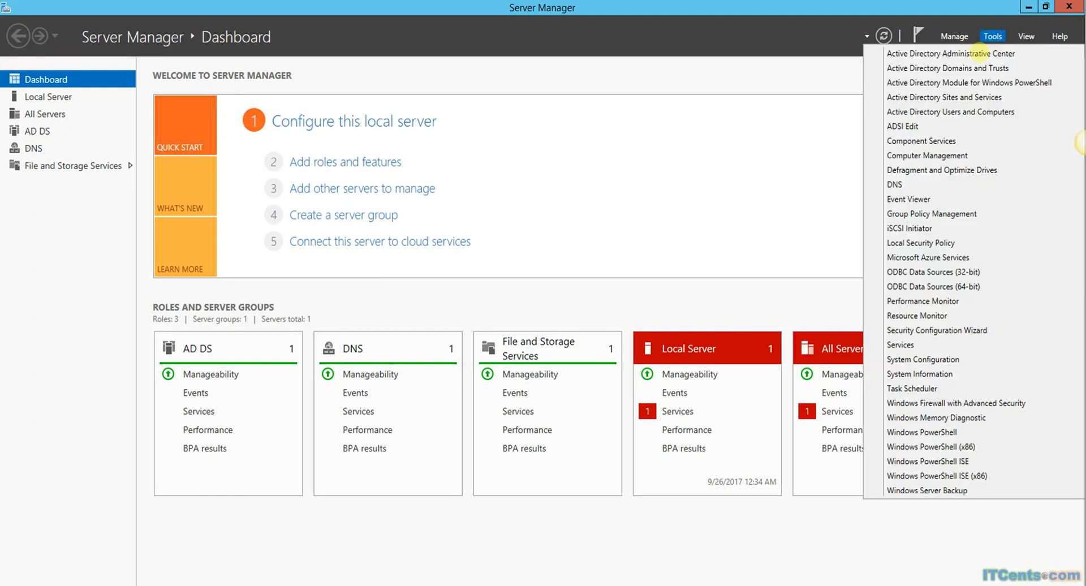
left_click(925, 70)
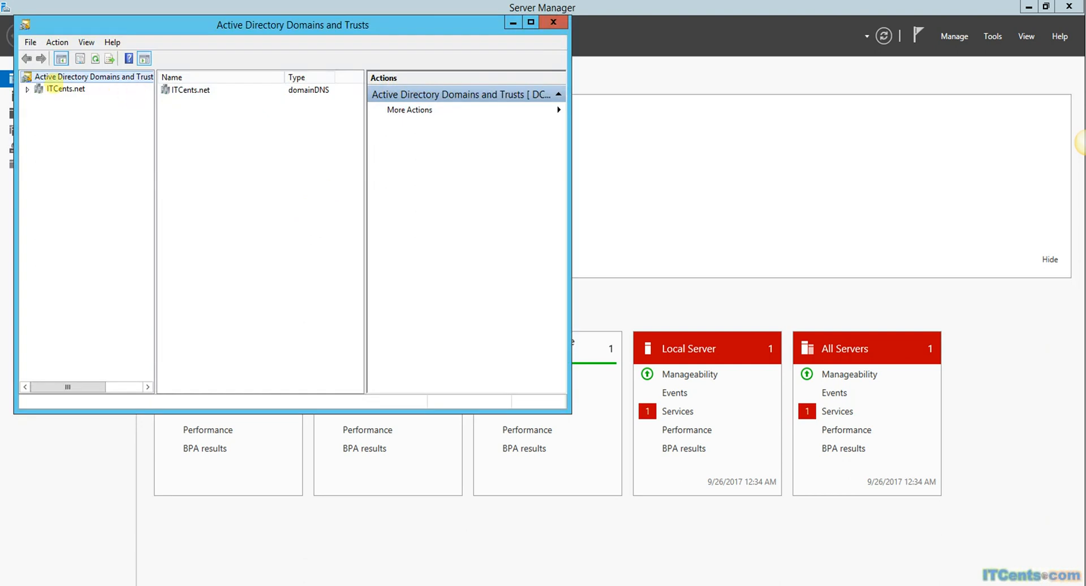
right_click(66, 88)
right_click(68, 76)
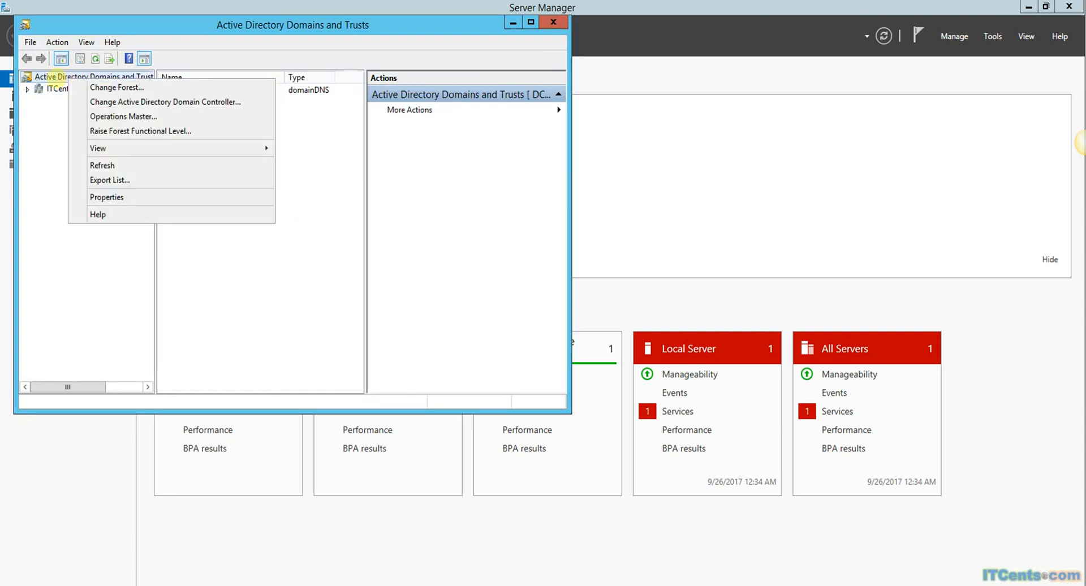
Step: Review the forest's UPN Suffixes properties, typing 'titbids.ne' as an alternative suffix, then close the dialog
left_click(146, 197)
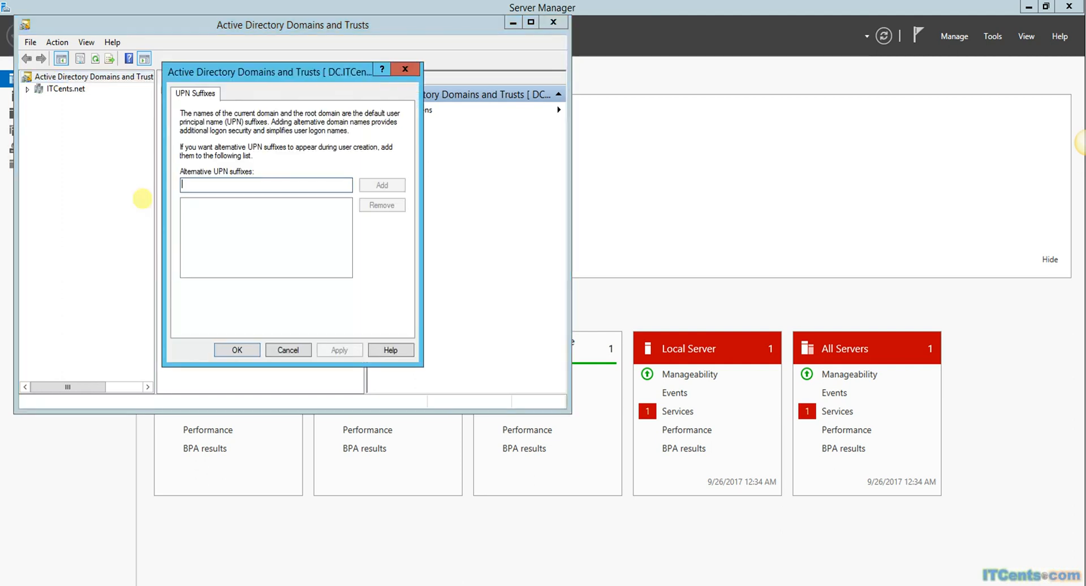
left_click(248, 185)
type("tit")
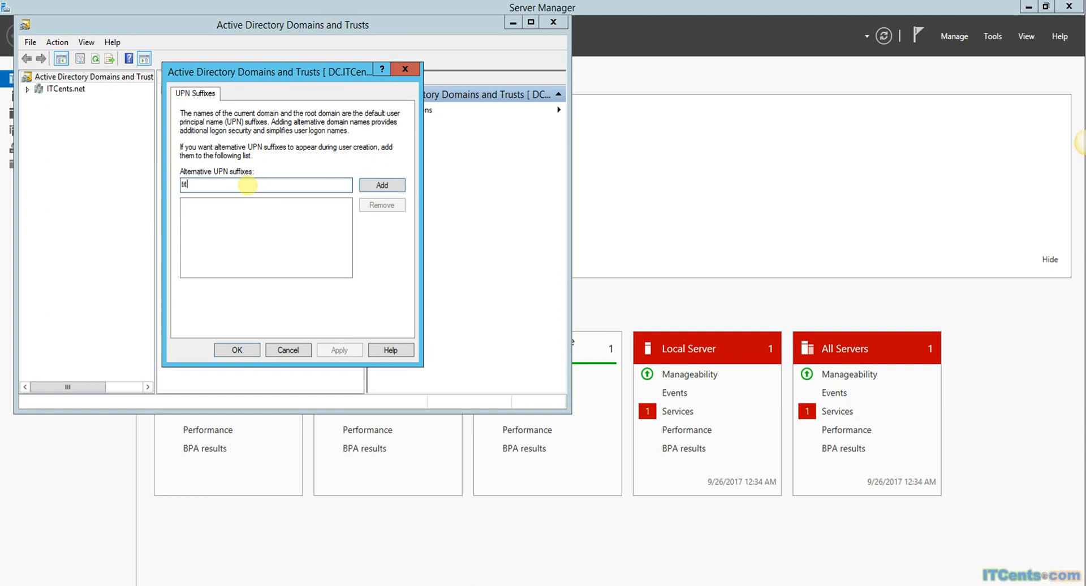
type("bids.net")
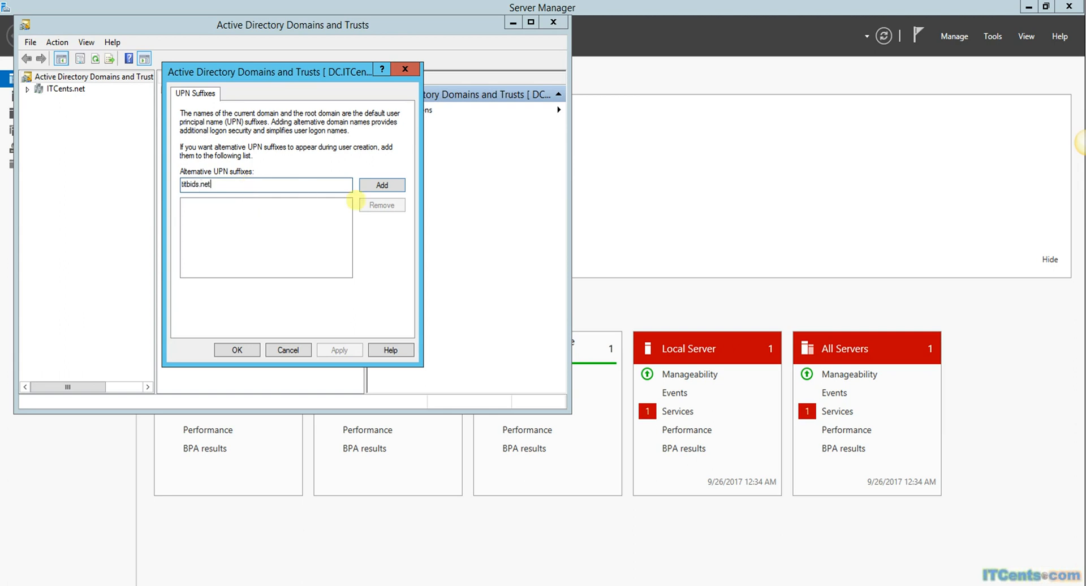
left_click(405, 69)
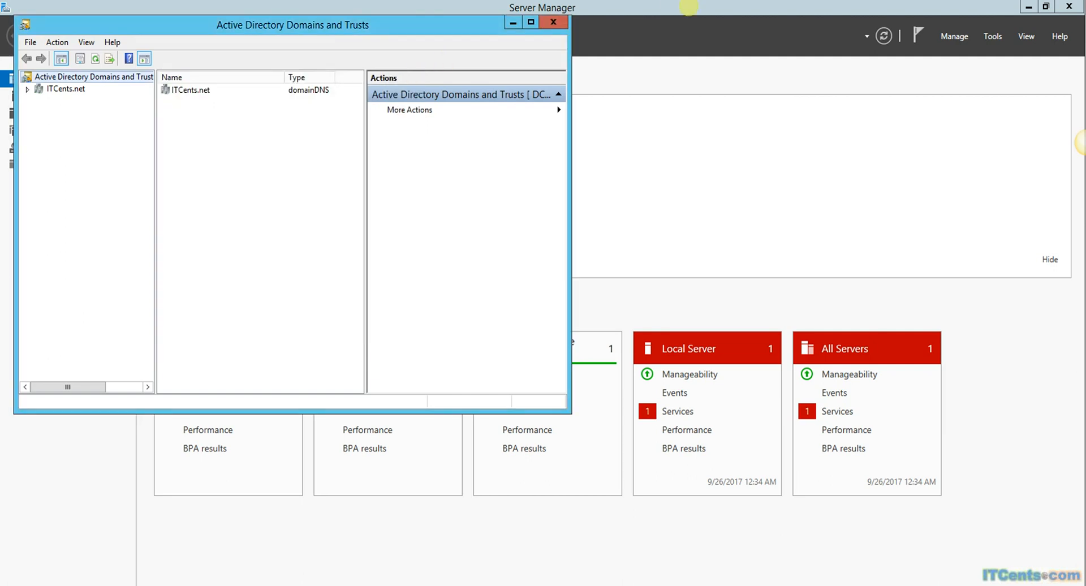
Step: Close Domains and Trusts, accept the sign-in configuration, install the sync configuration, and exit the wizard
left_click(553, 22)
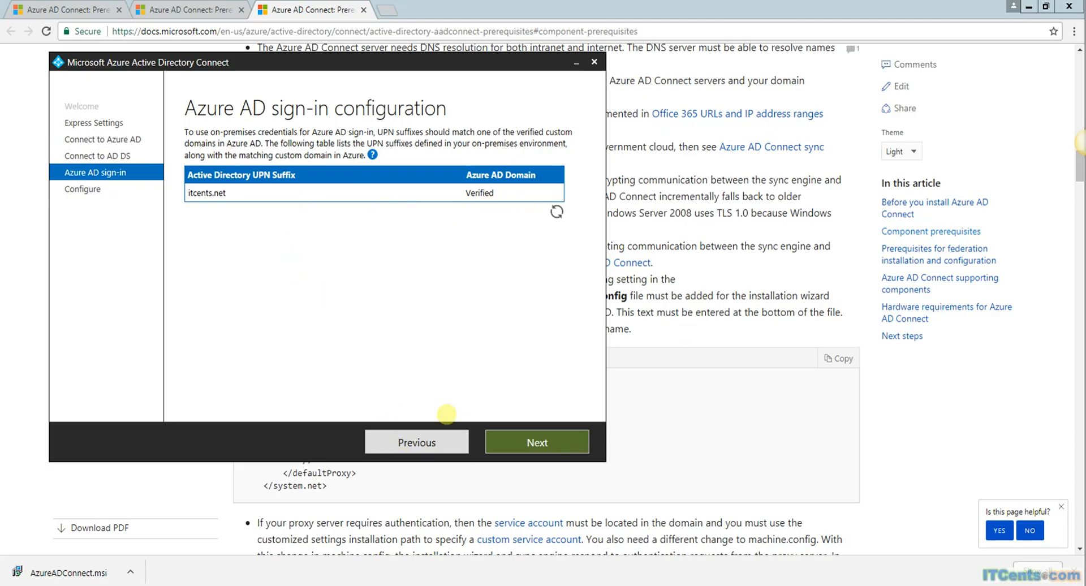
left_click(557, 442)
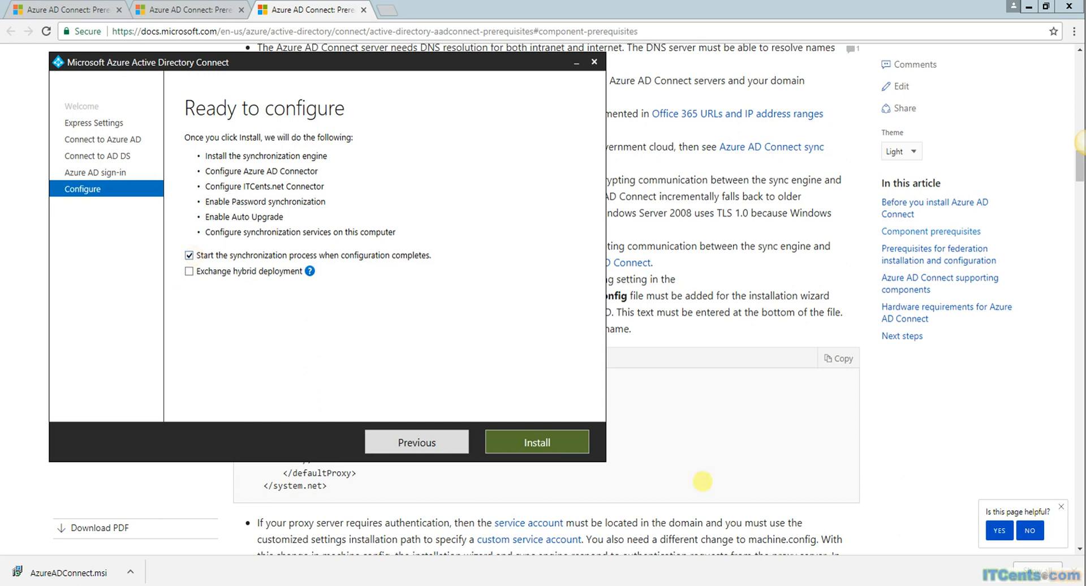
left_click(536, 441)
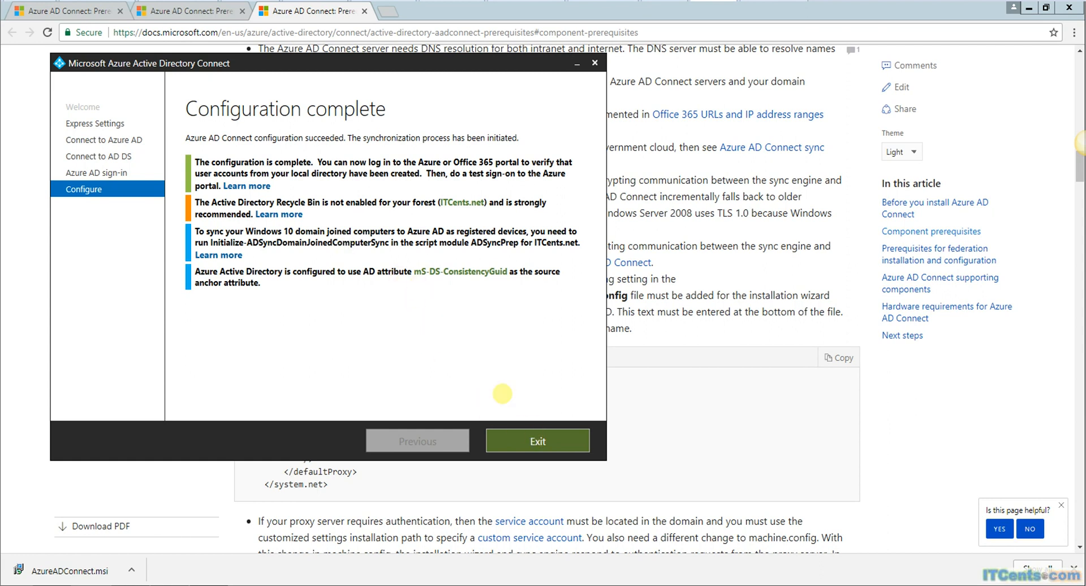
left_click(537, 441)
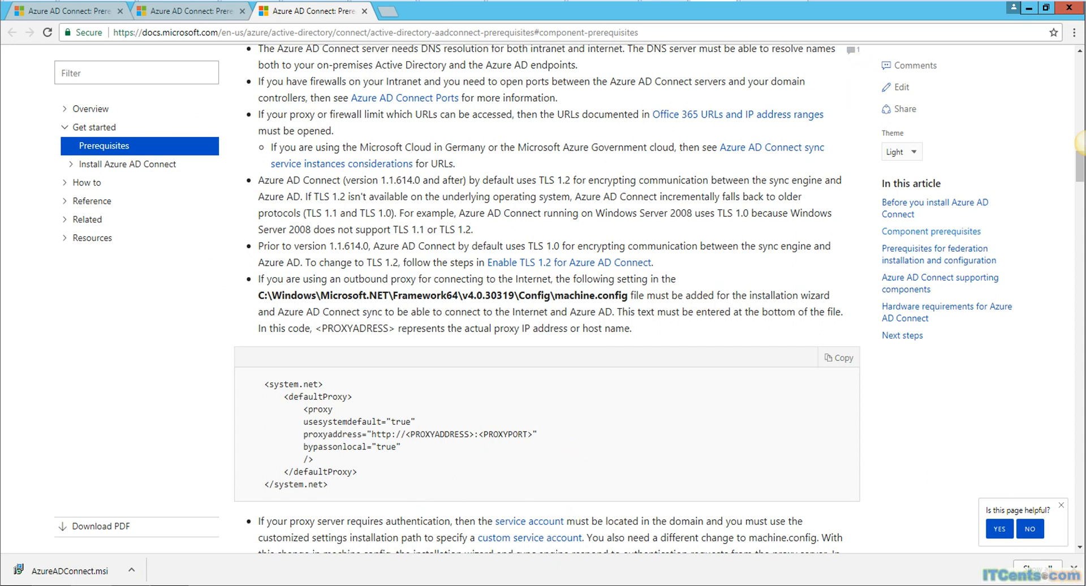
left_click(12, 584)
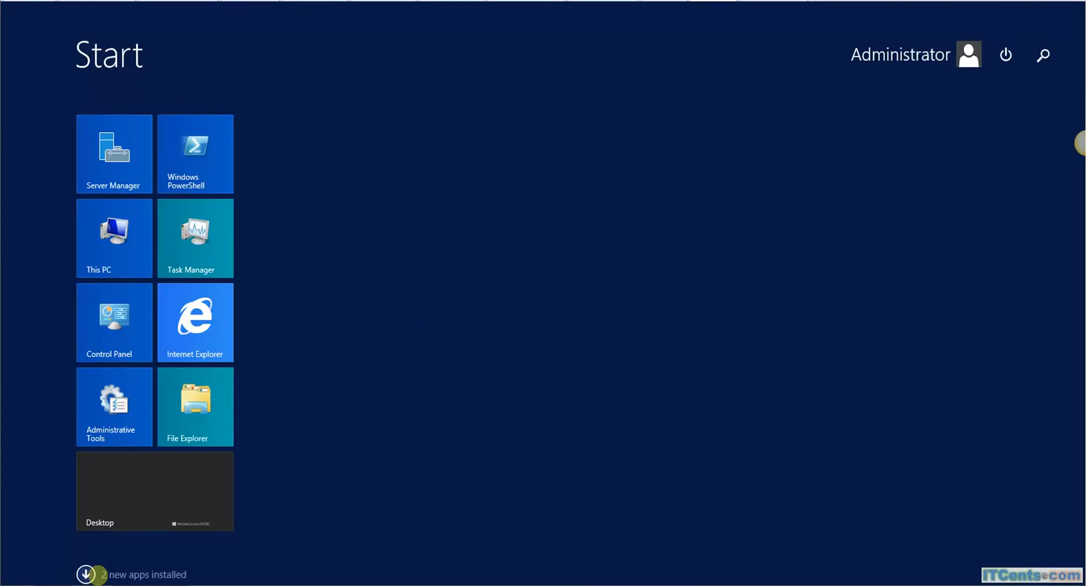
Step: Launch the Synchronization Rules Editor and set Direction to Outbound to list the Out to AAD rules
left_click(97, 574)
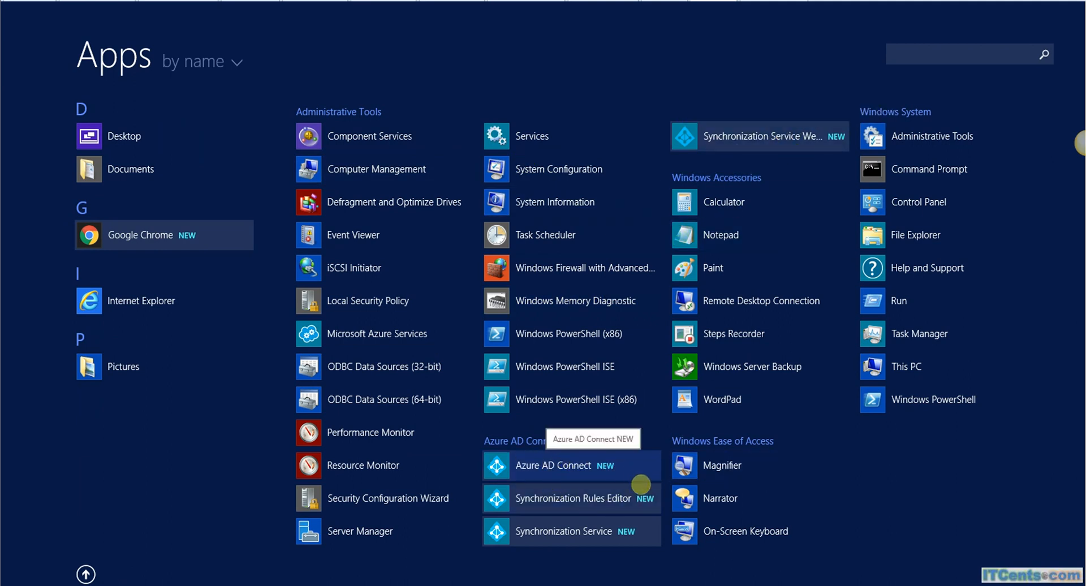
left_click(583, 499)
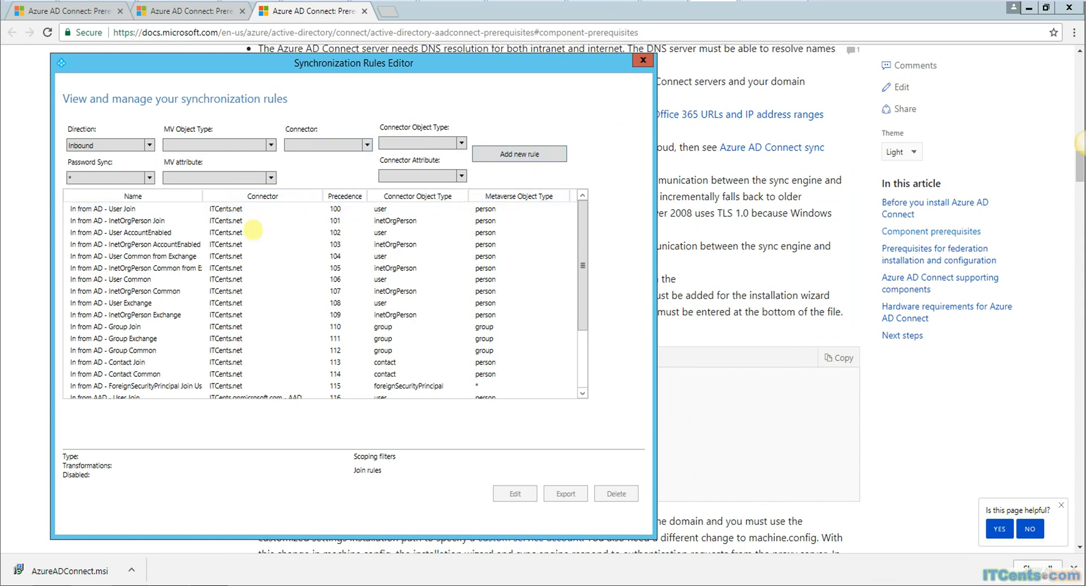
left_click_drag(583, 266, 573, 357)
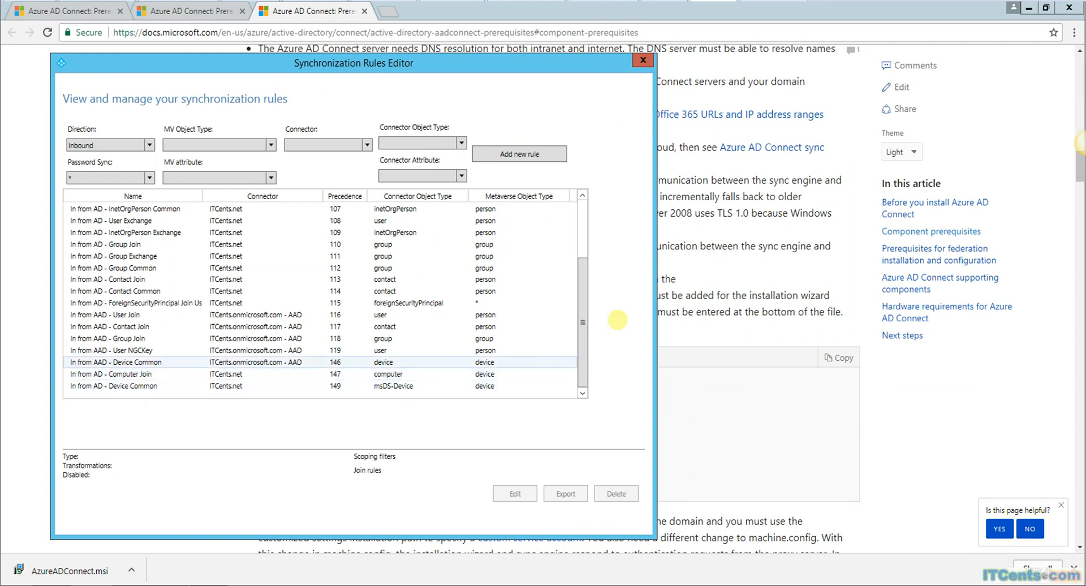
scroll(552, 290, "up", 3)
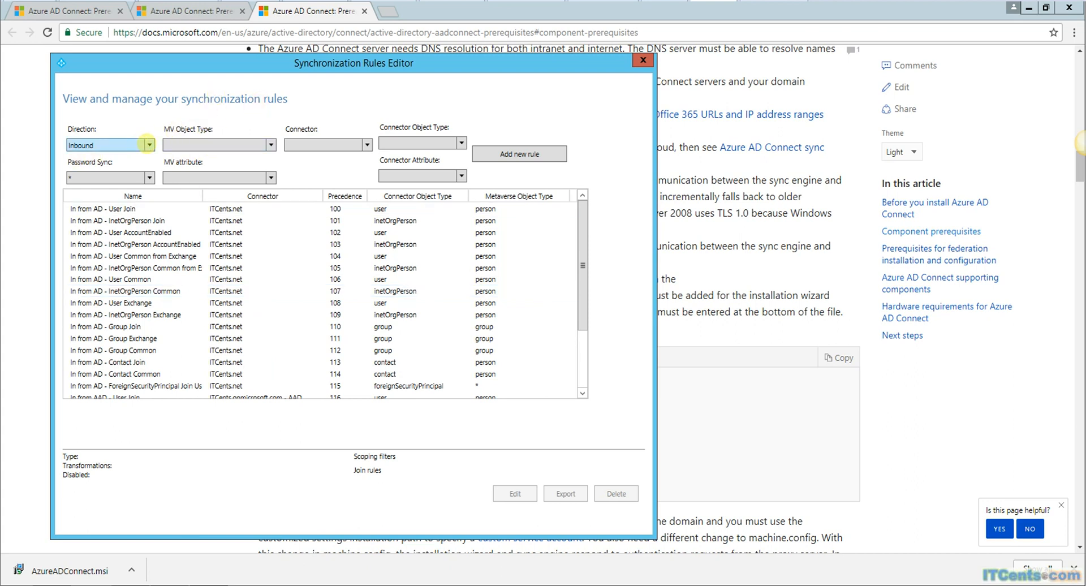
left_click(148, 145)
left_click(134, 170)
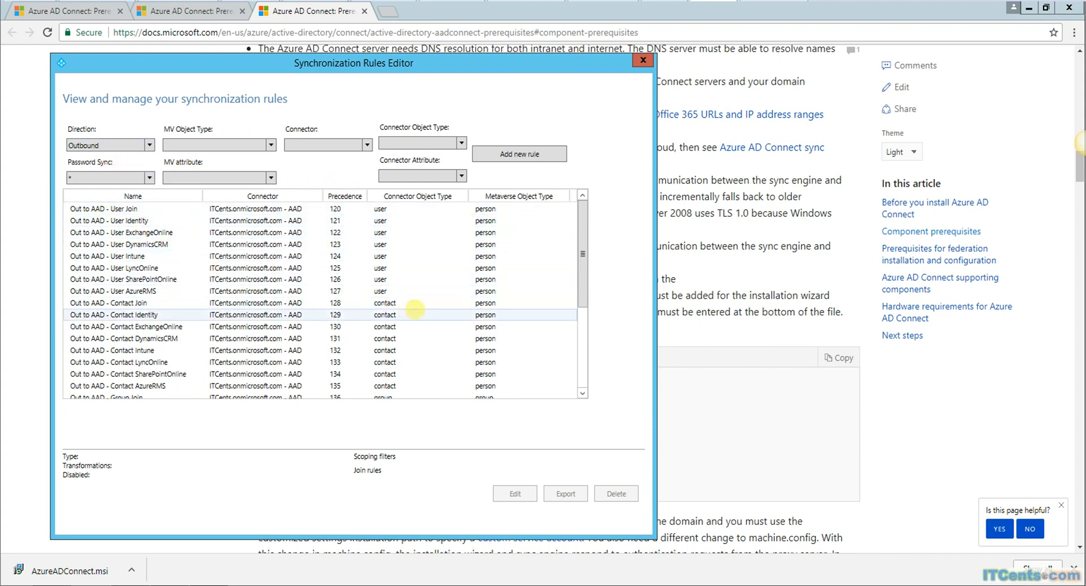
Step: Close the Synchronization Rules Editor and launch Synchronization Service Manager from the Apps list
left_click(642, 60)
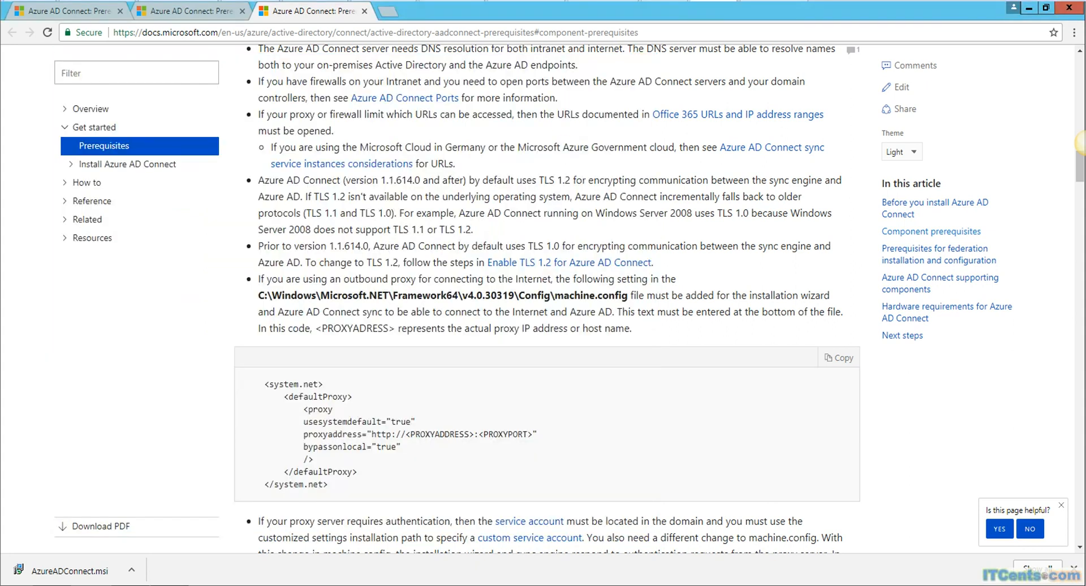
left_click(16, 584)
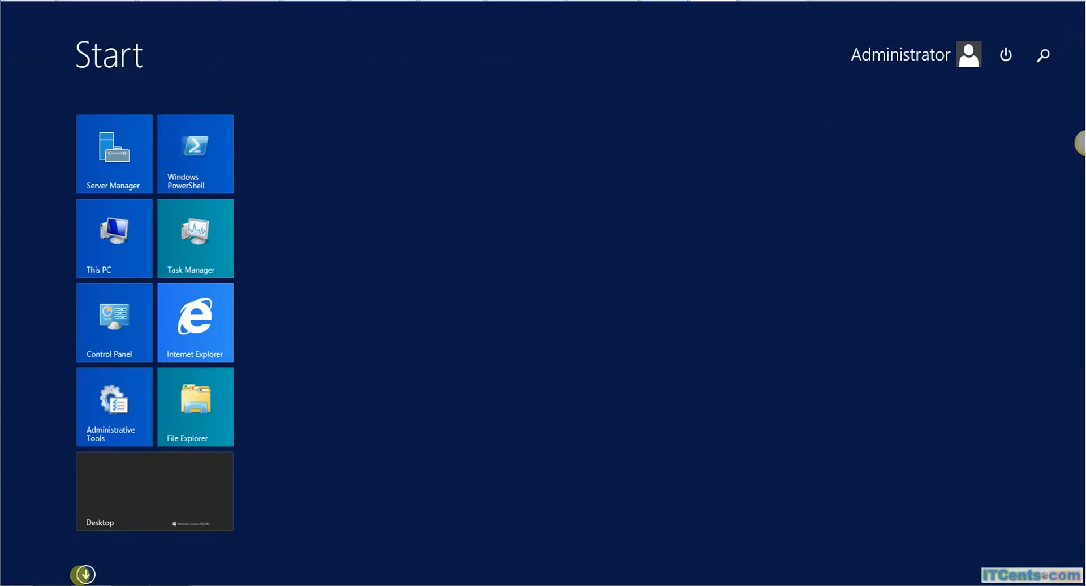
left_click(82, 575)
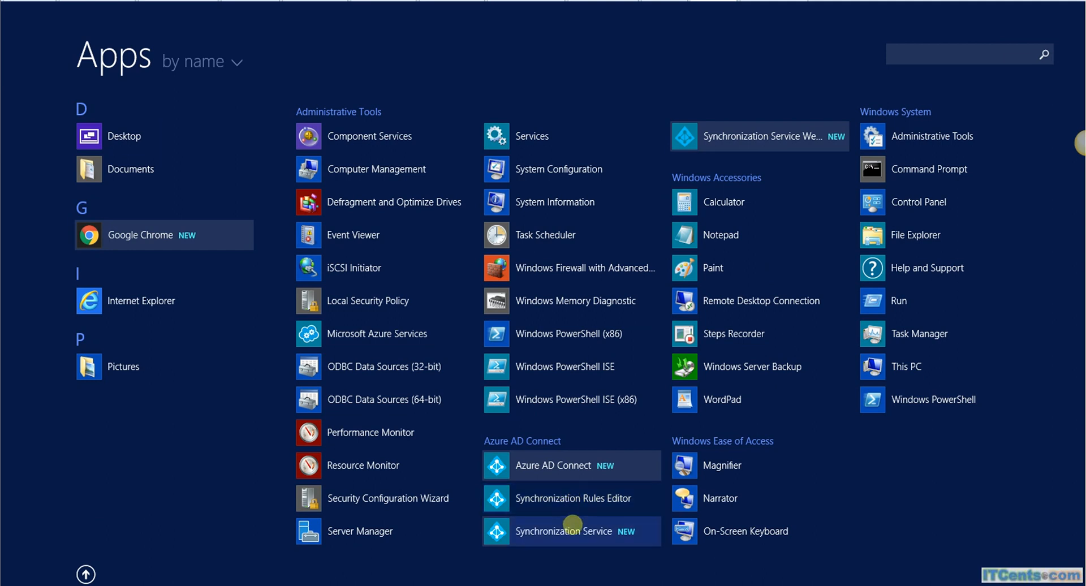
left_click(572, 526)
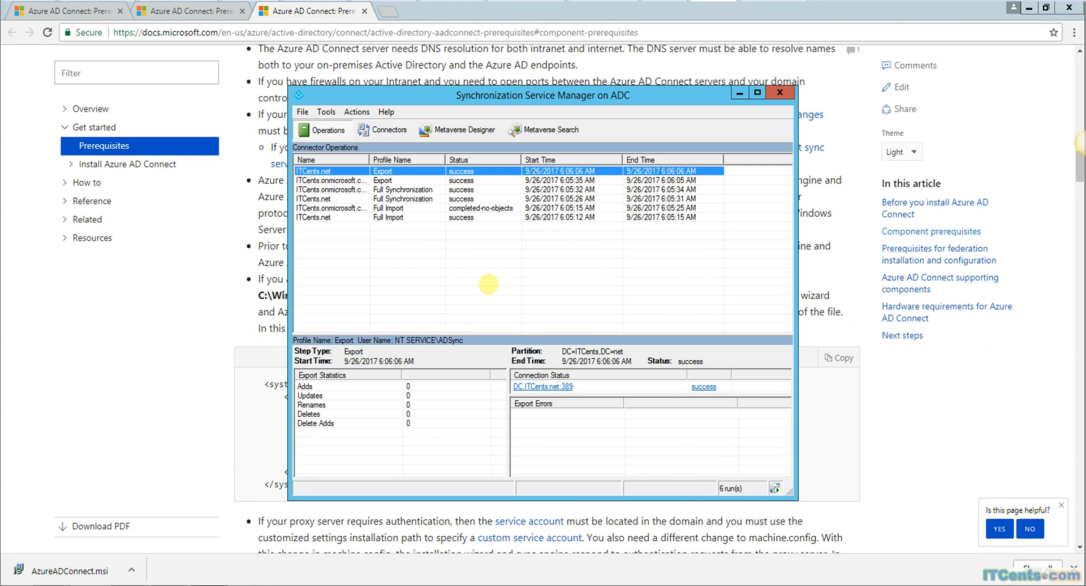
Step: Review the ITCents.net Full Import run's statistics, browse the Actions and Tools menus, and close the manager
left_click(425, 217)
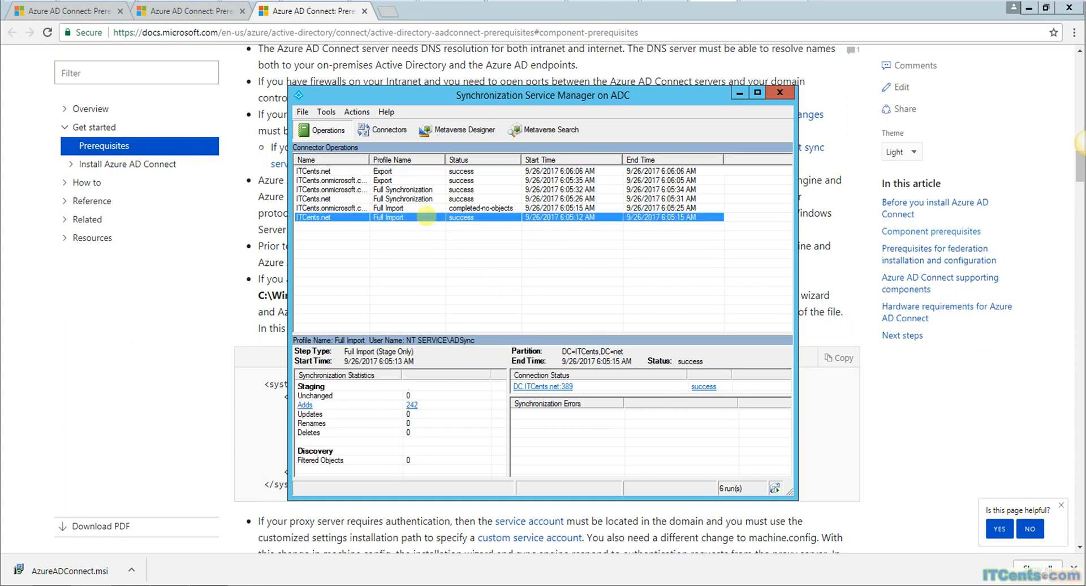
right_click(413, 218)
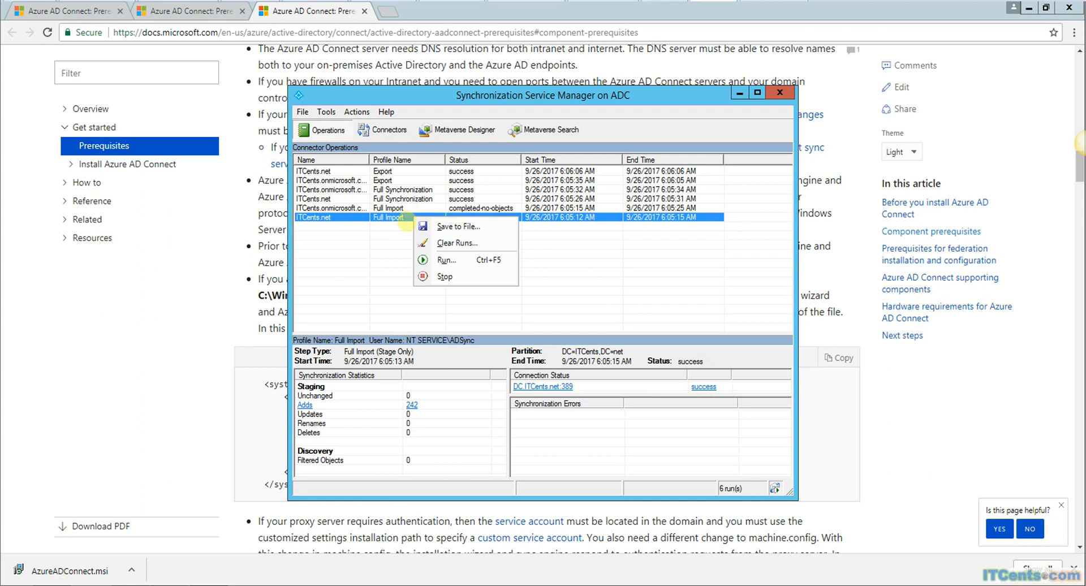
right_click(354, 215)
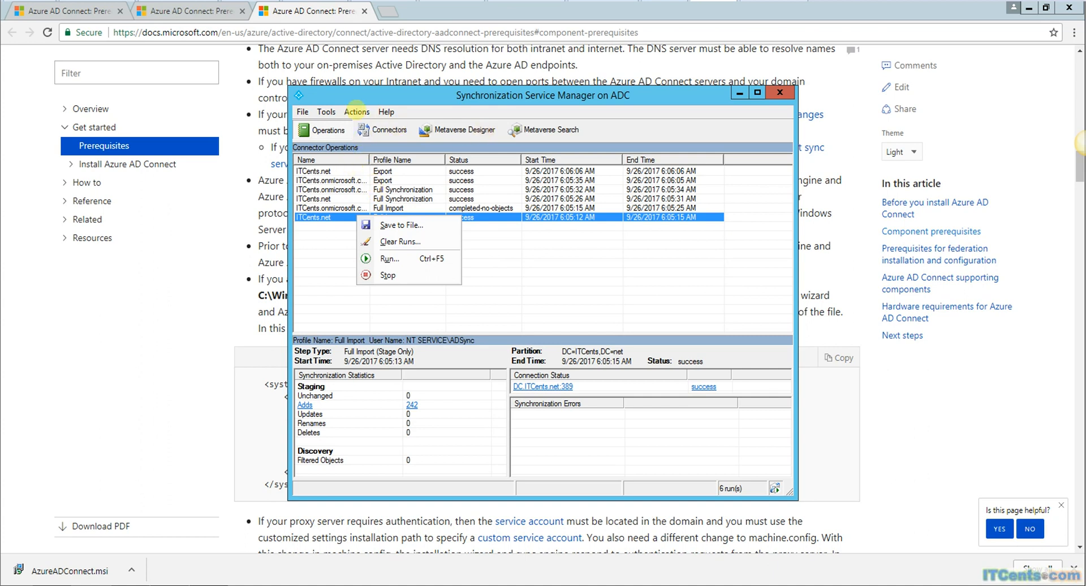
left_click(356, 112)
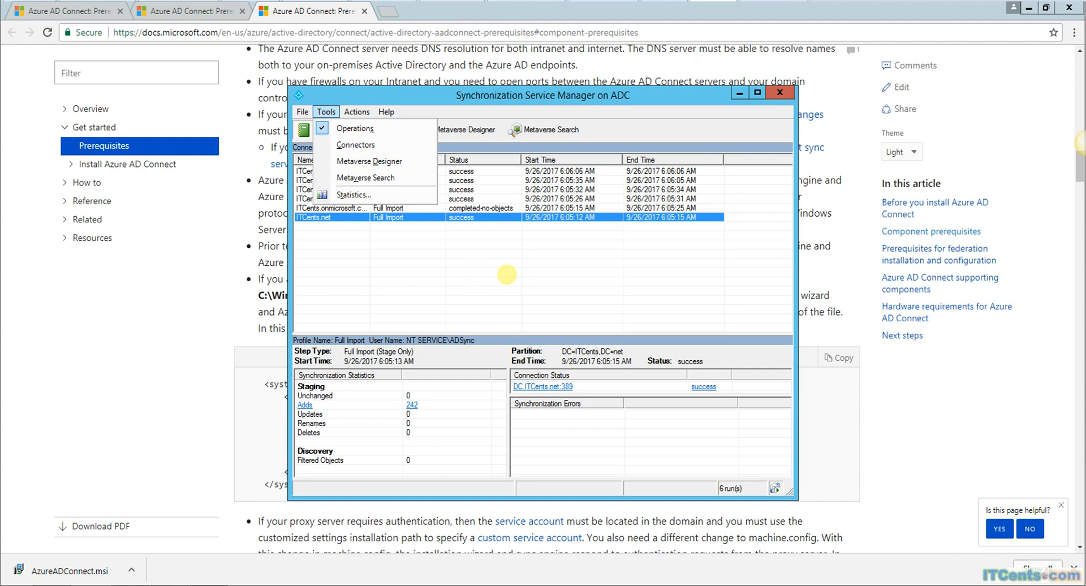
left_click(506, 275)
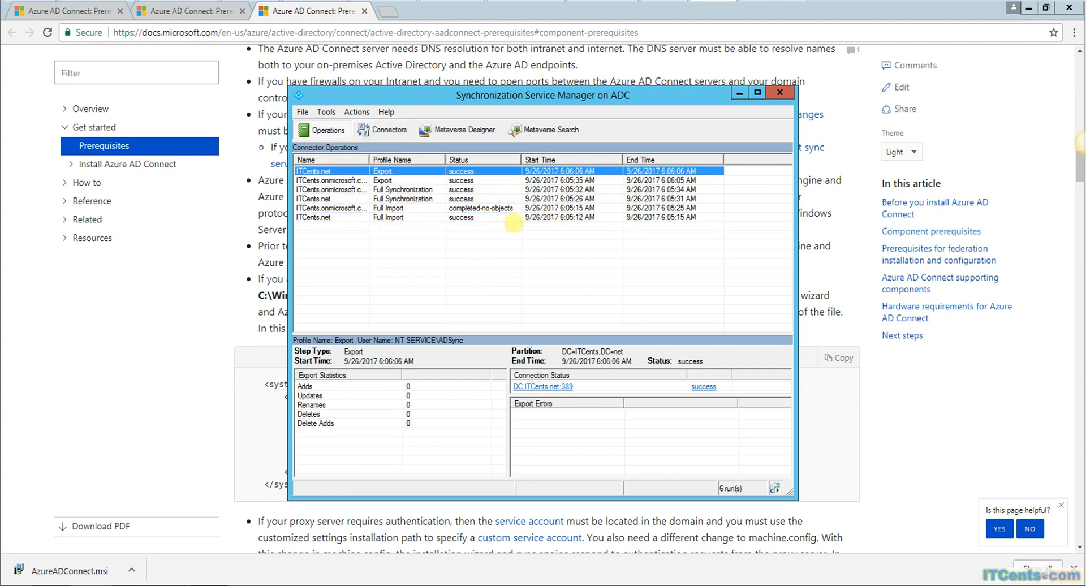
left_click(779, 92)
Step: Relaunch Azure AD Connect, choose Configure, and select Customize synchronization options
left_click(17, 574)
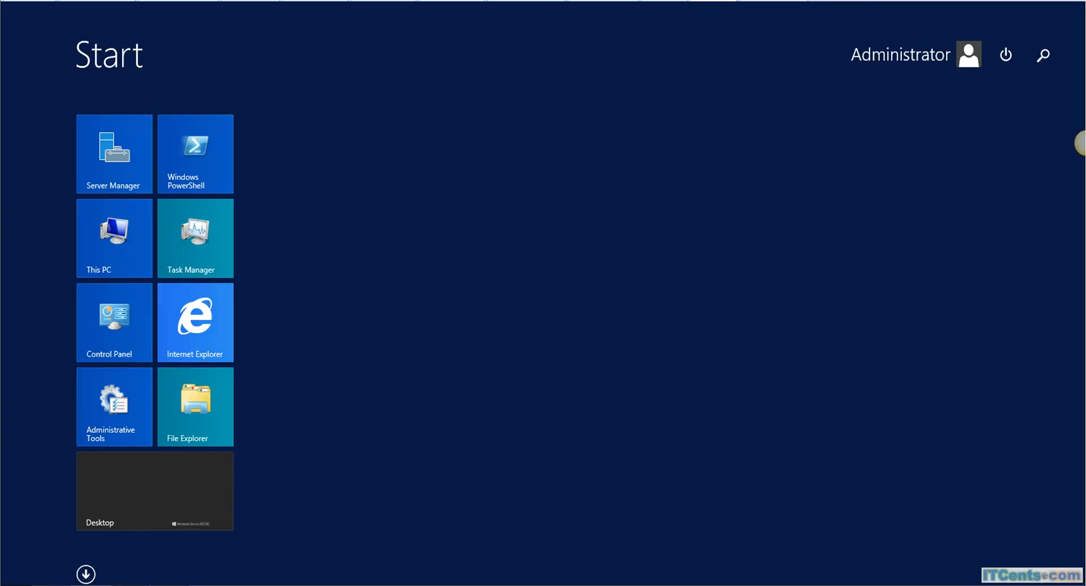
left_click(87, 573)
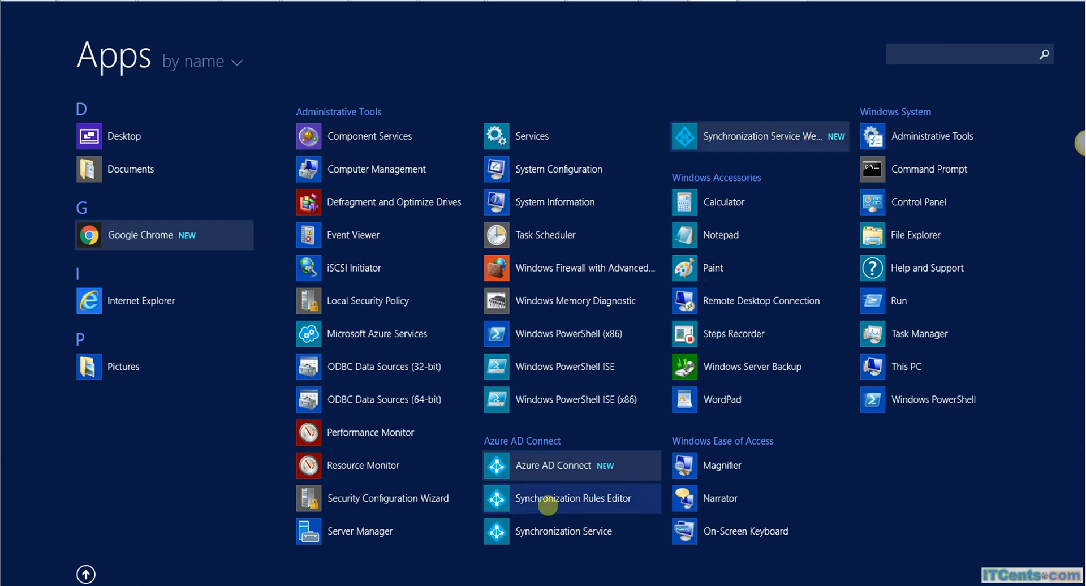
left_click(524, 465)
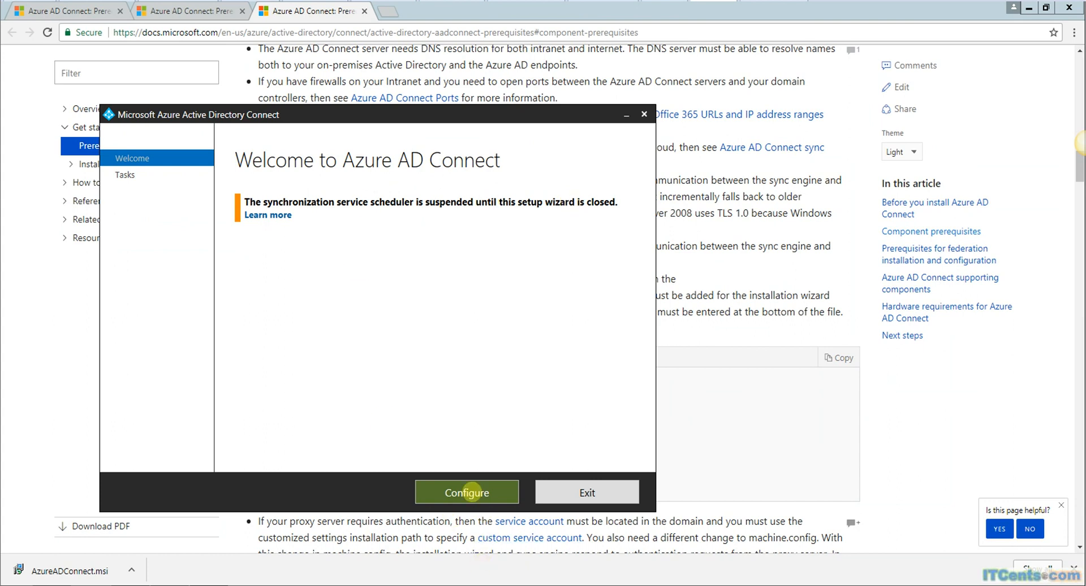
left_click(471, 491)
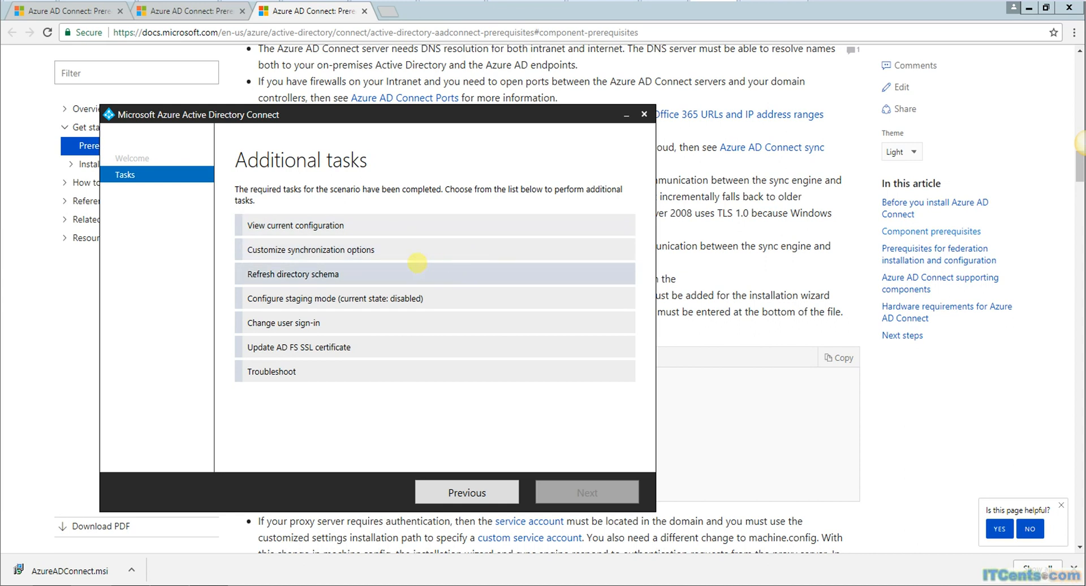
left_click(353, 249)
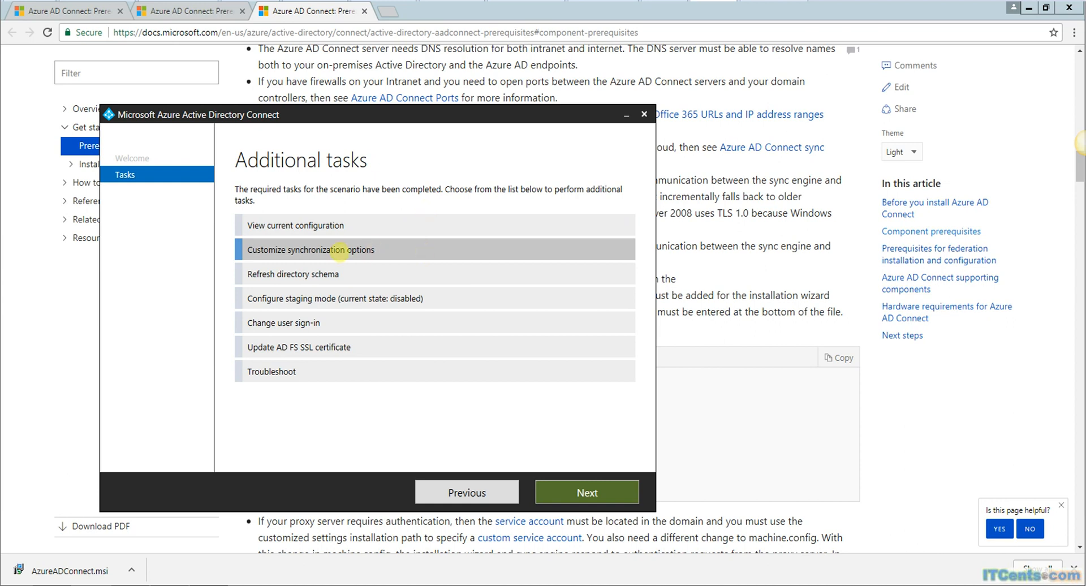
left_click(560, 490)
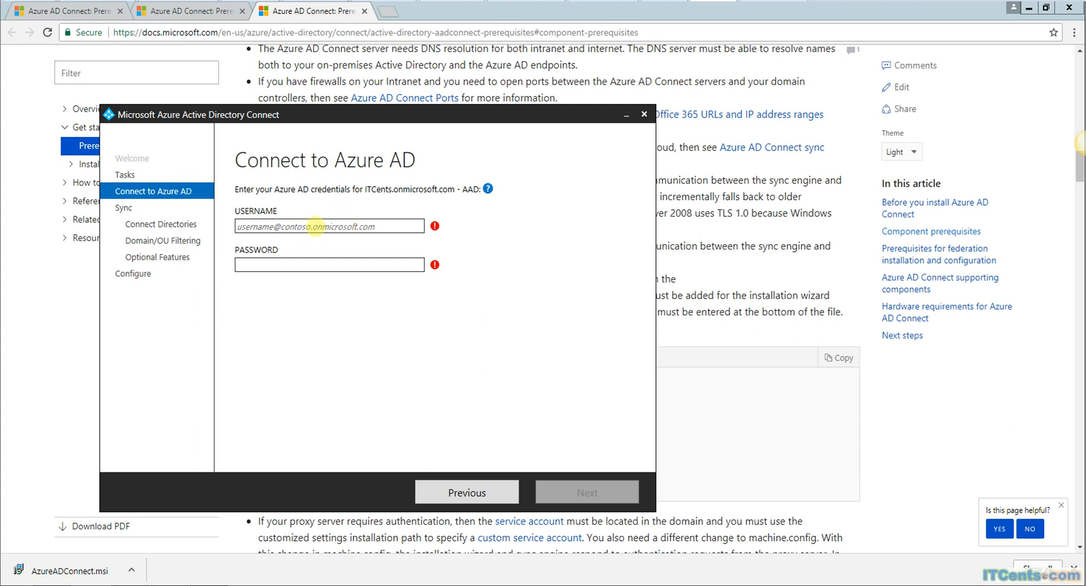
Step: Fill in the Azure AD admin account's onmicrosoft.com username and its password on Connect to Azure AD
left_click(314, 226)
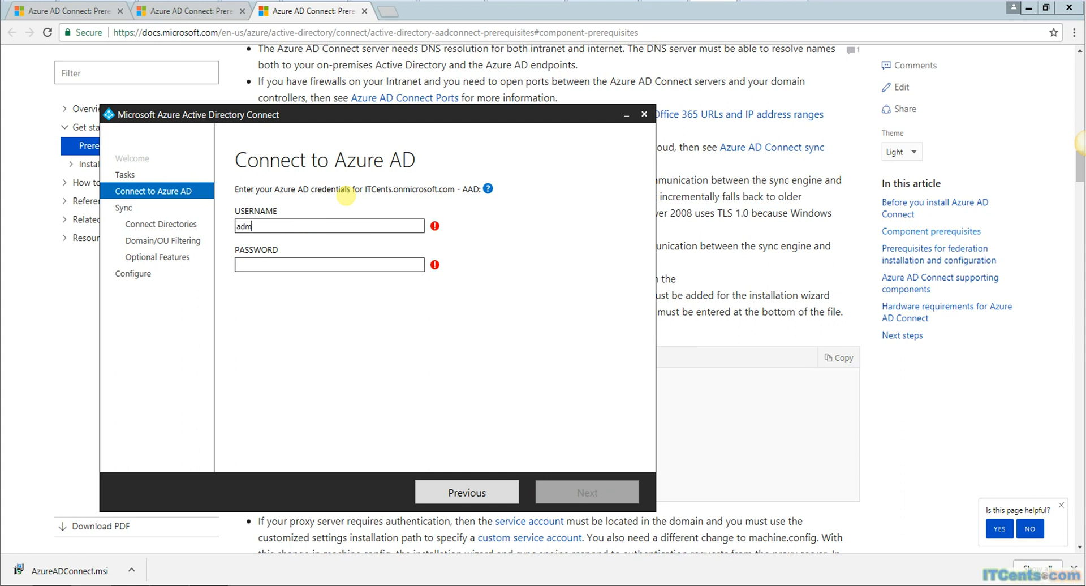
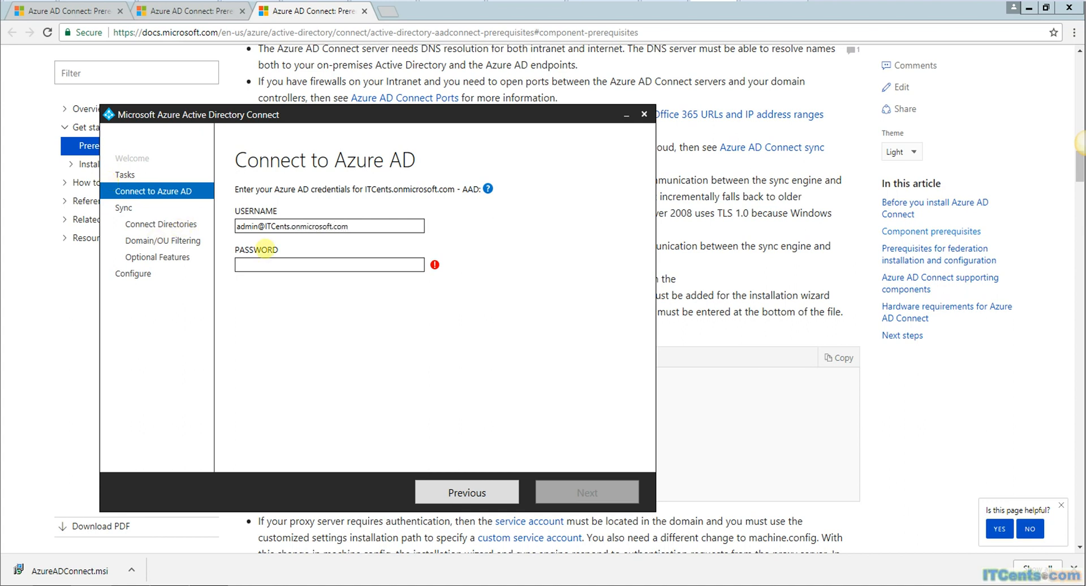
left_click(281, 265)
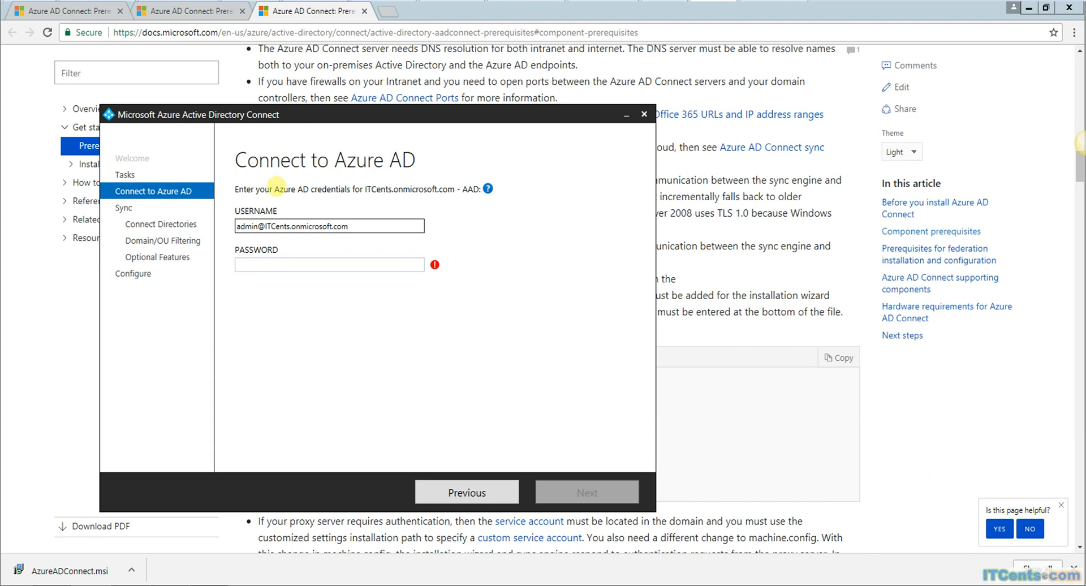
type("****")
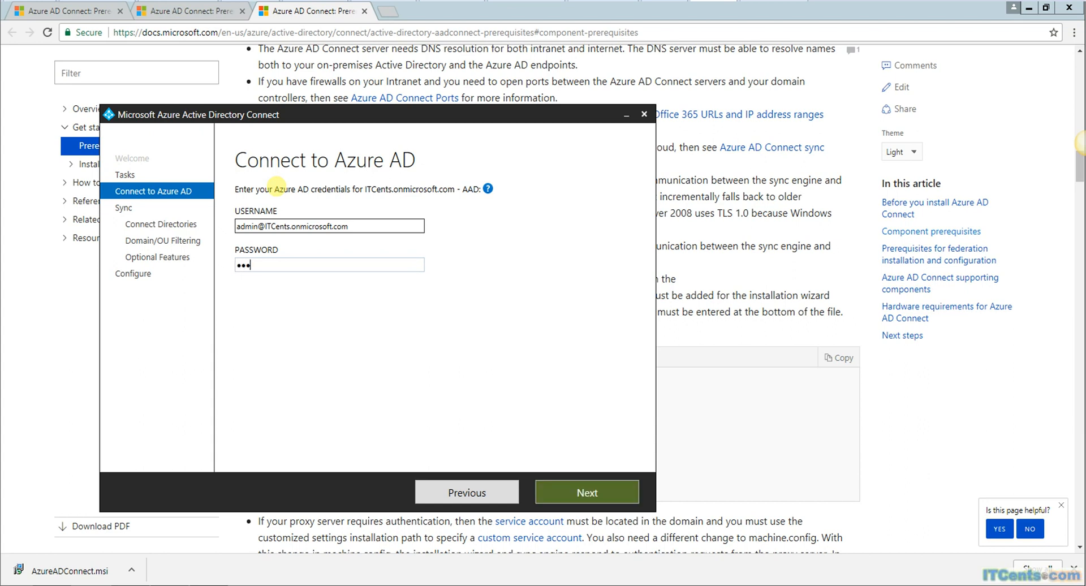
type("*******")
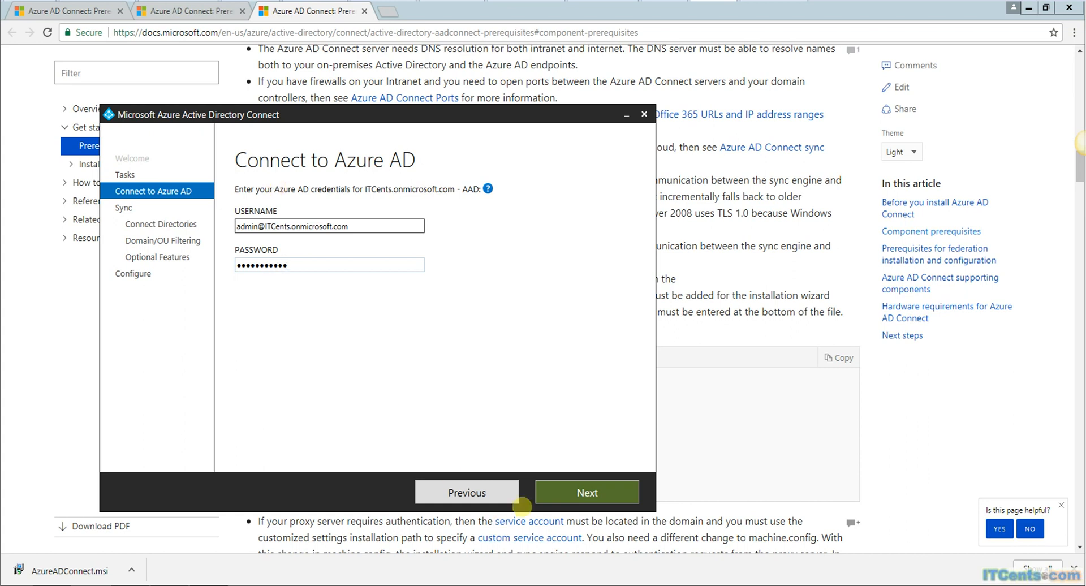
Step: Verify the Azure AD credentials, then sync only selected ITCents.net OUs, unticking Corp's Computers OU
left_click(578, 491)
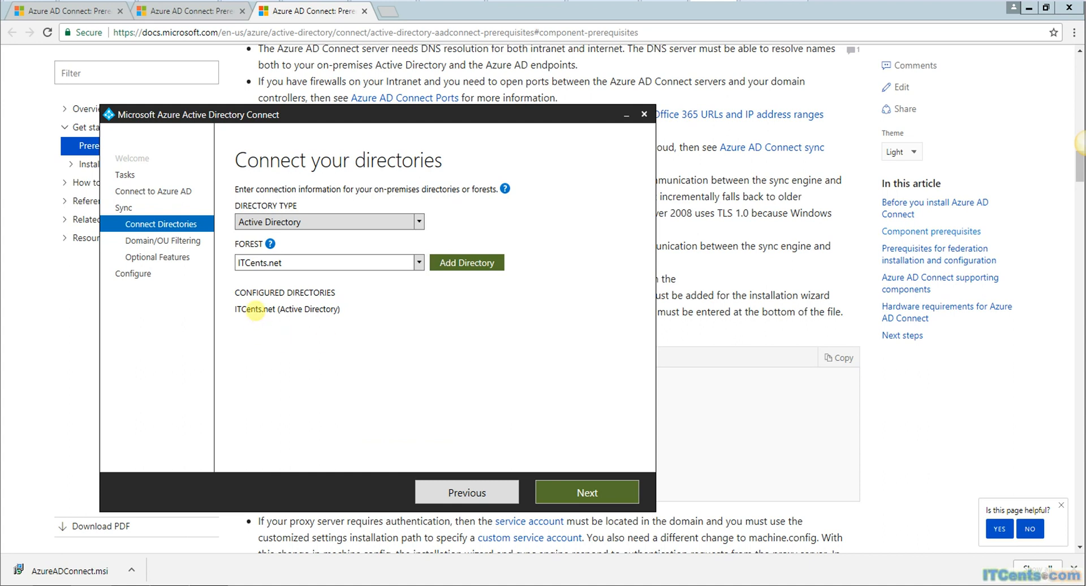
left_click(569, 484)
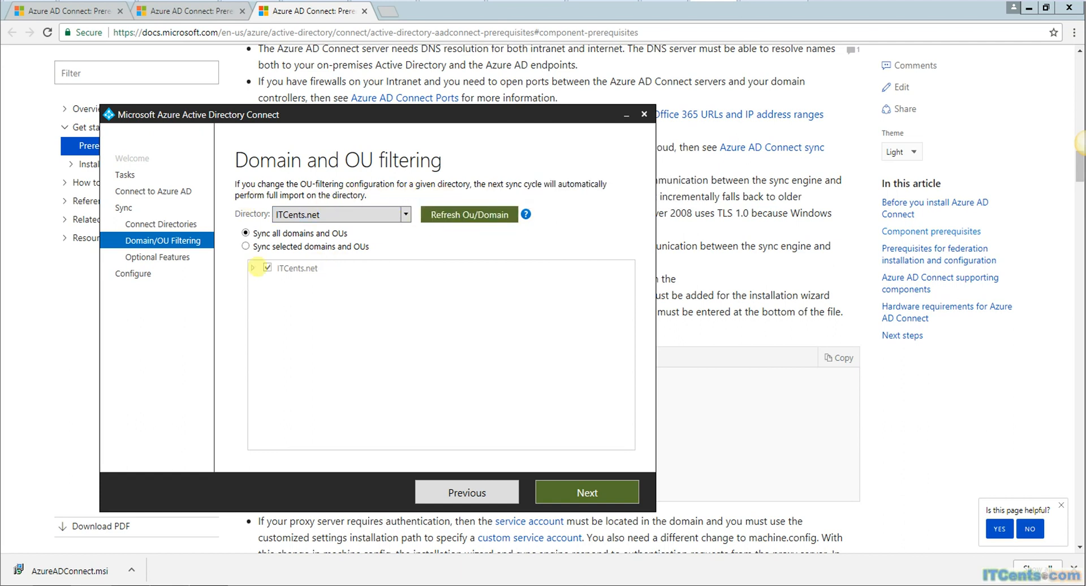
left_click(246, 246)
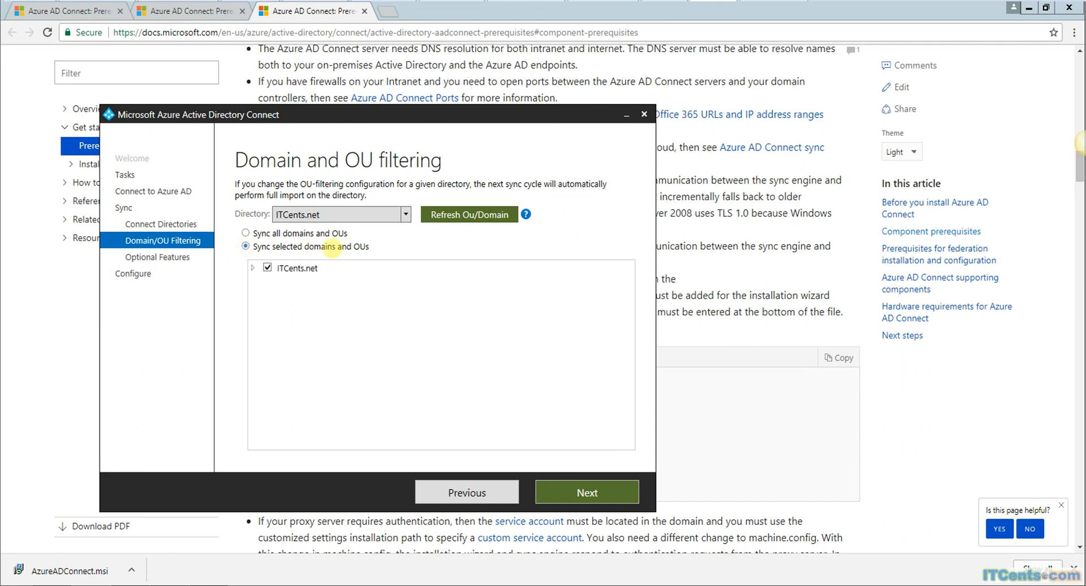
left_click(252, 267)
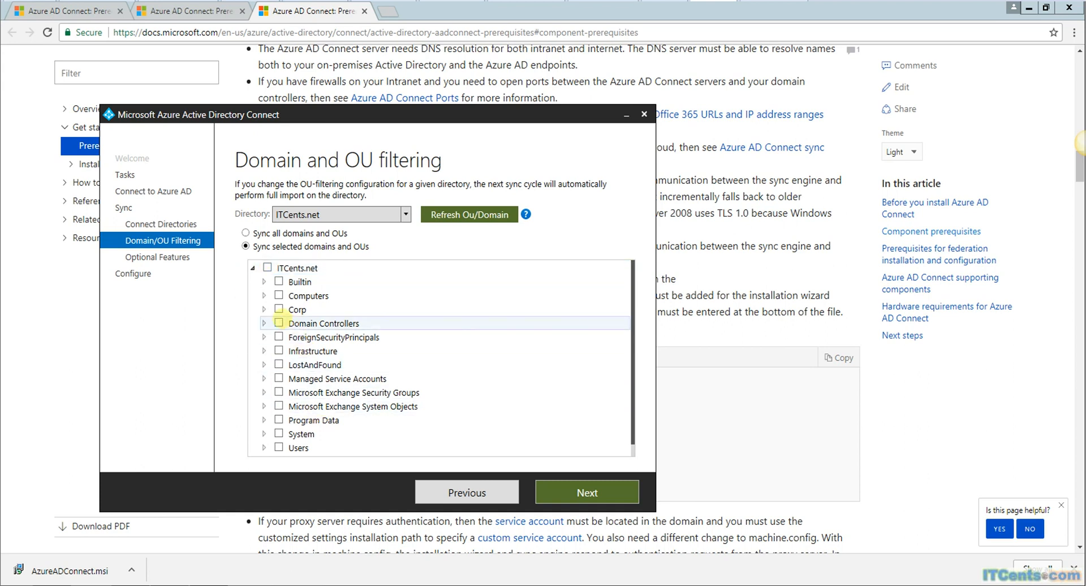
left_click(264, 309)
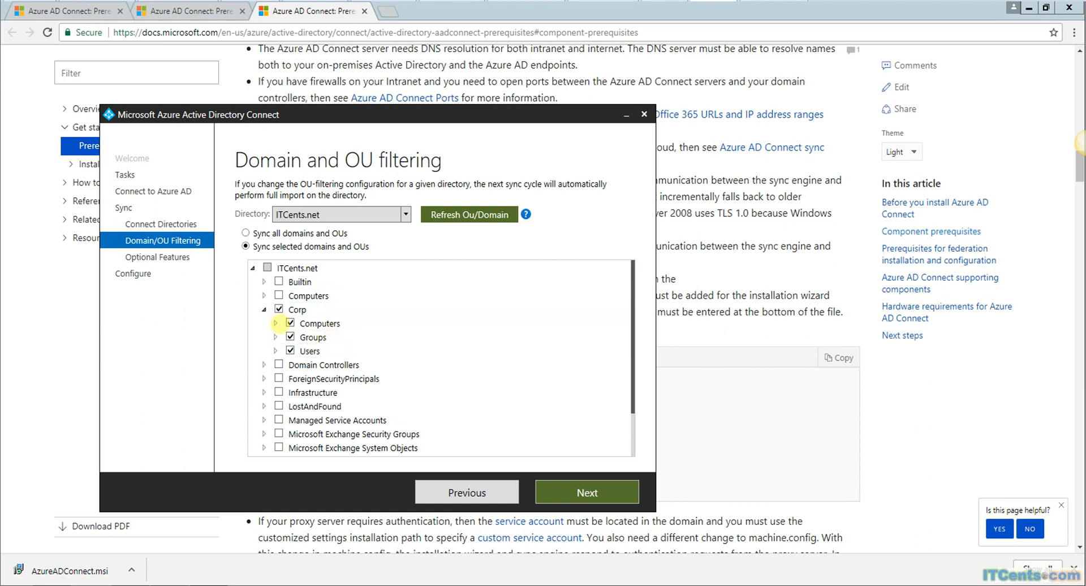
left_click(290, 323)
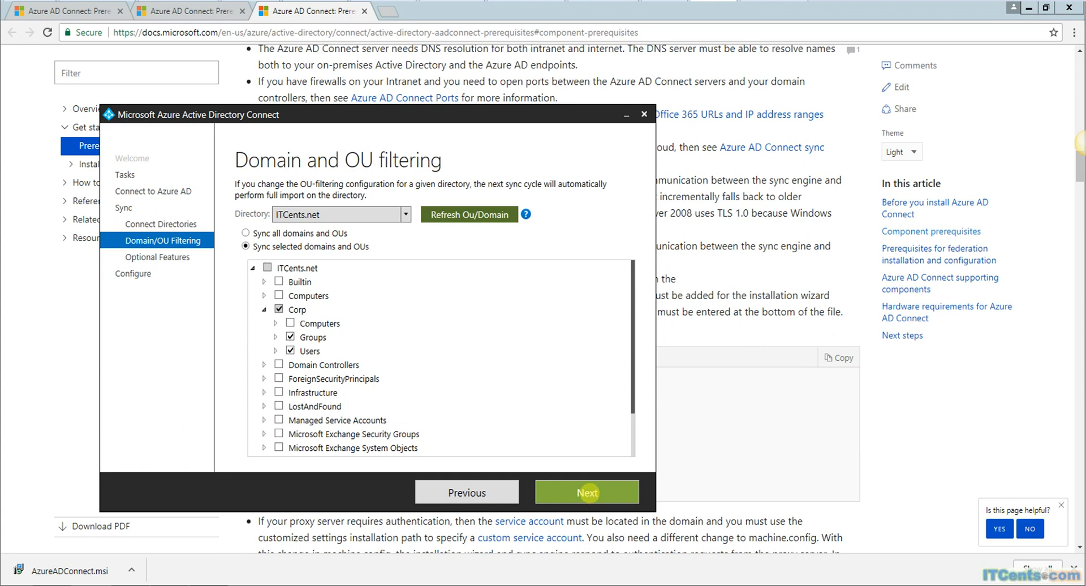
Step: Accept the OU filtering, keep Password synchronization enabled, and start configuring with synchronization starting afterward
left_click(587, 492)
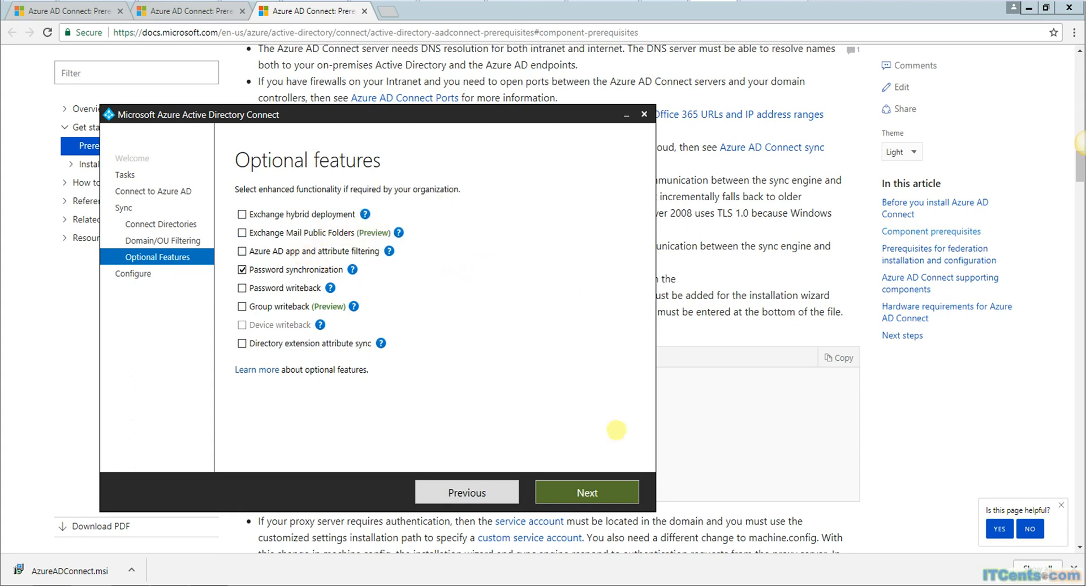
left_click(580, 490)
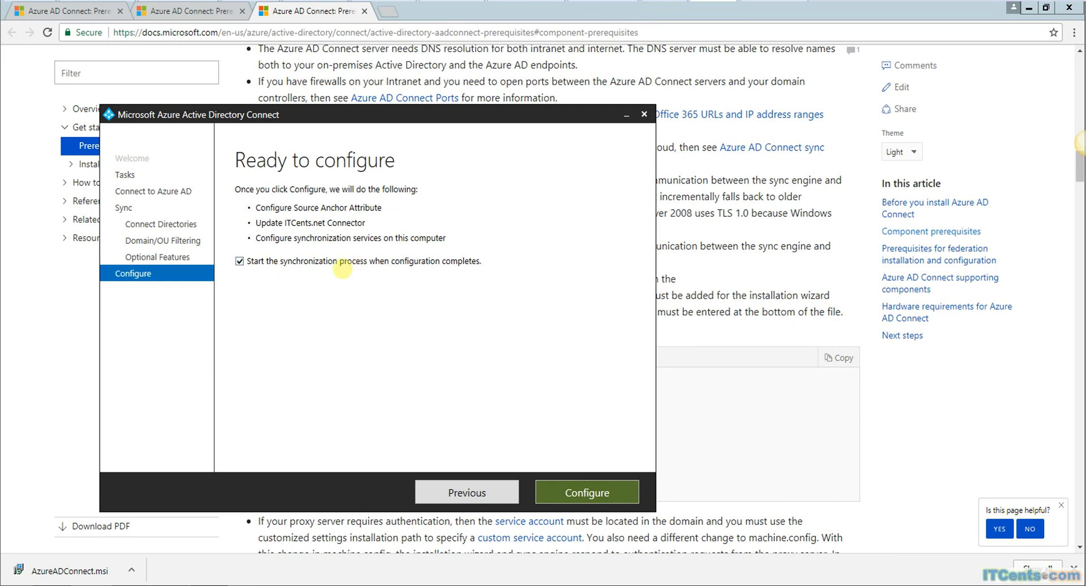
left_click(592, 492)
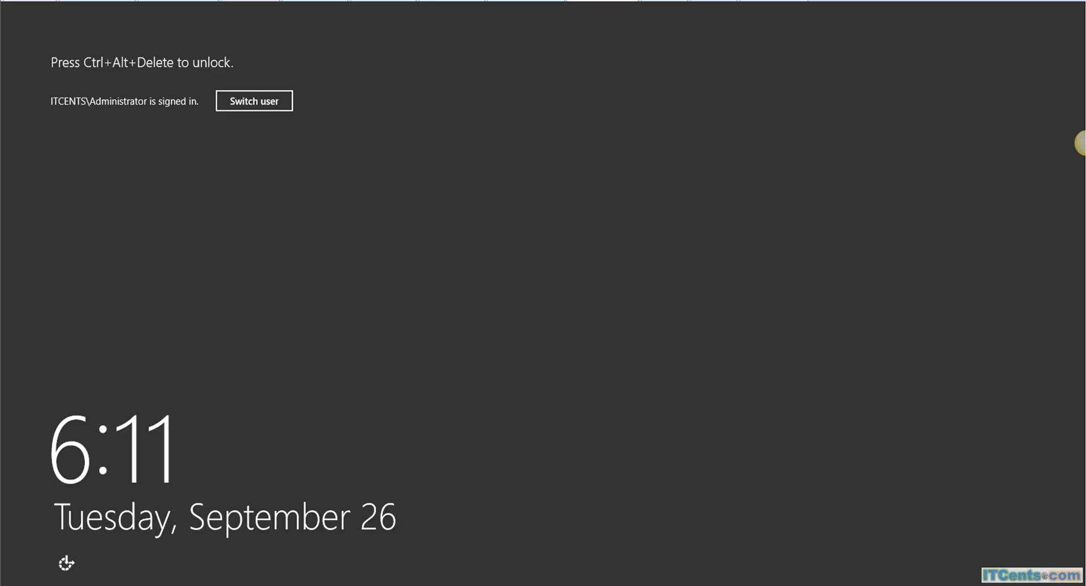
Step: Sign in with the administrator password and launch Active Directory Users and Computers from Server Manager Tools
key("ctrl+alt+Delete")
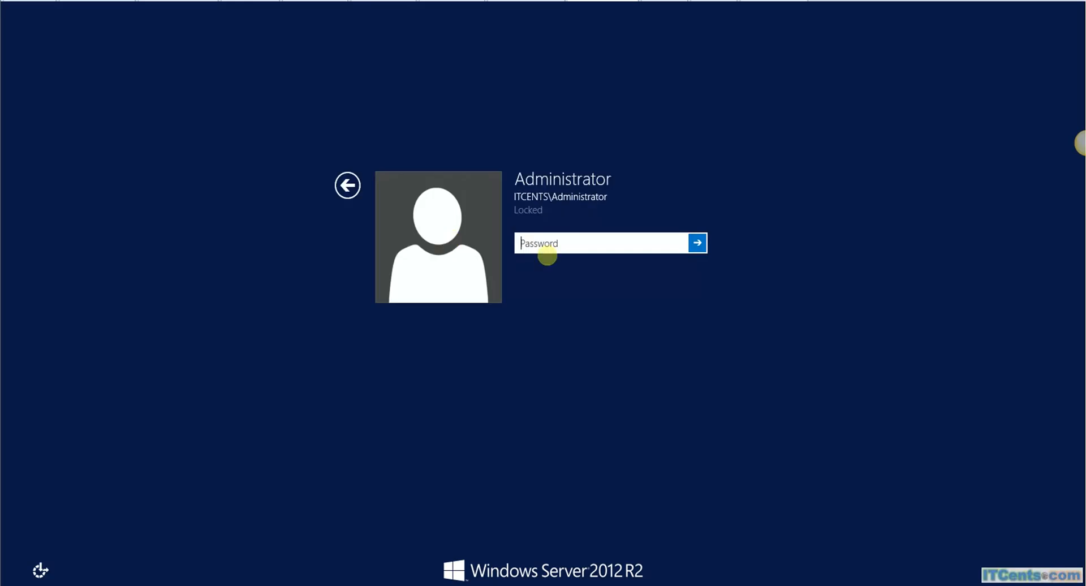
type("P")
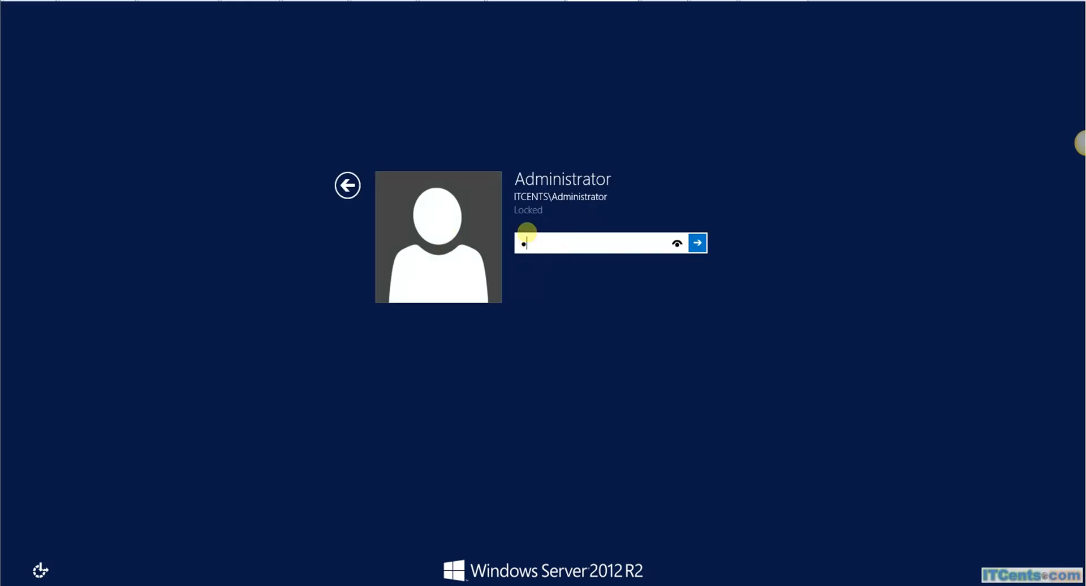
key("Return")
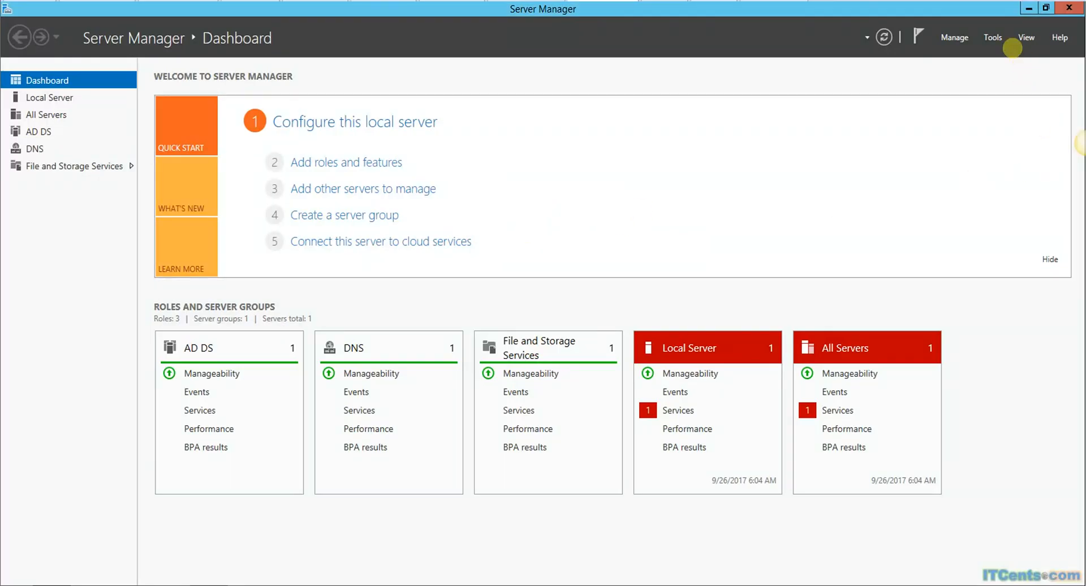
left_click(993, 38)
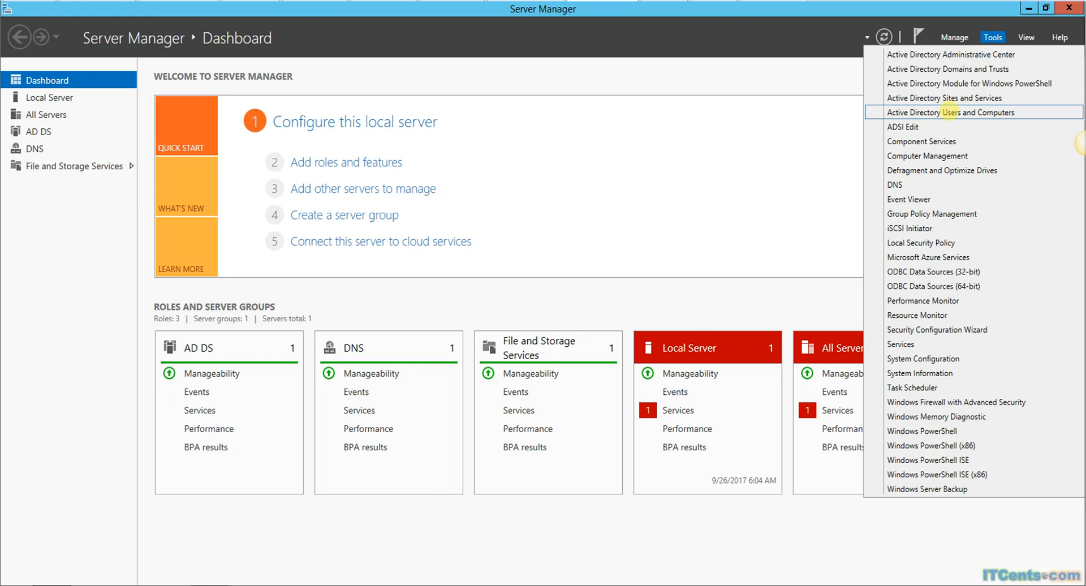
left_click(950, 111)
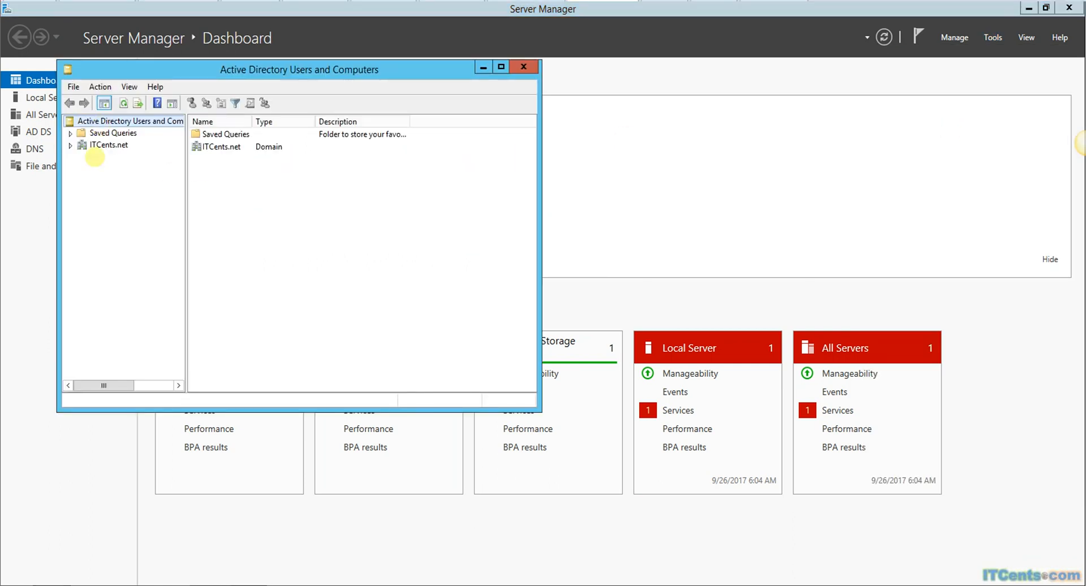
Step: Expand ITCents.net > Corp > Users and browse the Admin, Finance, Marketing and Sales OUs
left_click(107, 146)
left_click(70, 145)
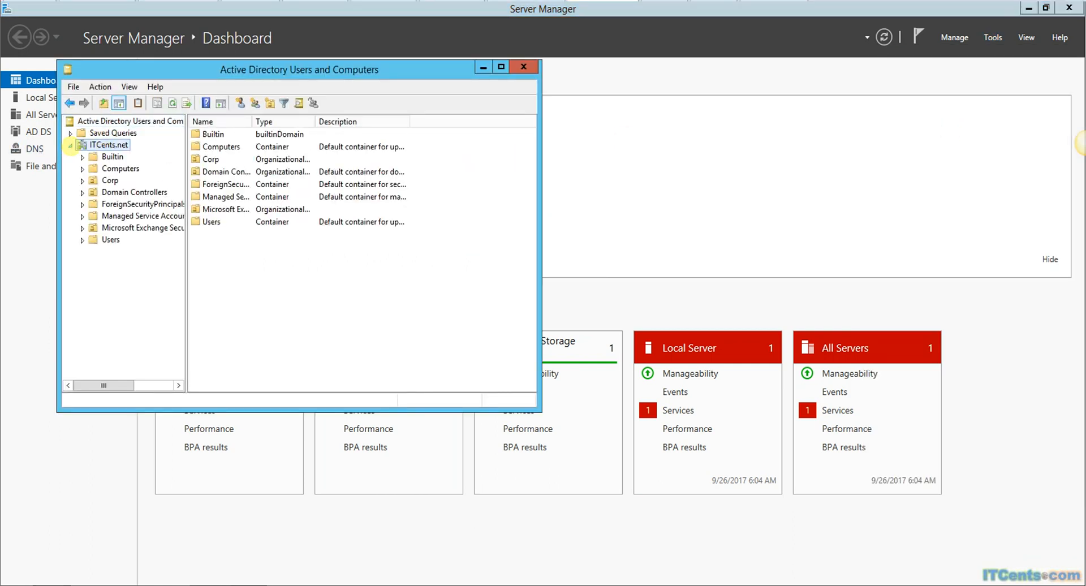
double_click(108, 180)
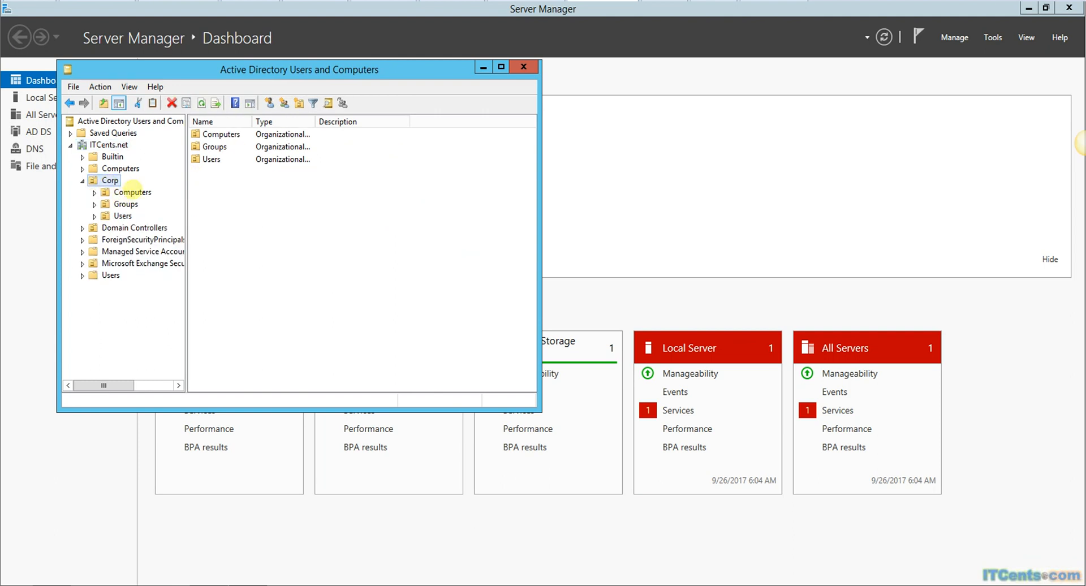
double_click(122, 216)
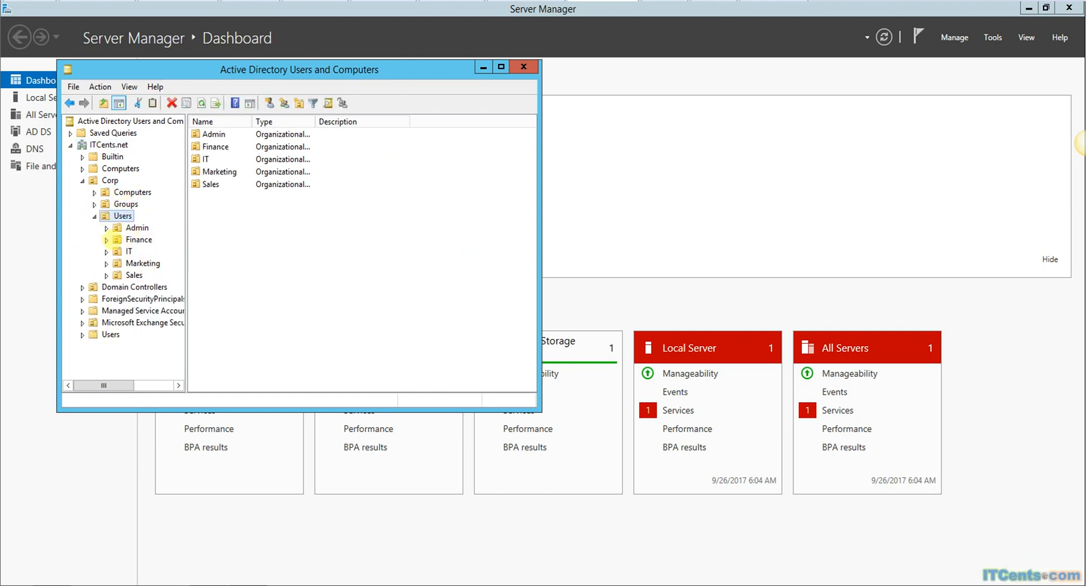
left_click(133, 228)
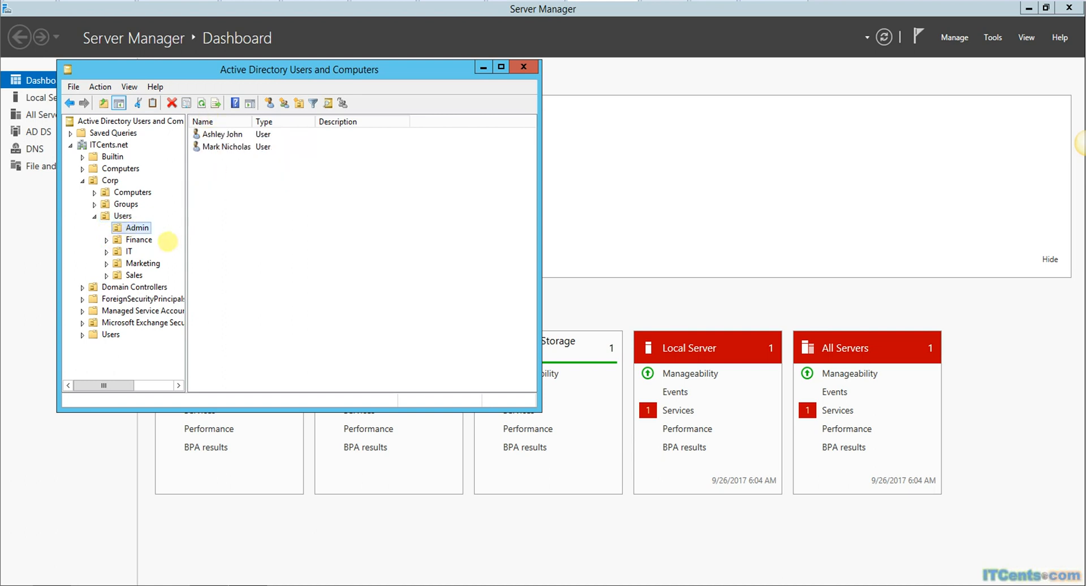
left_click(137, 239)
left_click(142, 263)
left_click(135, 240)
left_click(134, 275)
Step: Expand Corp's Groups OU, review DistributionGroups and SecurityGroups, then collapse it
double_click(125, 204)
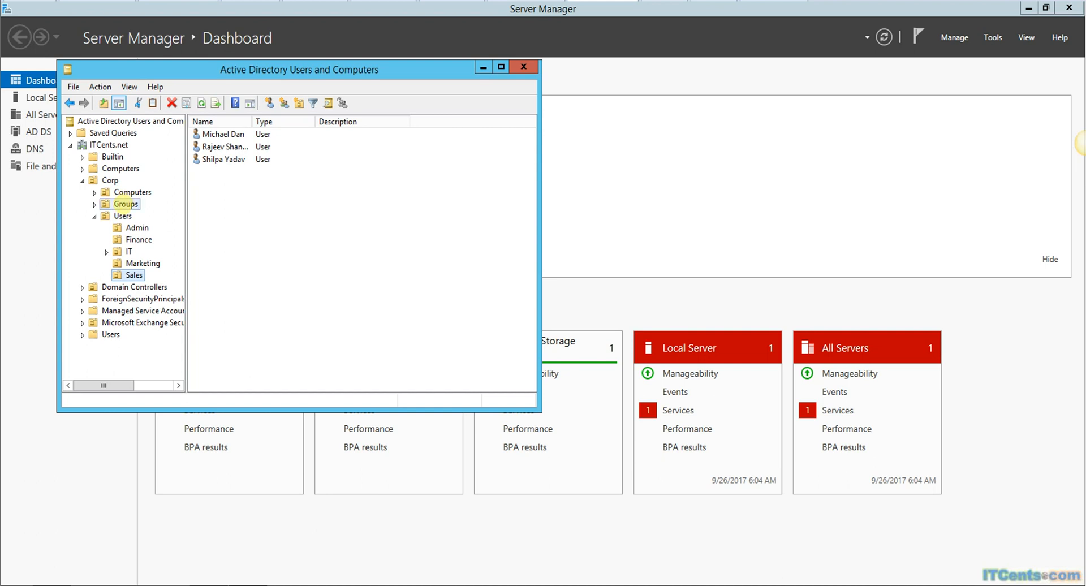
left_click(142, 215)
left_click(140, 228)
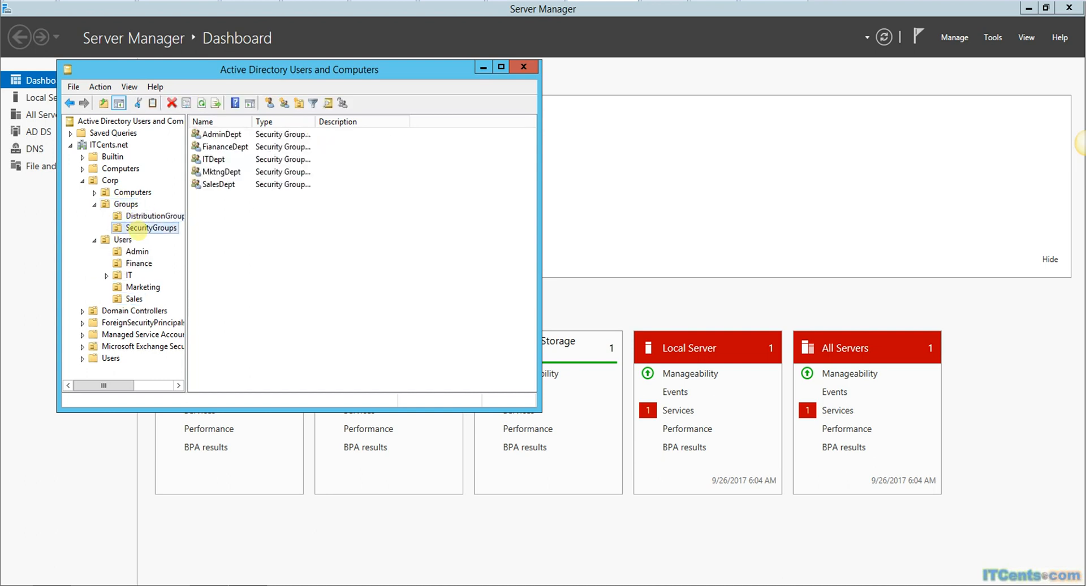
left_click(94, 204)
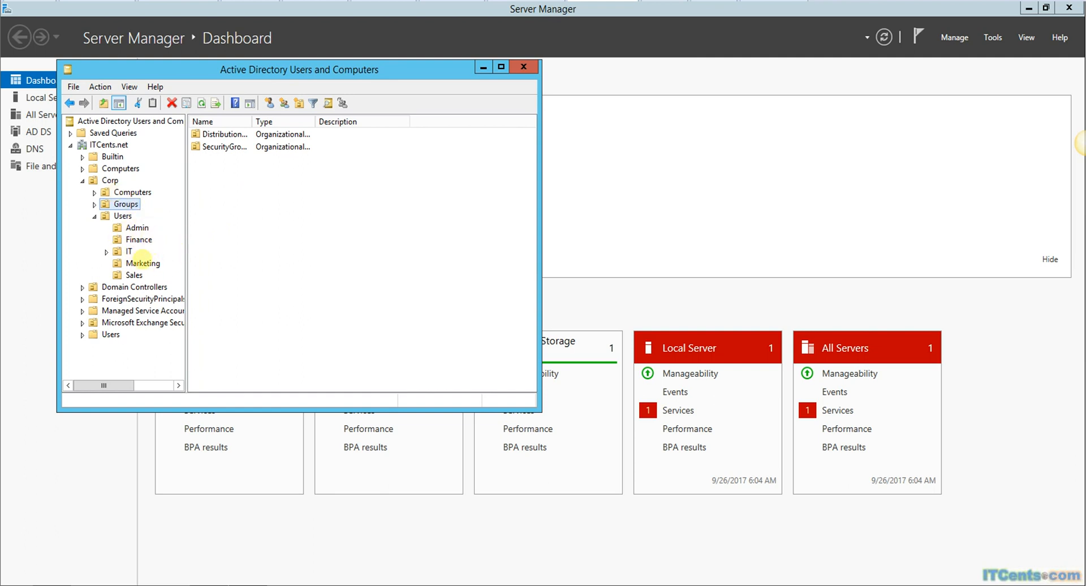
Step: Start a new user in the Marketing OU named User Test, with its logon name
left_click(142, 263)
right_click(142, 262)
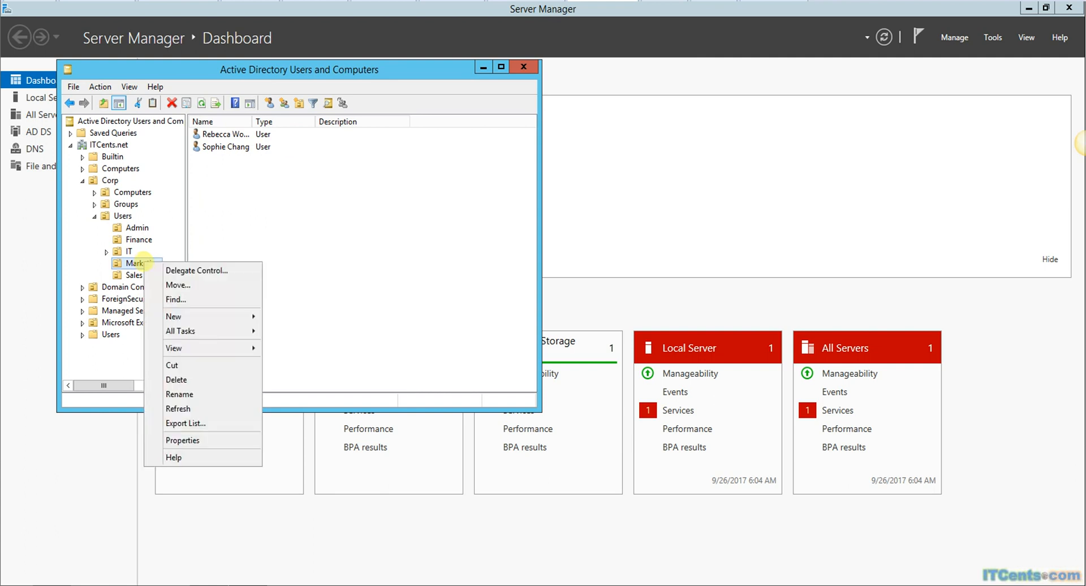
mouse_move(206, 318)
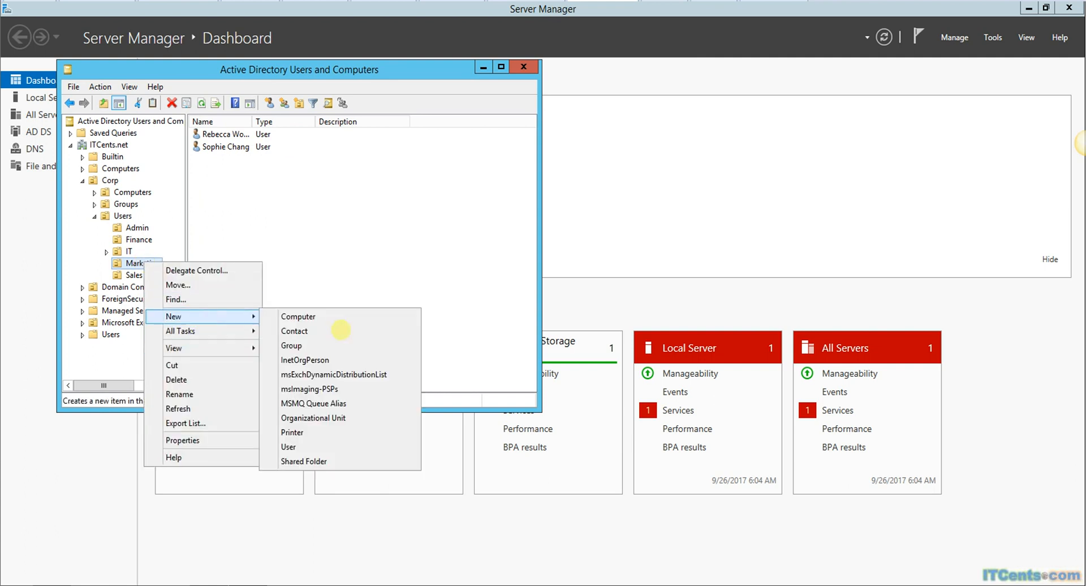
left_click(308, 446)
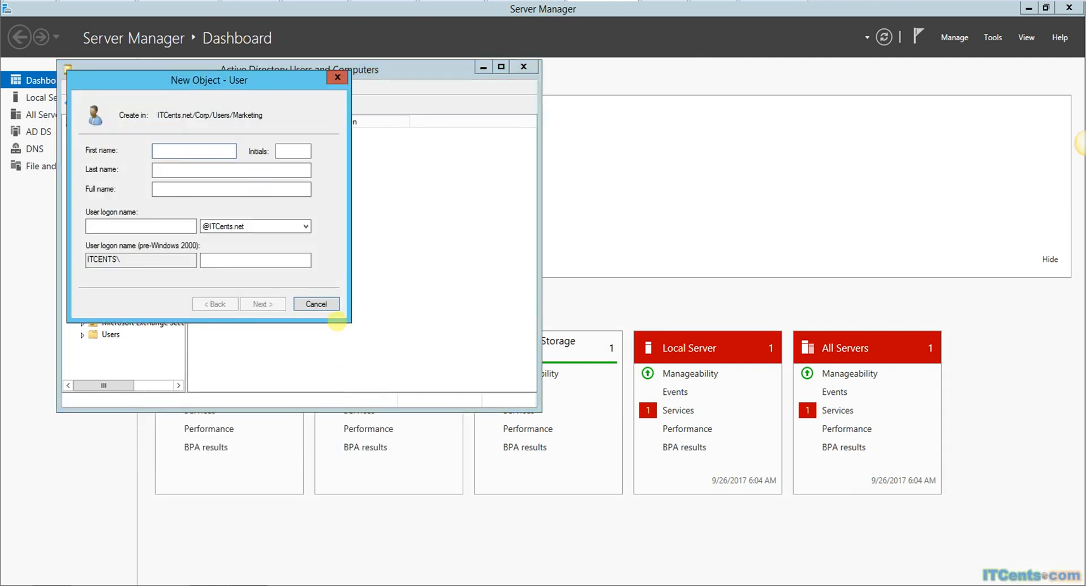
type("User")
key("Tab")
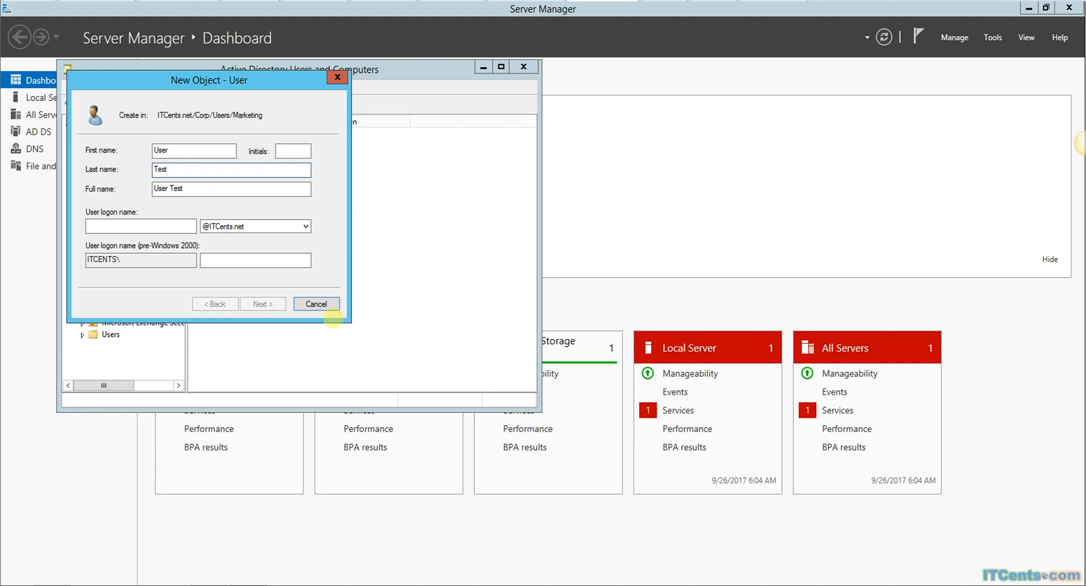
left_click(131, 225)
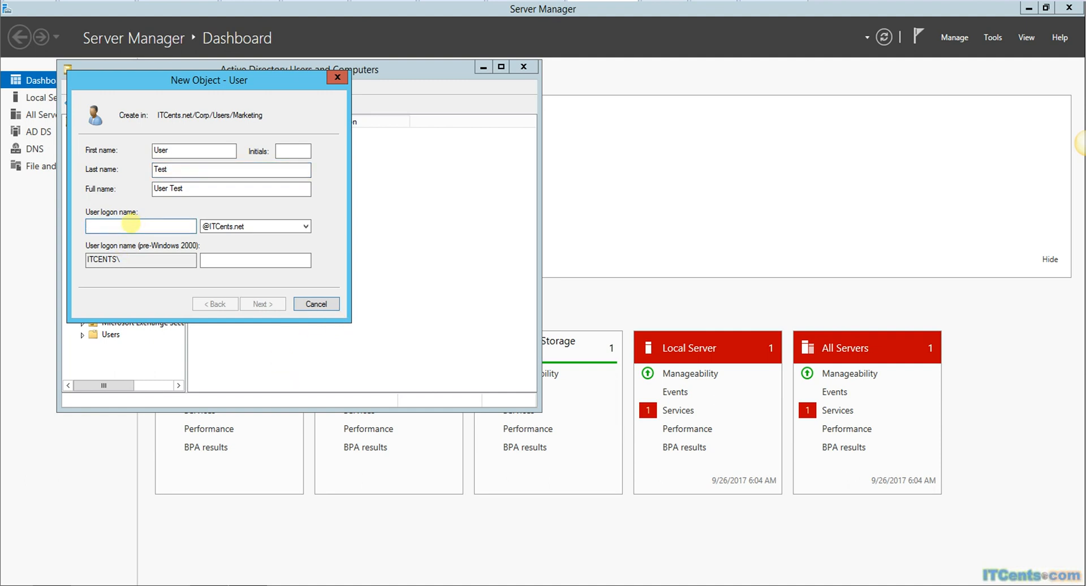
type("UTest")
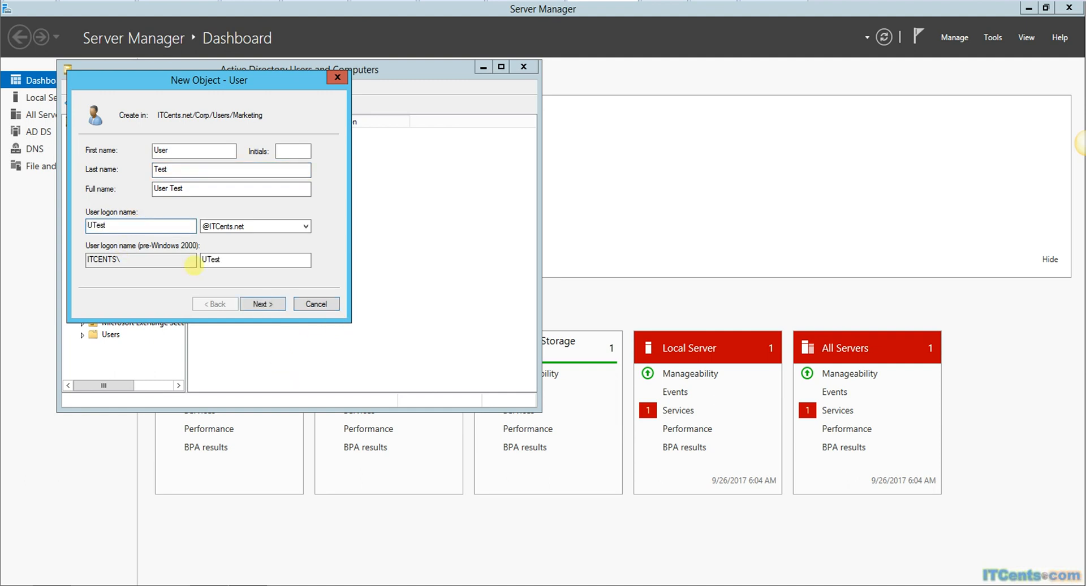
Step: Enter the password, skip change-at-next-logon, make it never expire, and reach the summary
left_click(264, 303)
left_click(144, 193)
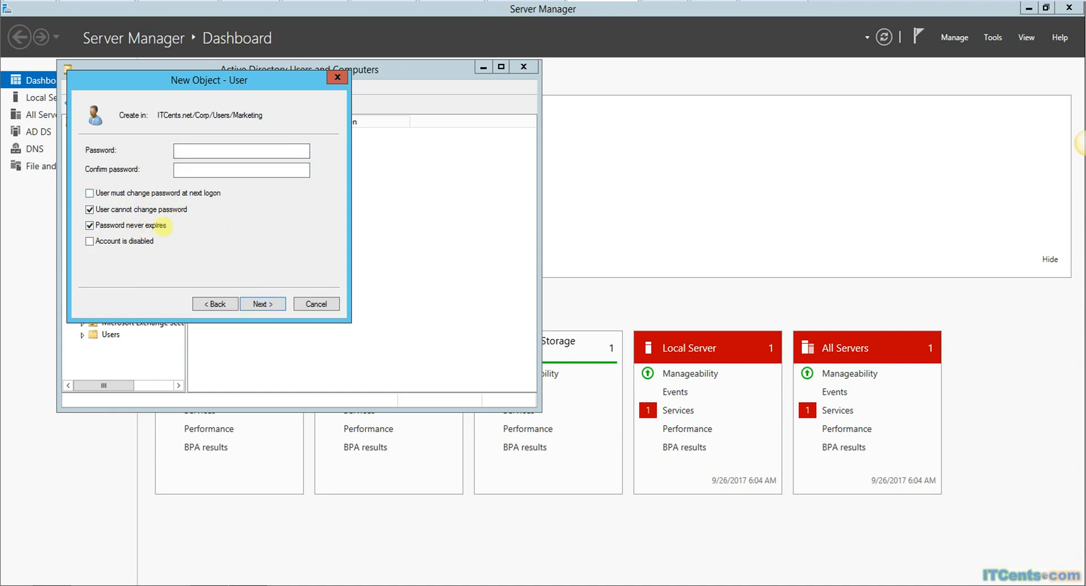
left_click(197, 150)
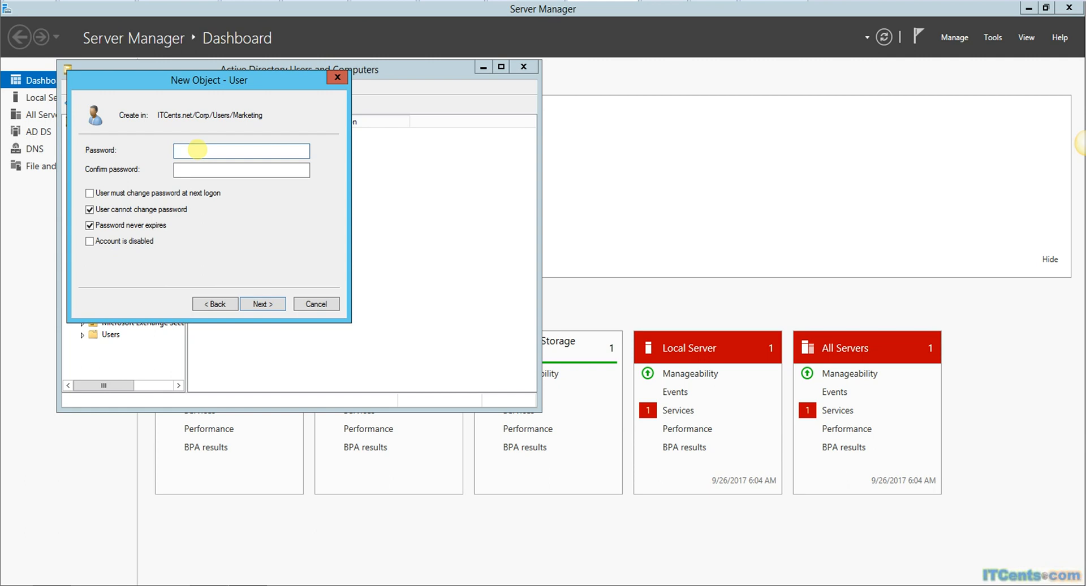
key("Tab")
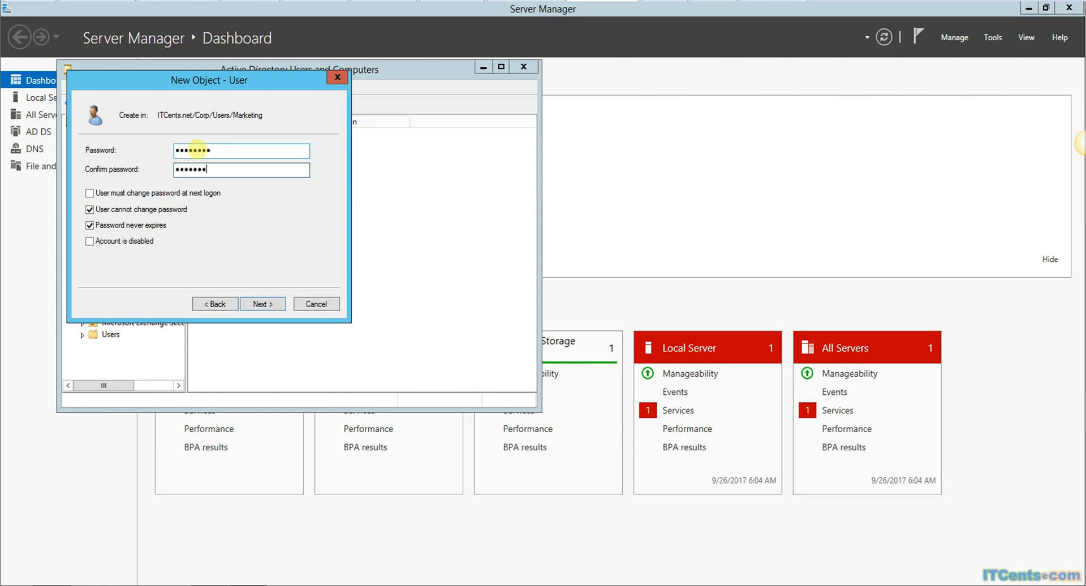
left_click(144, 209)
left_click(259, 303)
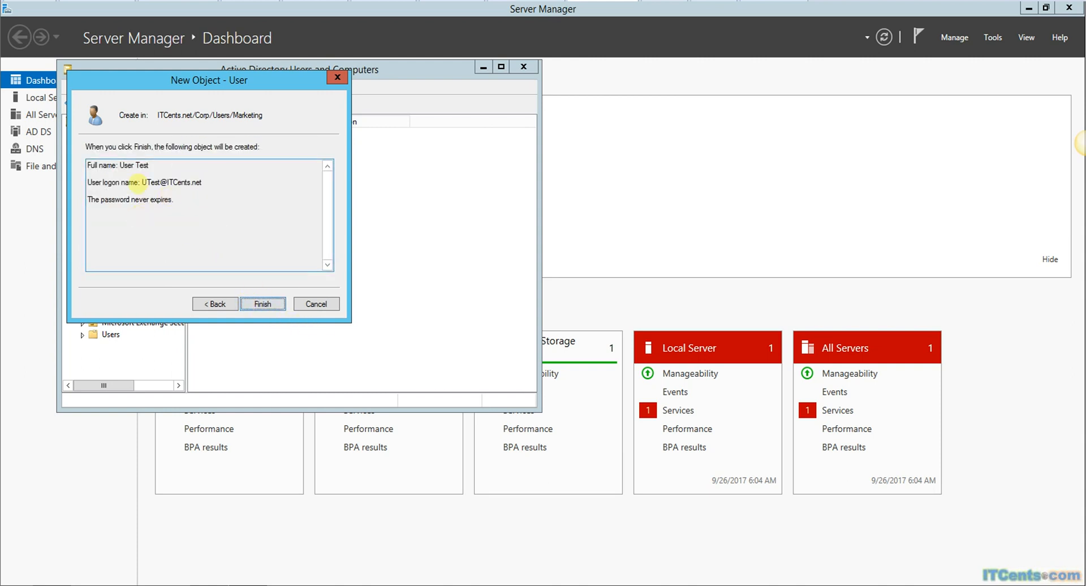
left_click_drag(194, 80, 441, 152)
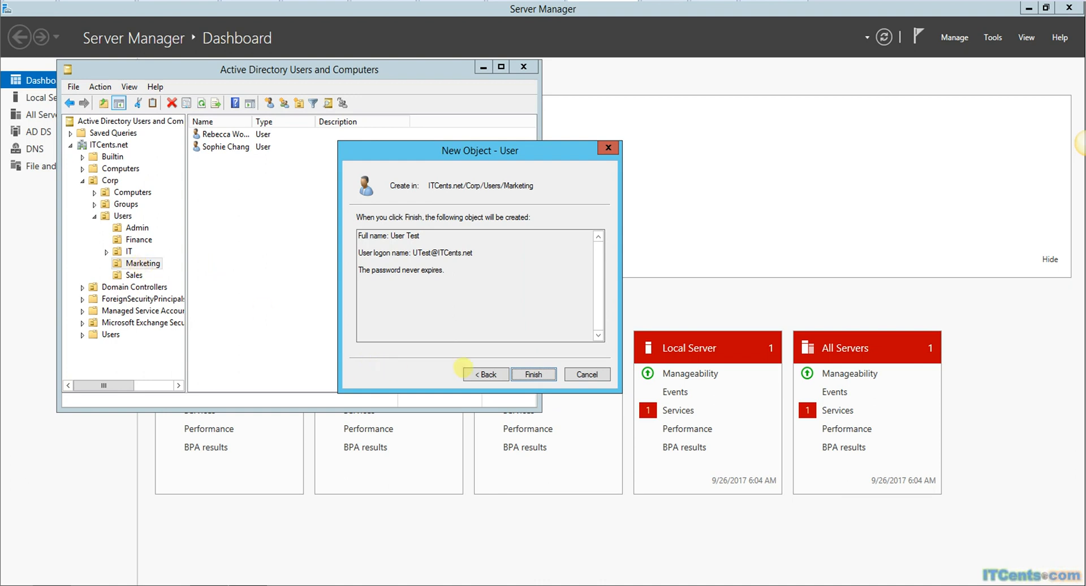
Step: Finish creating User Test and open its Member Of properties
left_click(533, 374)
left_click(219, 159)
double_click(219, 159)
left_click(193, 89)
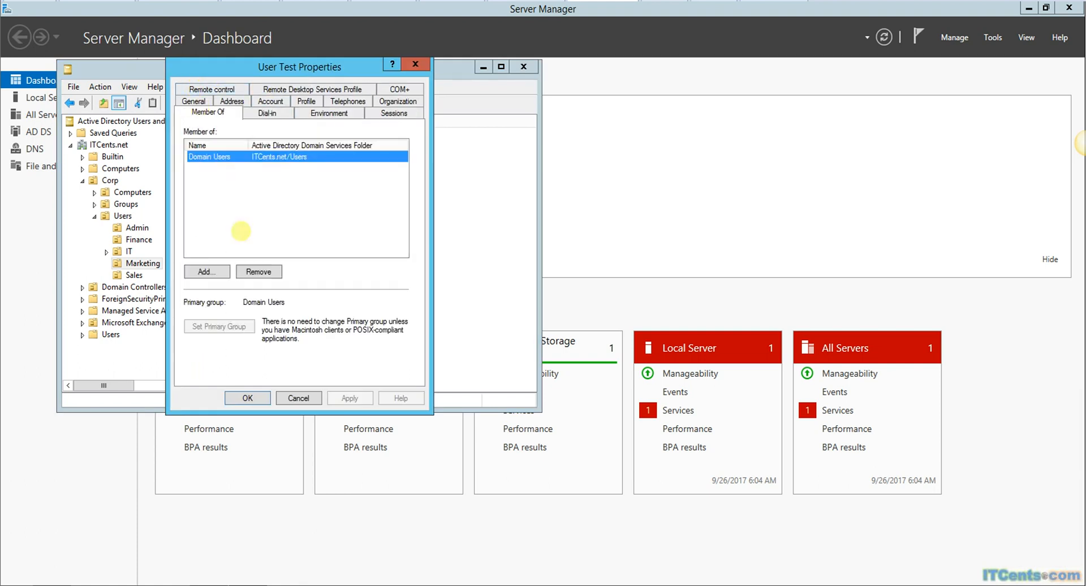
Step: Add User Test to the MKTNGDept and MktngDept groups and apply
left_click(207, 272)
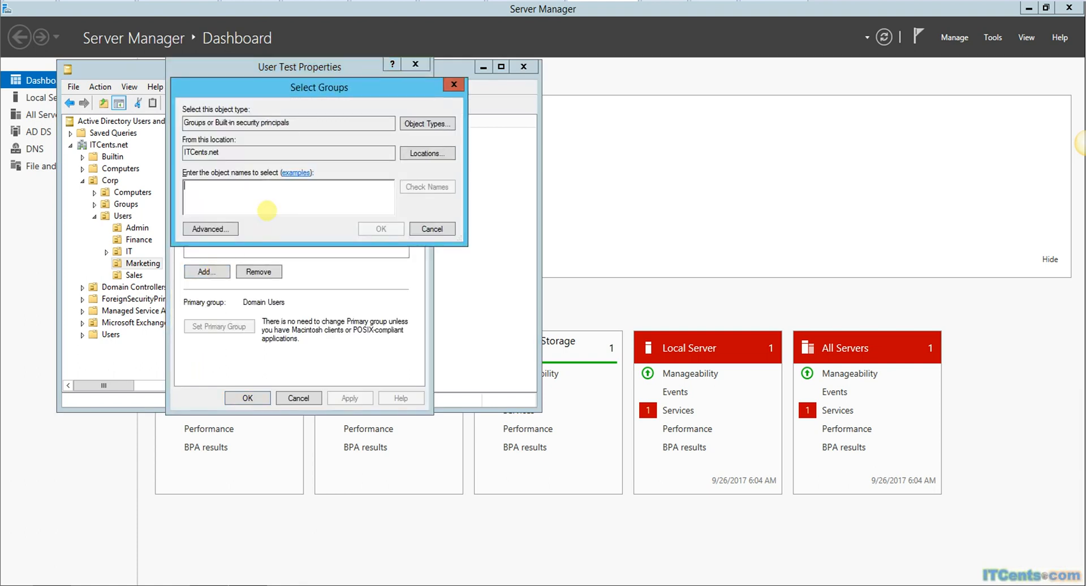
type("MKTNG")
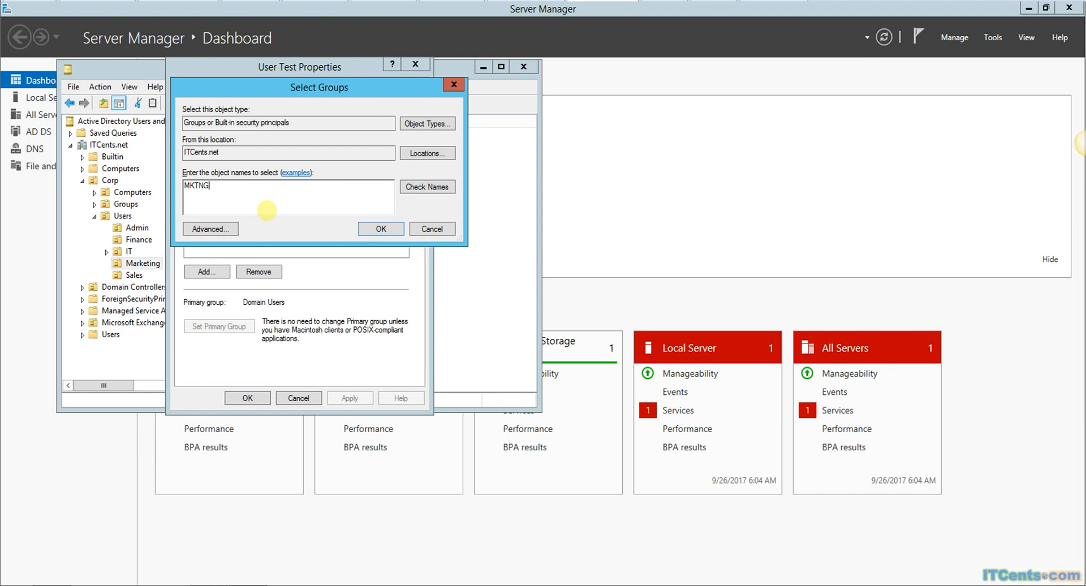
key("Return")
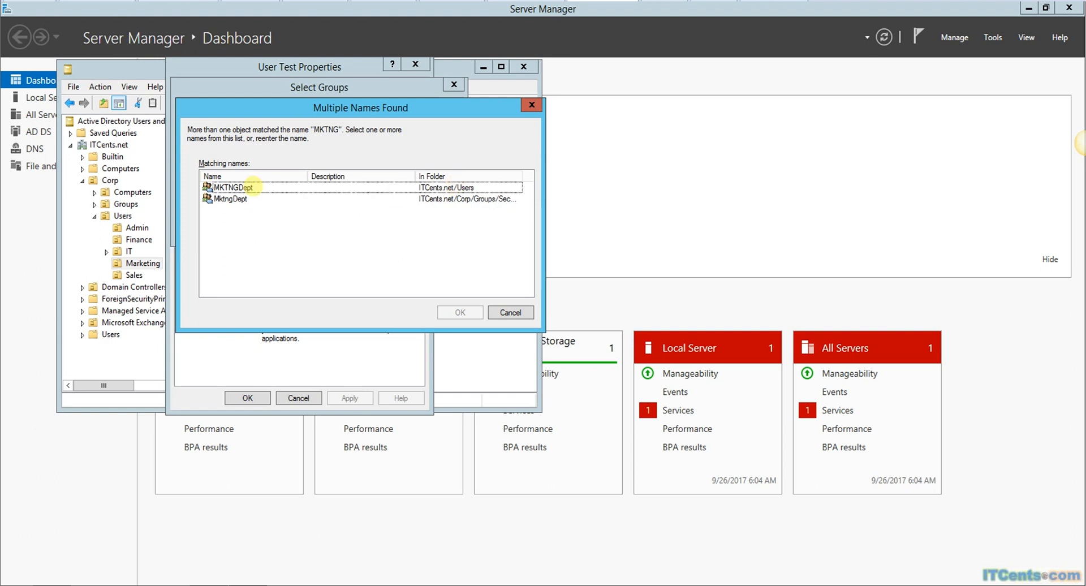
left_click(238, 188)
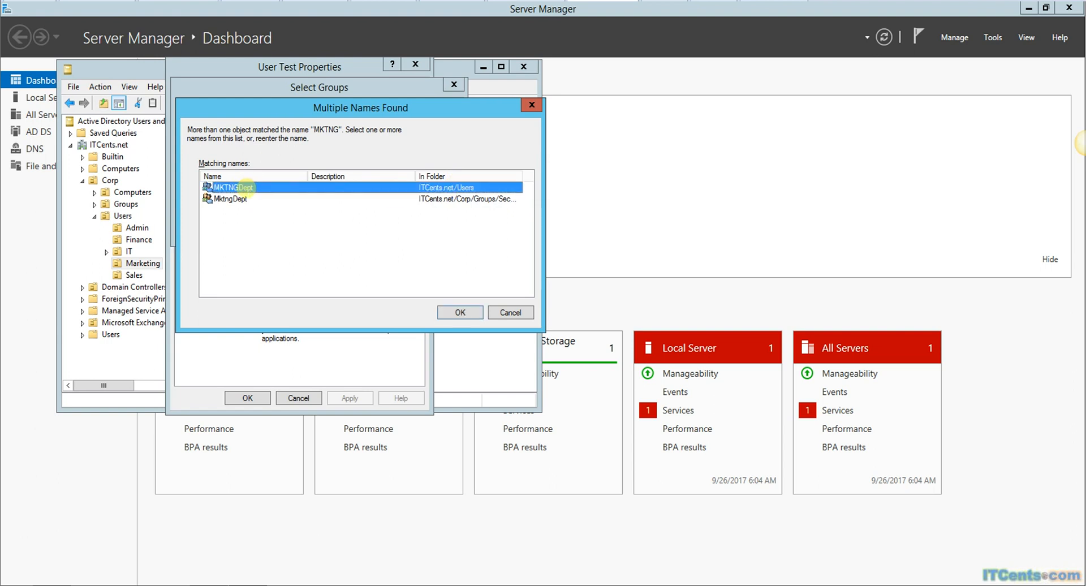
left_click(460, 312)
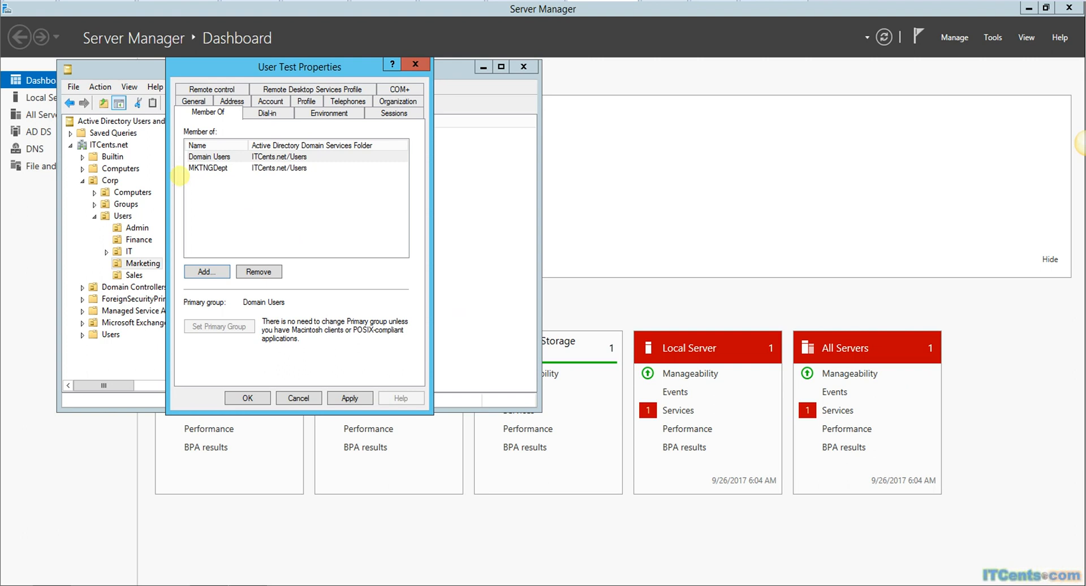
left_click(212, 271)
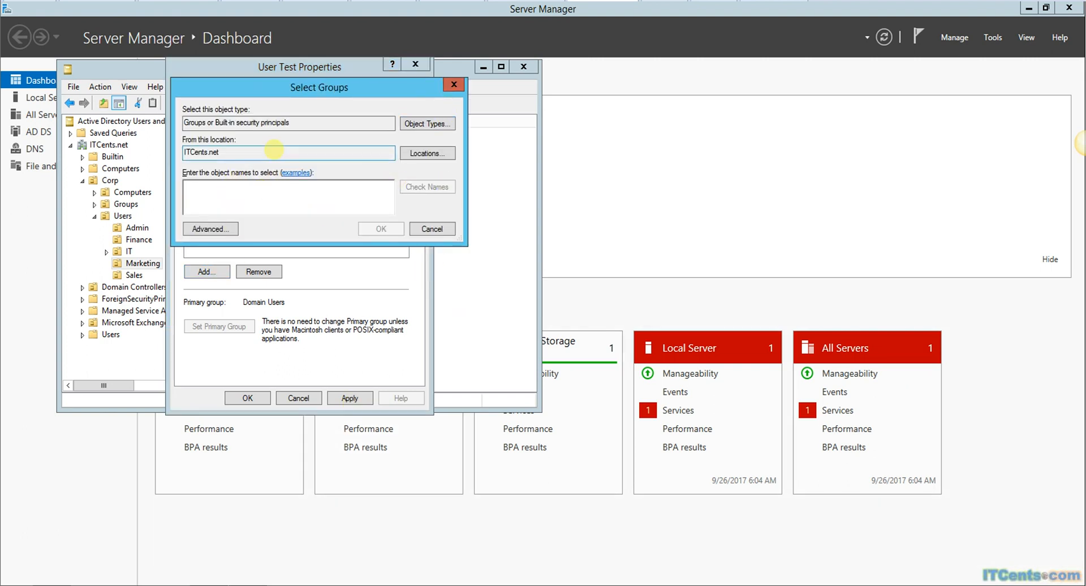
type("MKTNG")
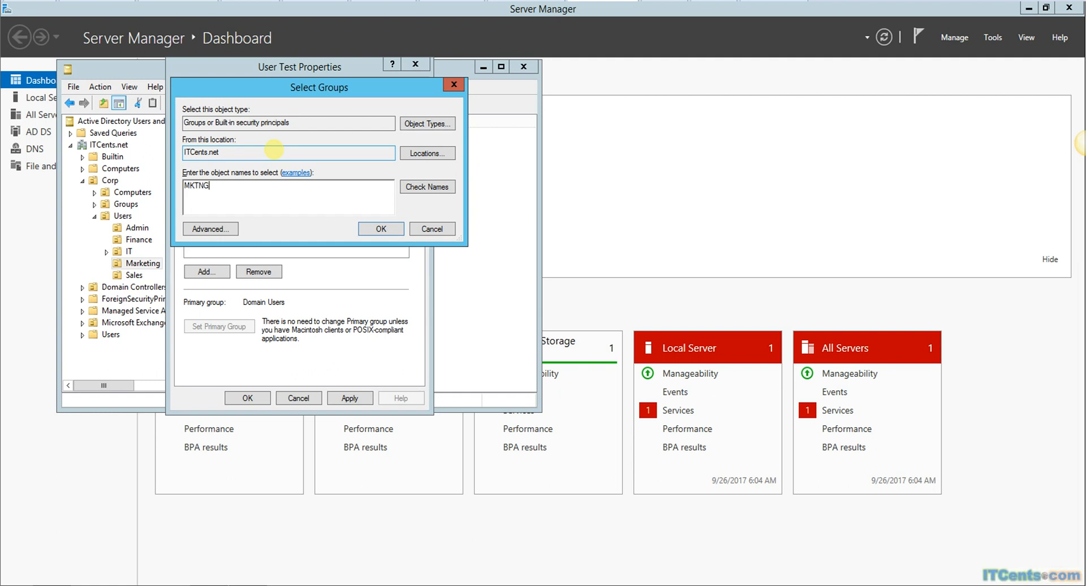
key("Return")
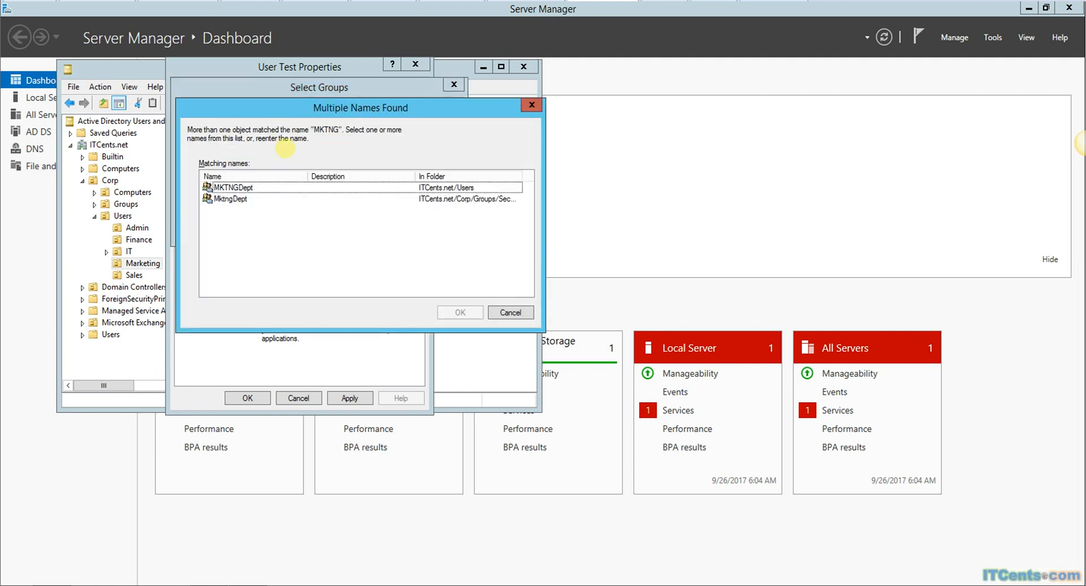
left_click(229, 199)
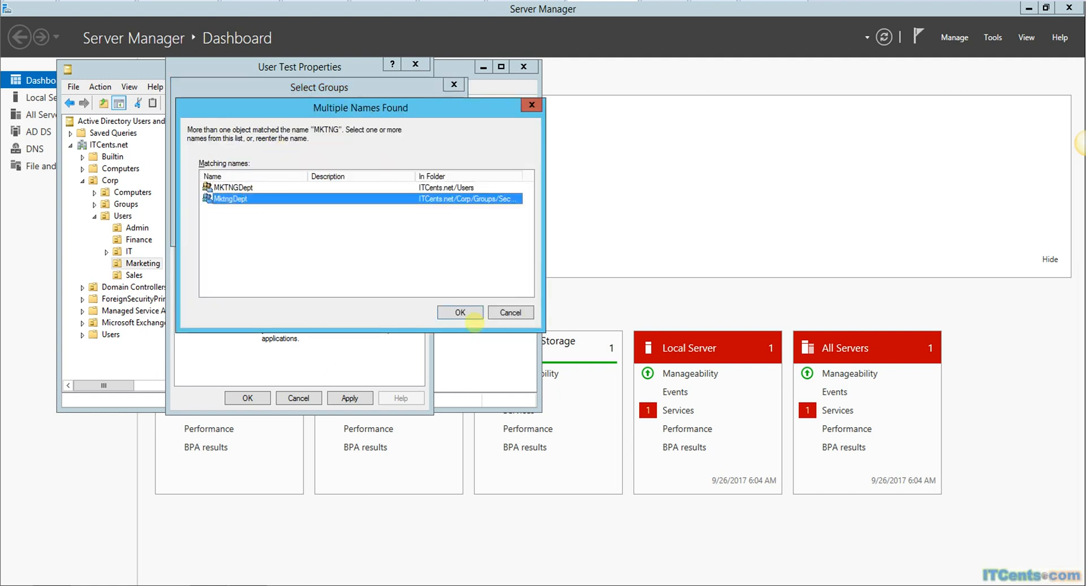
left_click(459, 311)
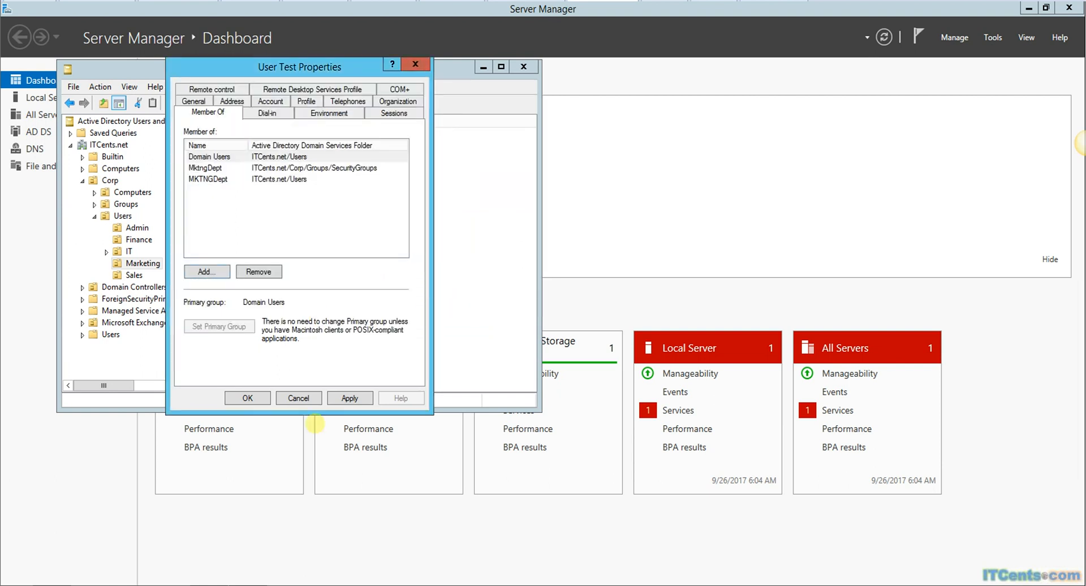
left_click(349, 397)
Step: Close User Test's properties and show the default Users container with a wider Name column
left_click(248, 398)
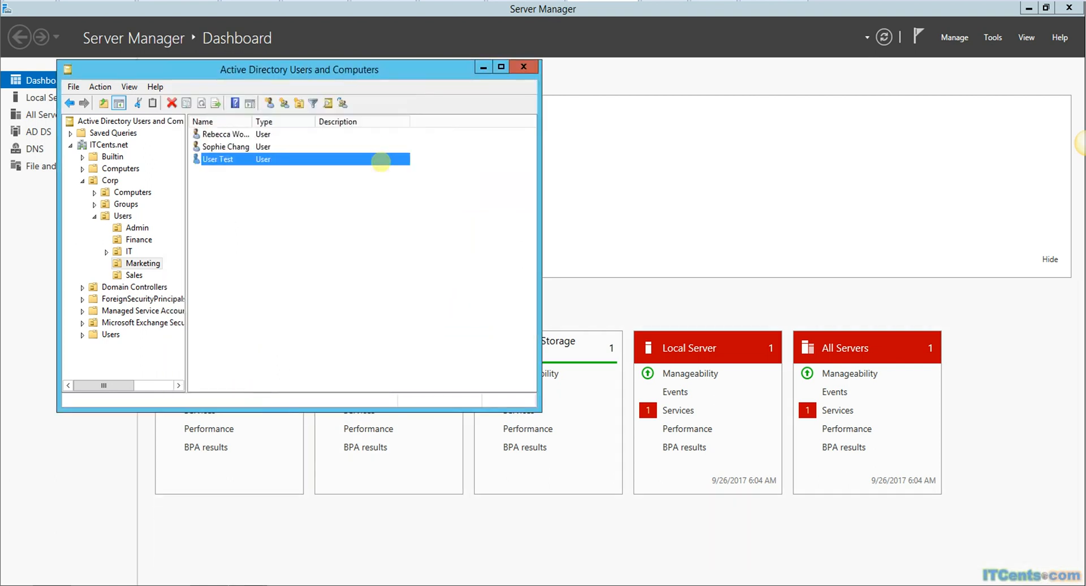
left_click(110, 334)
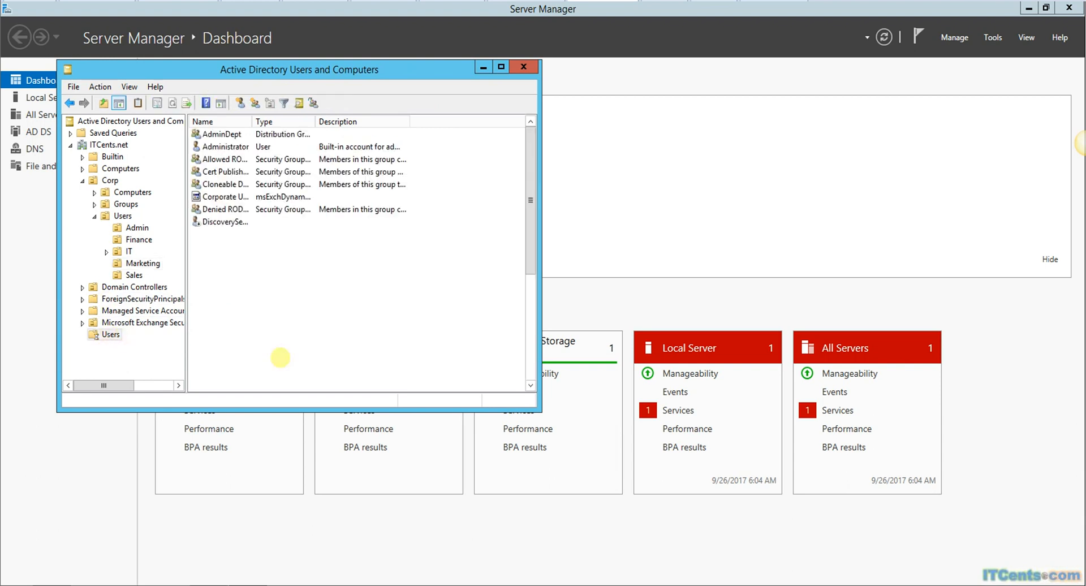
left_click_drag(531, 180, 520, 308)
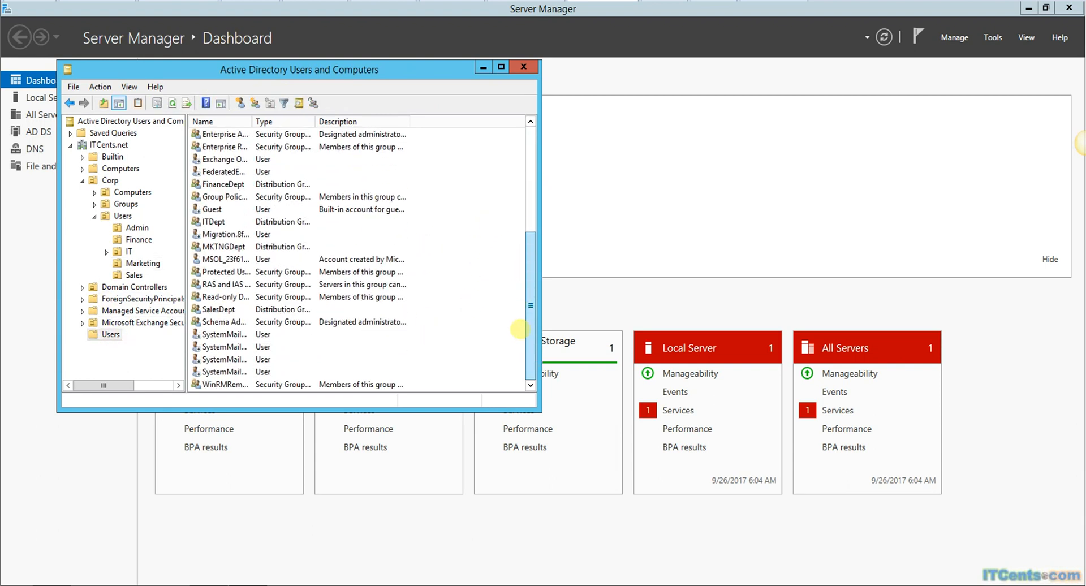
left_click_drag(256, 121, 282, 121)
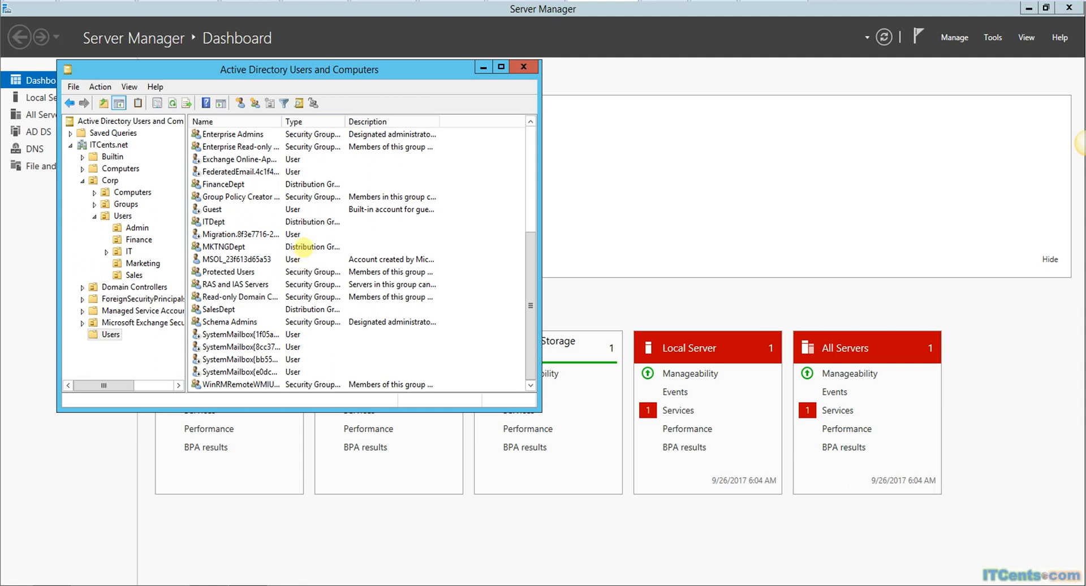
Step: Select the MKTNGDept, ITDept, FinanceDept, SalesDept and AdminDept groups together
left_click(303, 247)
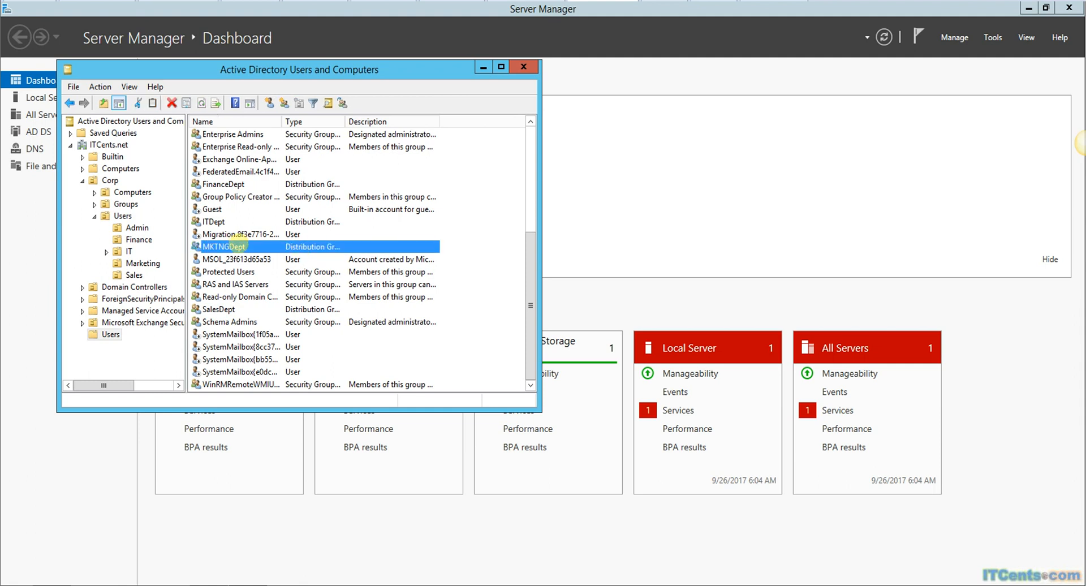
left_click(219, 221, "ctrl")
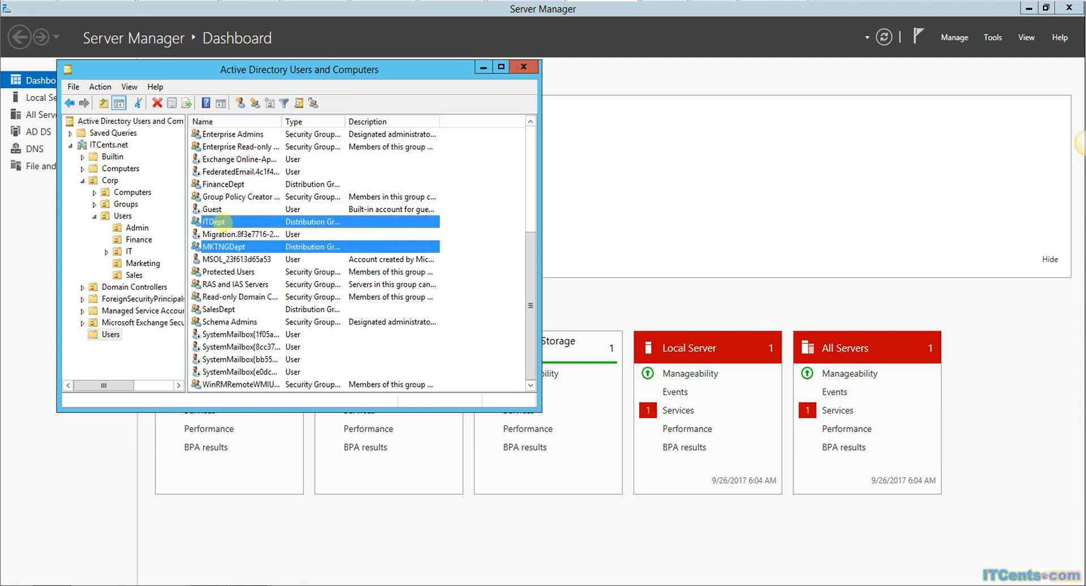
left_click(222, 184, "ctrl")
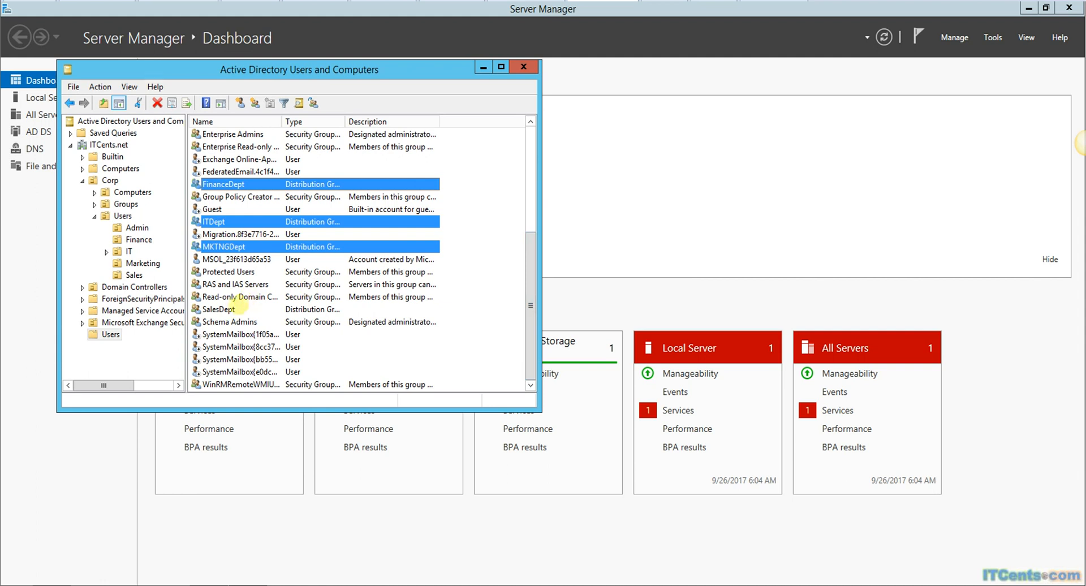
left_click(226, 309, "ctrl")
left_click_drag(525, 256, 535, 170)
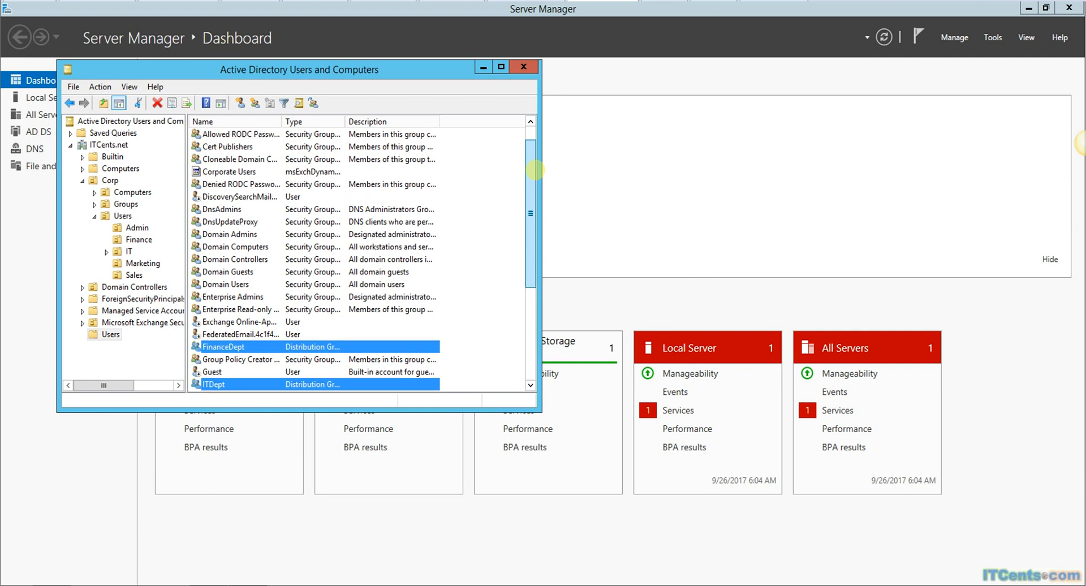
left_click_drag(534, 170, 530, 139)
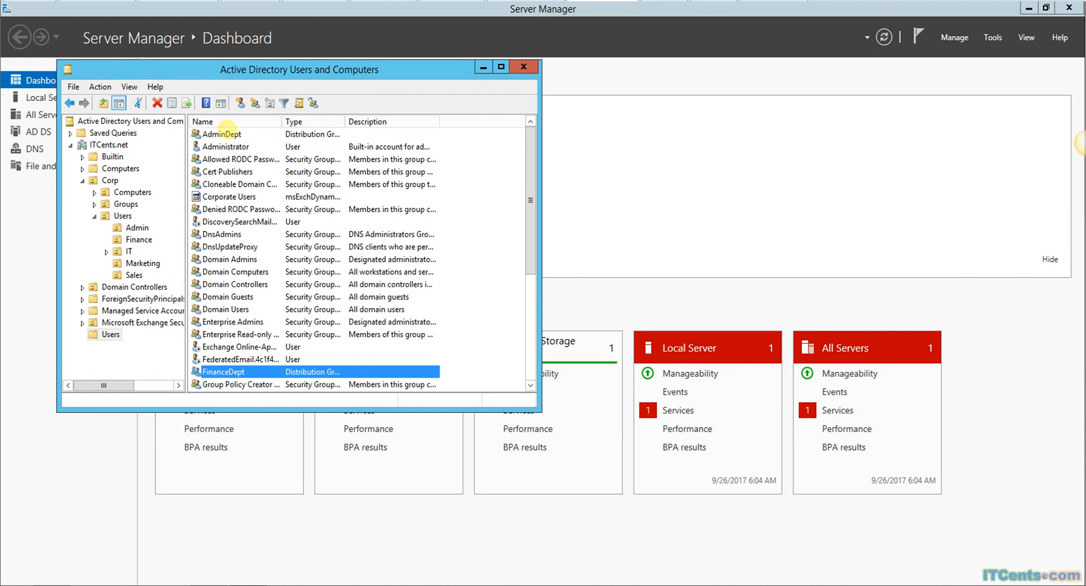
left_click(243, 134, "ctrl")
left_click_drag(345, 121, 395, 121)
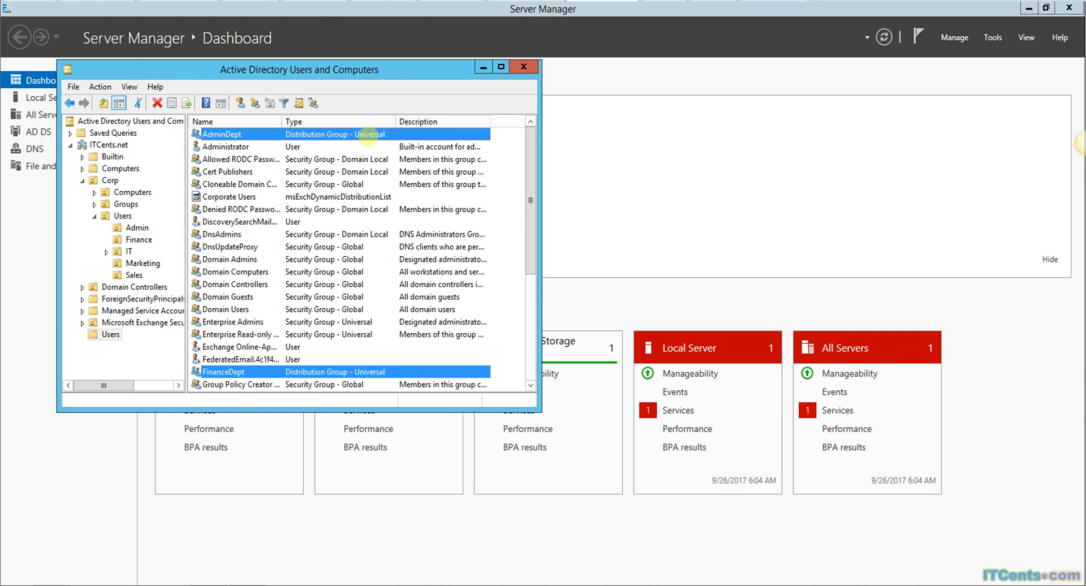
Step: Move the five selected groups into Corp's Groups OU and minimize the console
right_click(368, 133)
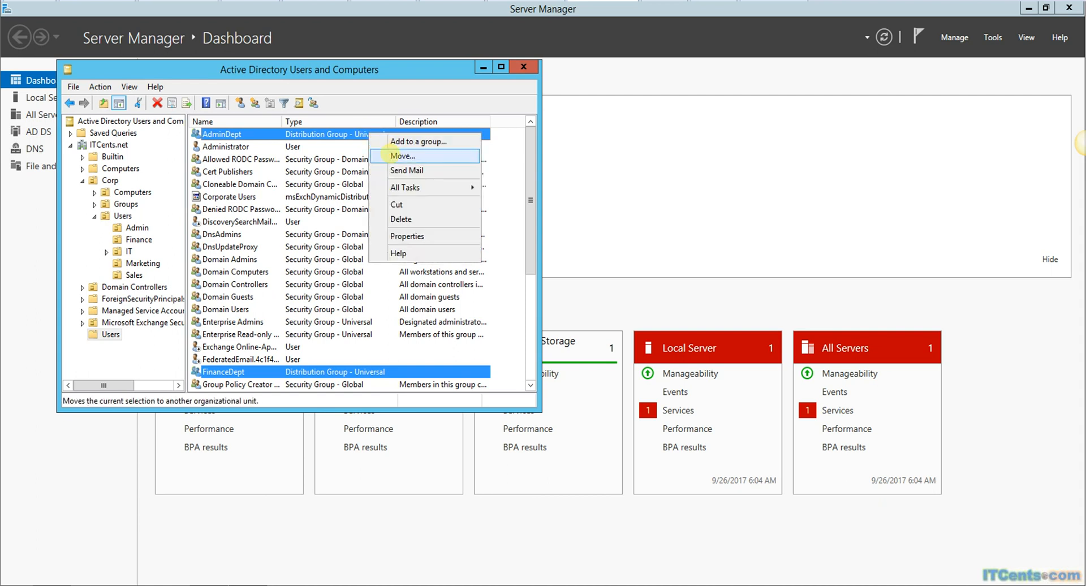
left_click(390, 153)
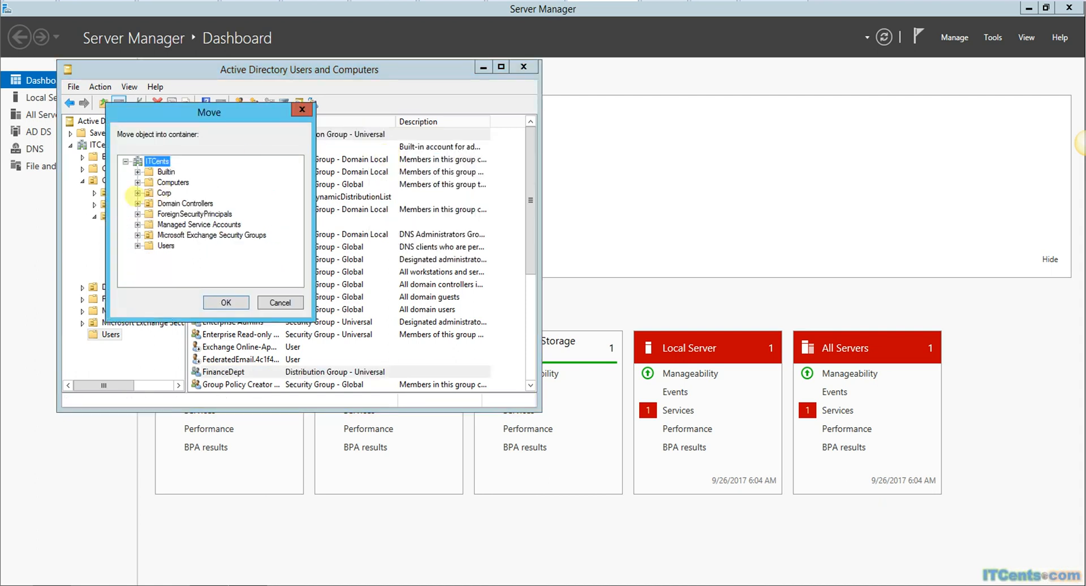
left_click(137, 193)
left_click(180, 214)
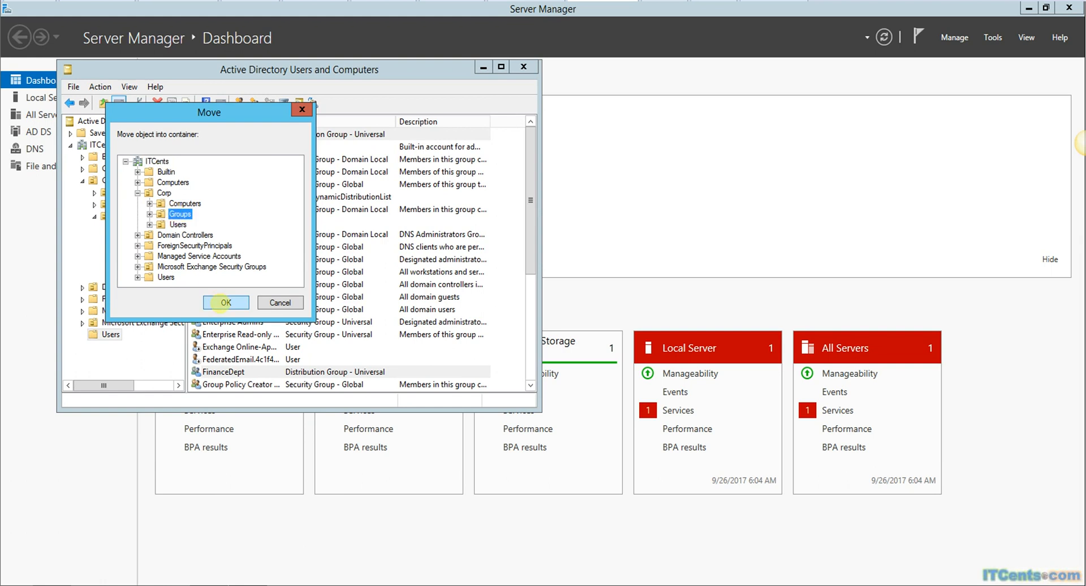
left_click(226, 302)
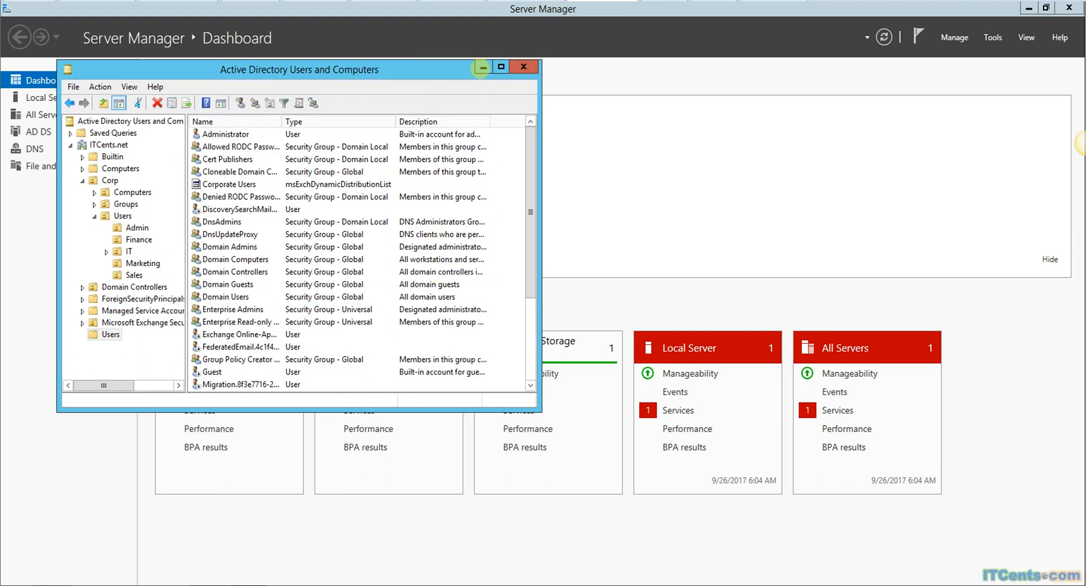
left_click(483, 67)
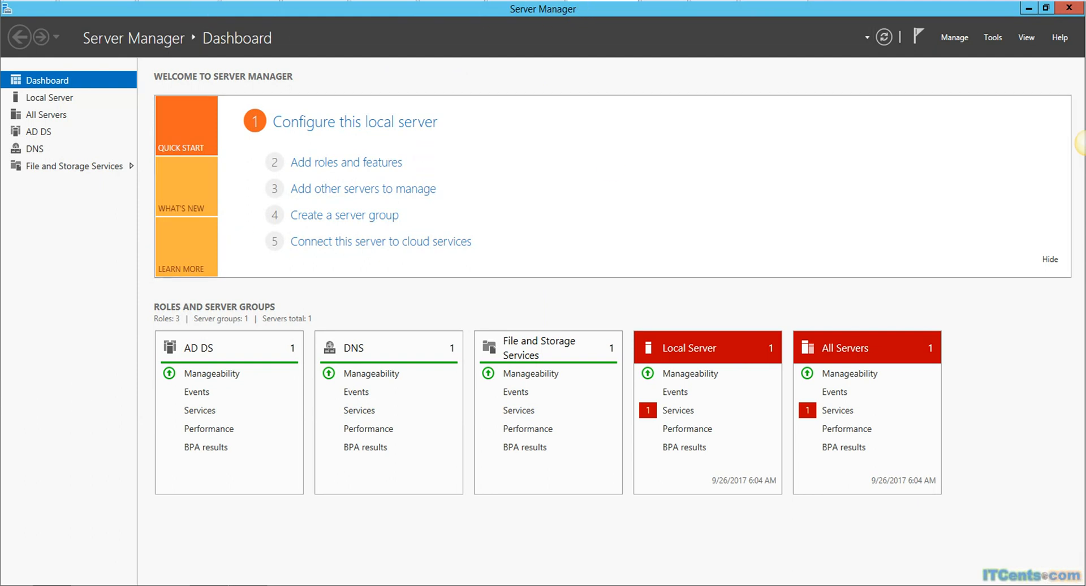
Step: Minimize Server Manager, lock with Win+L, and sign back in with the administrator password
left_click(1028, 8)
key("super+l")
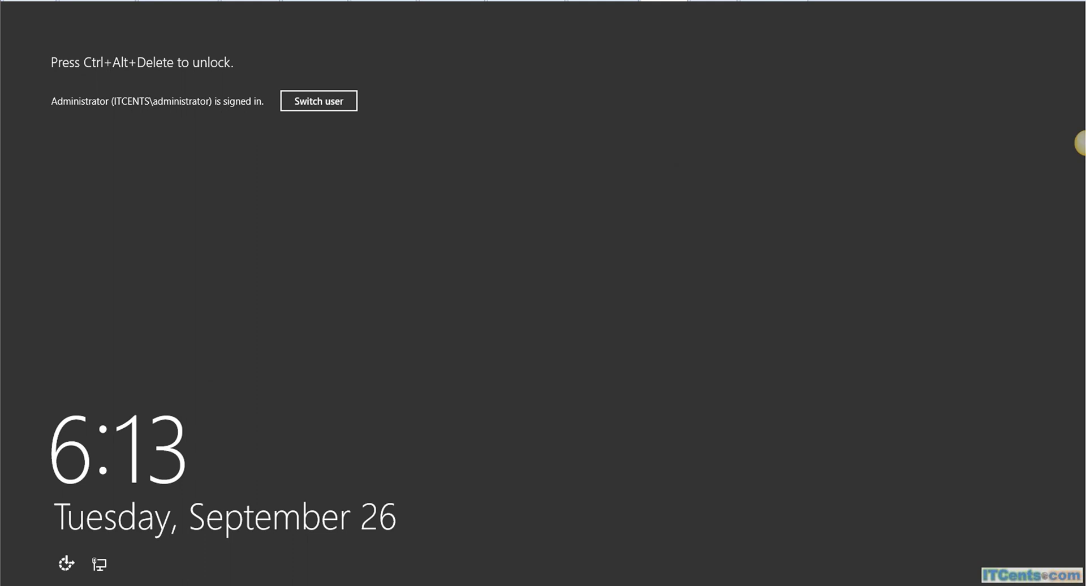
key("ctrl+alt+Delete")
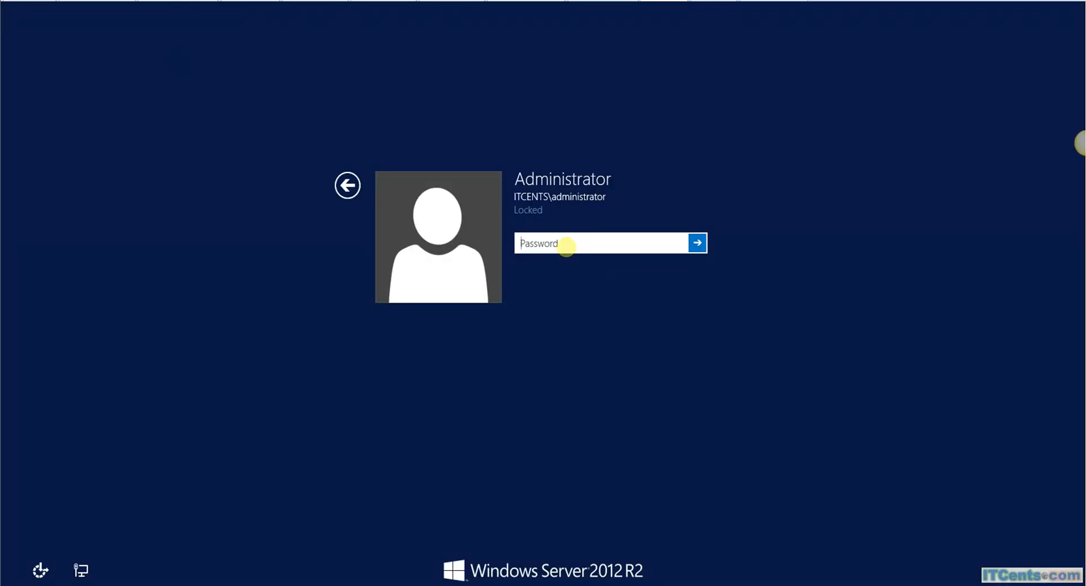
type("********")
key("Return")
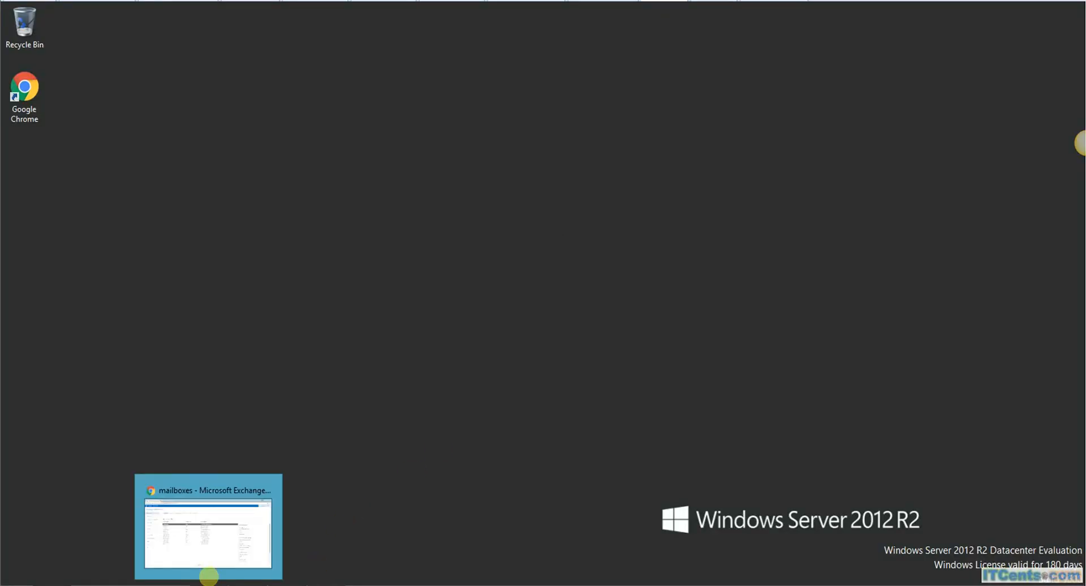
Step: Bring Exchange admin center forward and show the recipients groups list
left_click(211, 573)
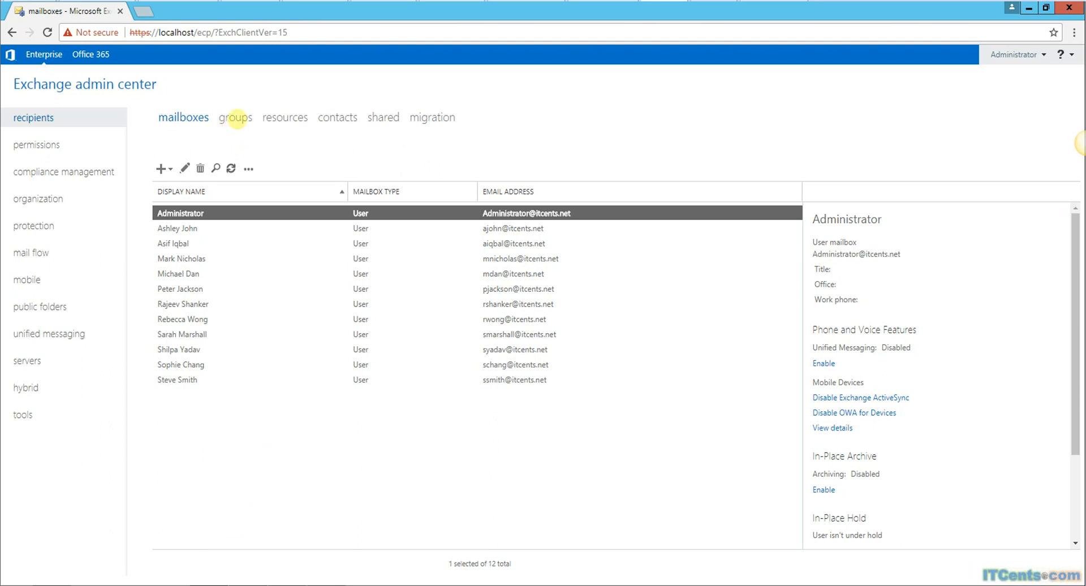
left_click(231, 116)
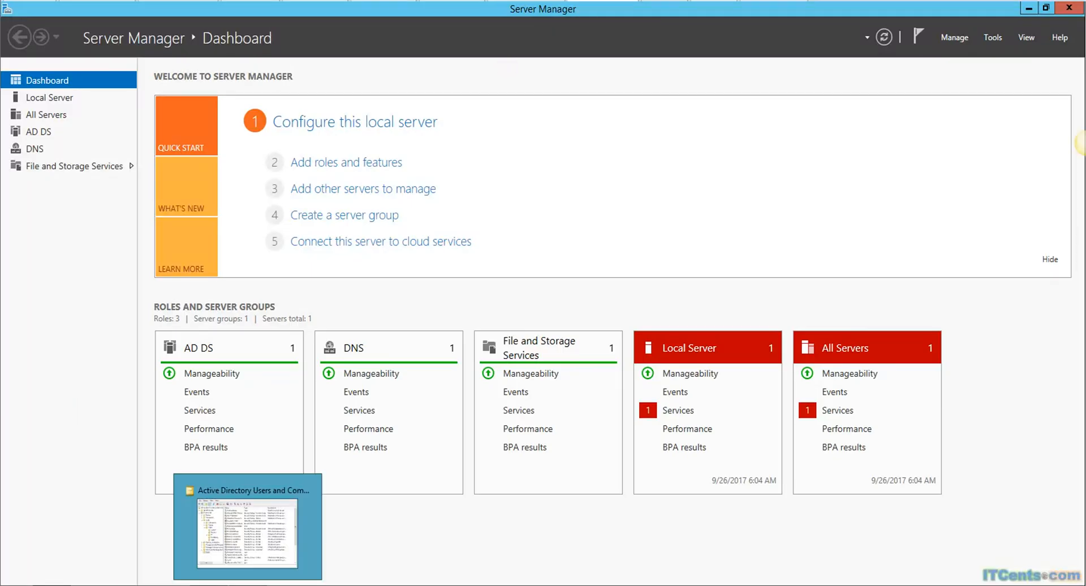
Step: Move Corporate Users from the Users container into Corp > Groups, then close the console
left_click(266, 557)
left_click(203, 184)
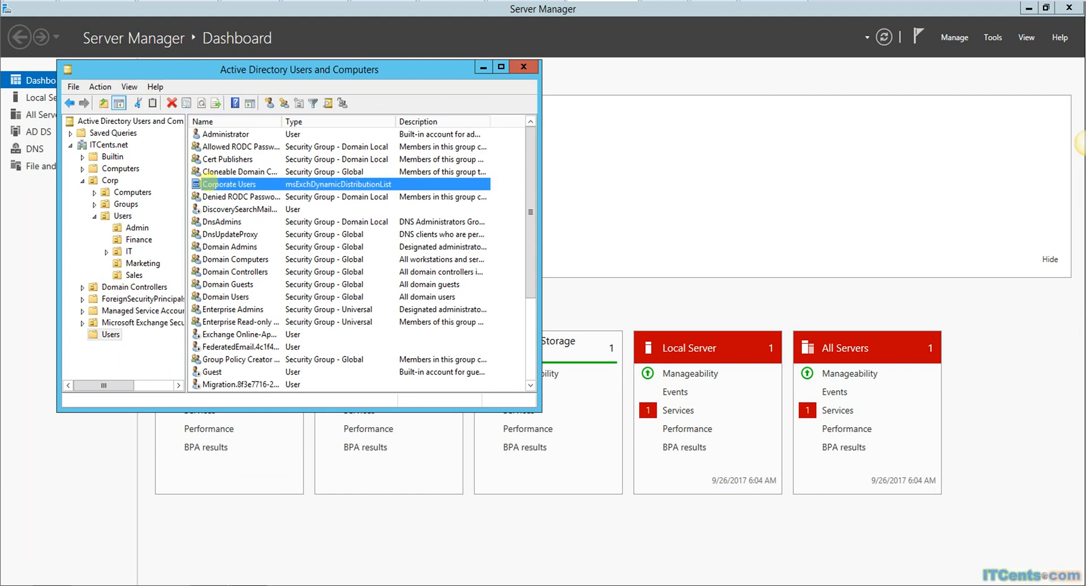
right_click(202, 184)
left_click(218, 190)
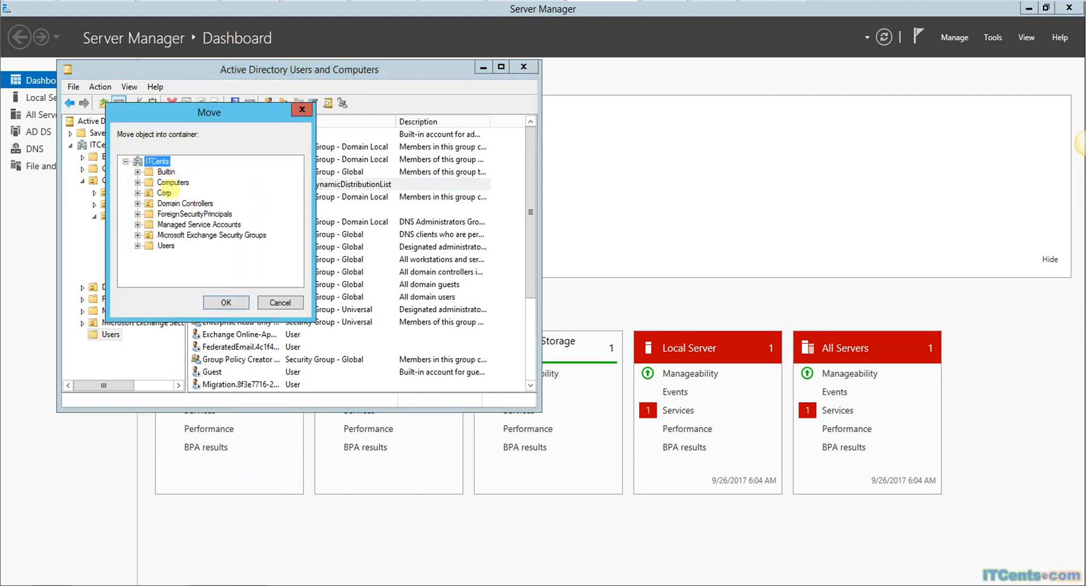
left_click(138, 193)
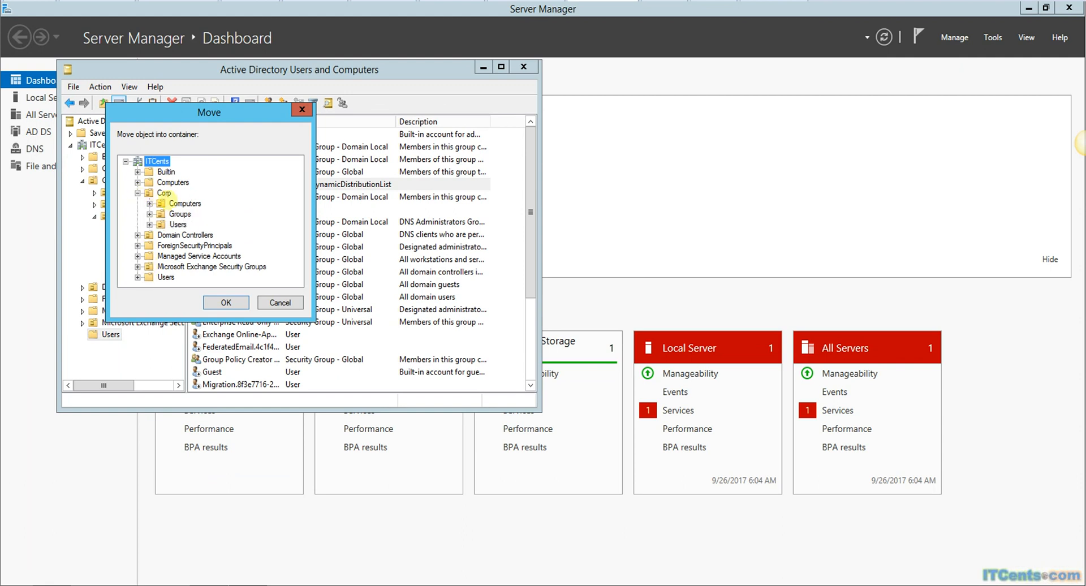
left_click(178, 214)
left_click(225, 302)
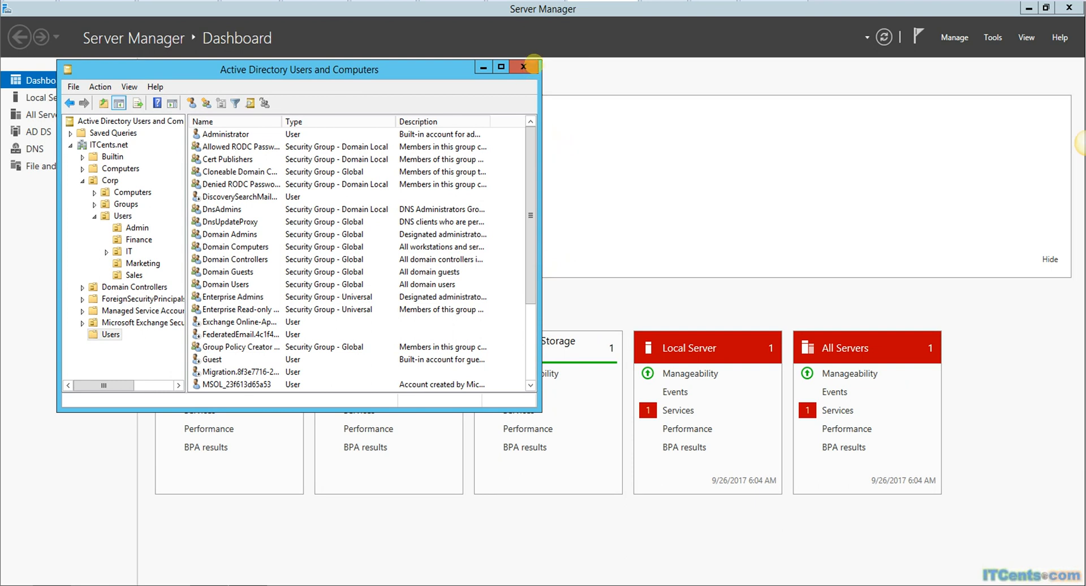
left_click(524, 67)
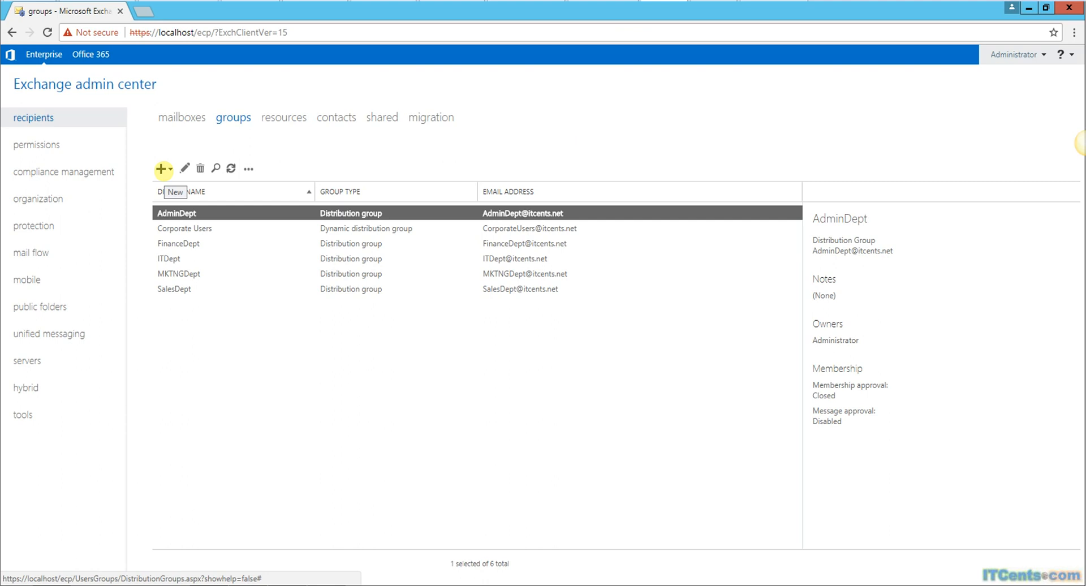
Step: Open a new distribution group form in the Exchange admin center, then close it unsaved
left_click(162, 168)
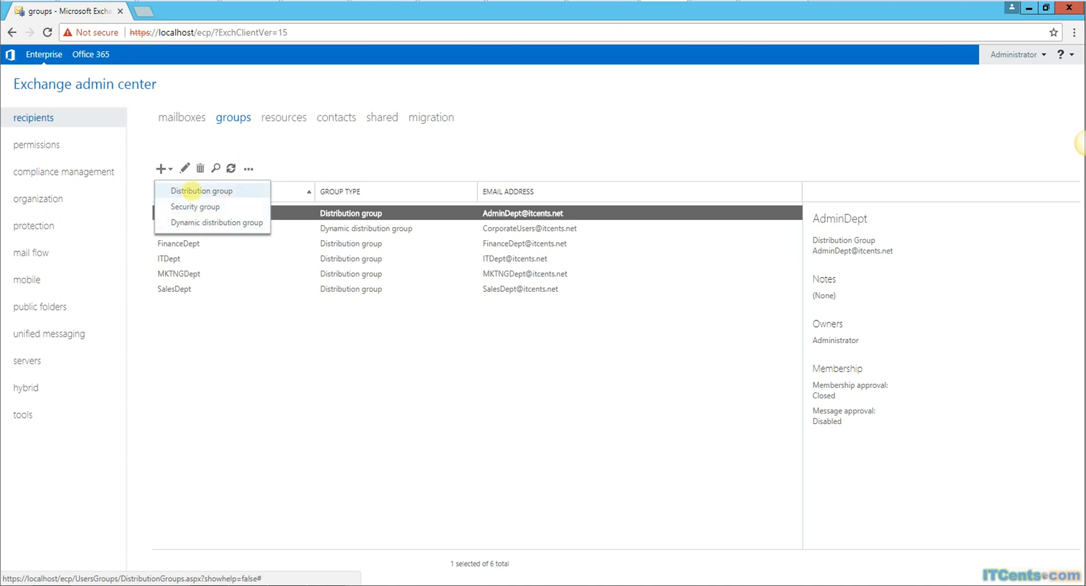
left_click(191, 190)
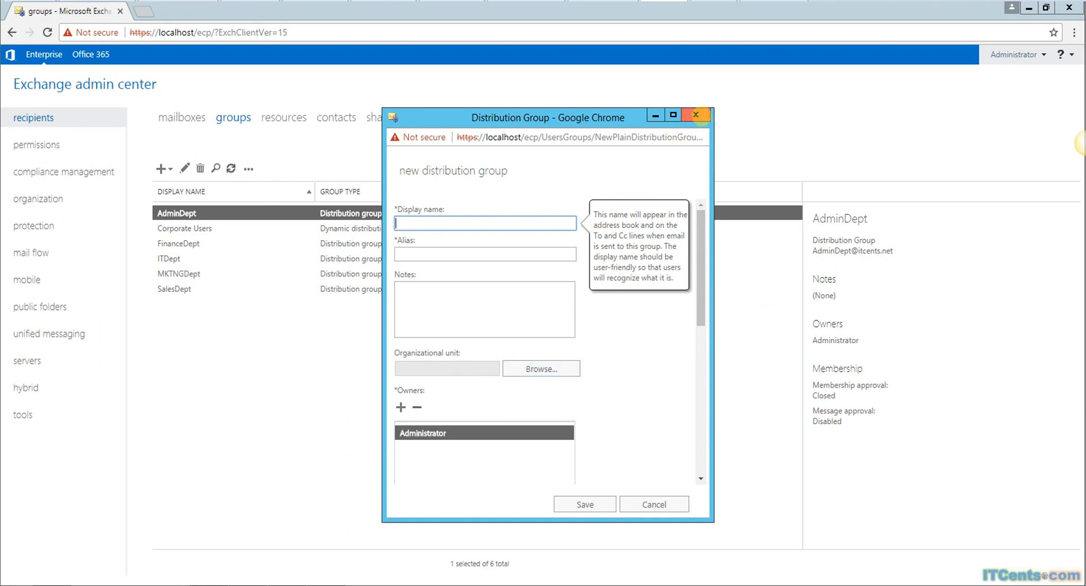
left_click(696, 115)
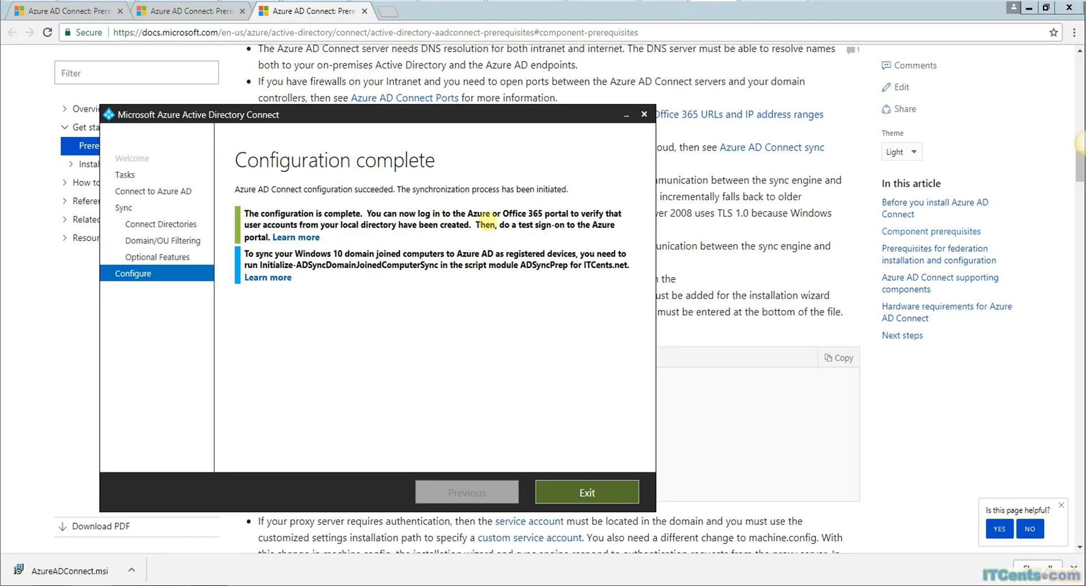
Step: Exit the finished Azure AD Connect wizard, minimize the windows, then relaunch and exit it unchanged
left_click(583, 486)
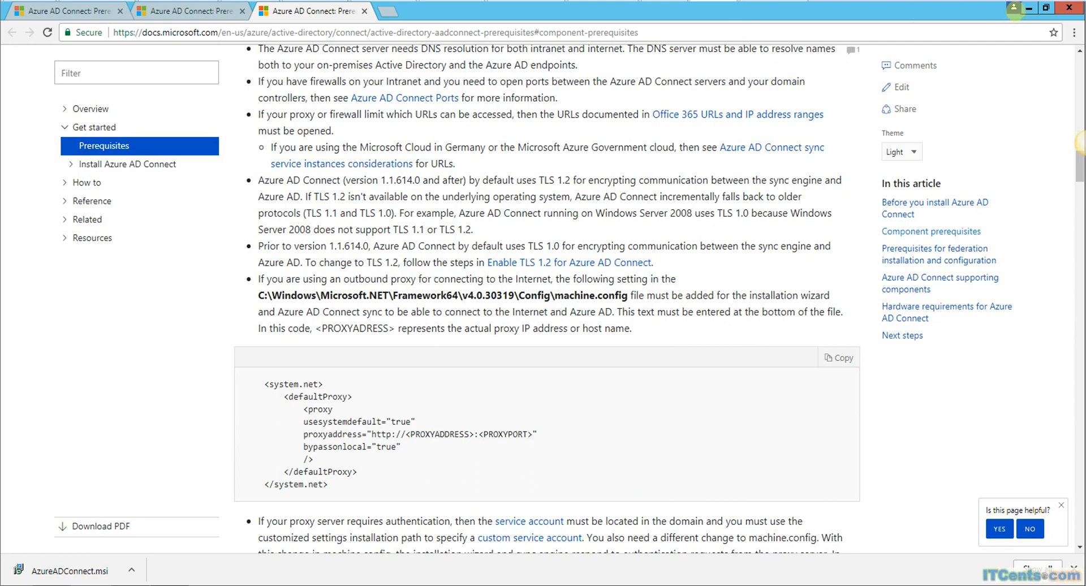
left_click(1028, 8)
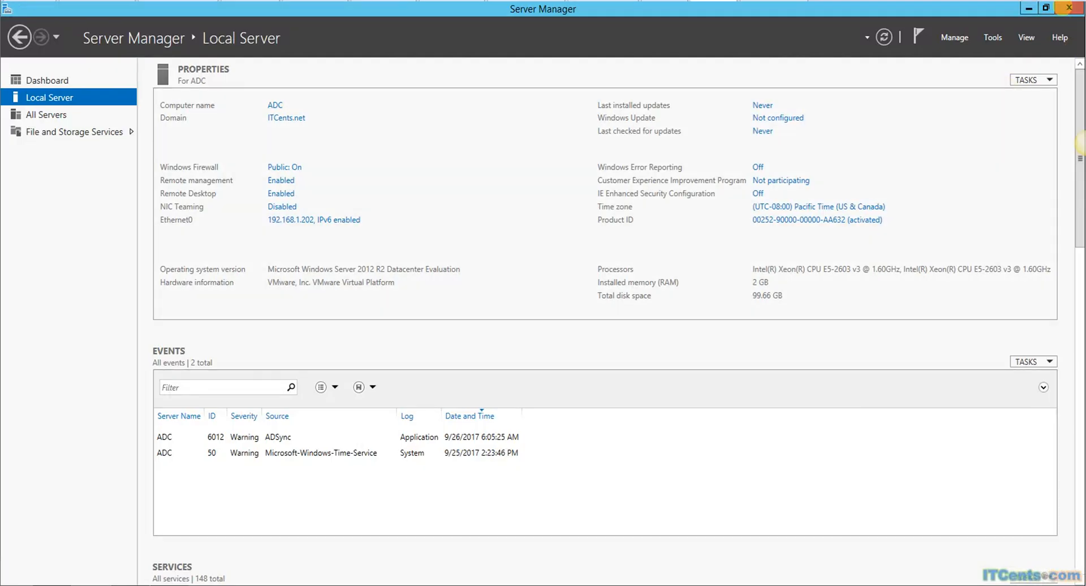
left_click(1028, 8)
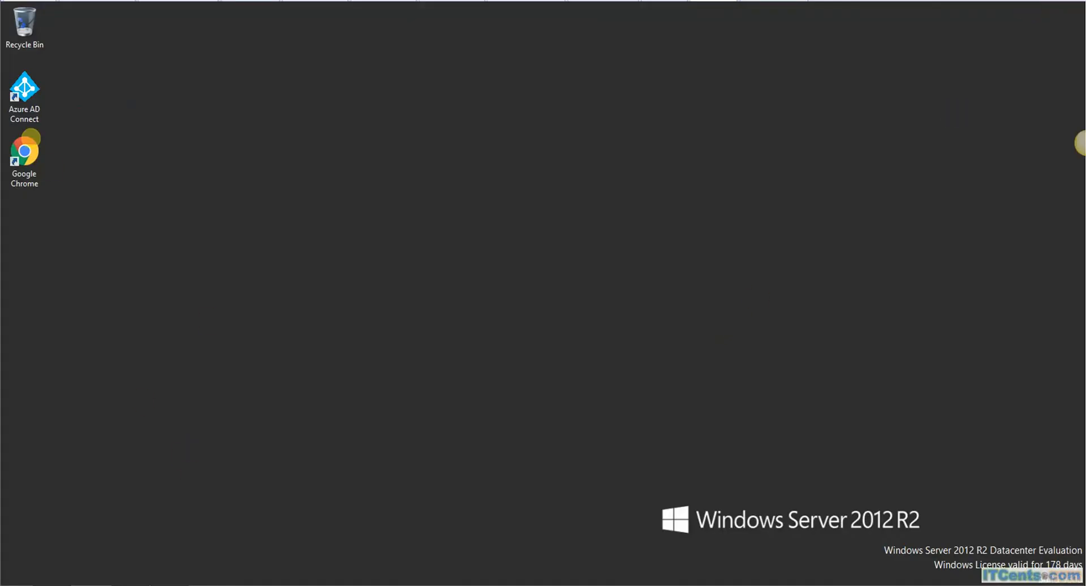
left_click(24, 100)
double_click(24, 100)
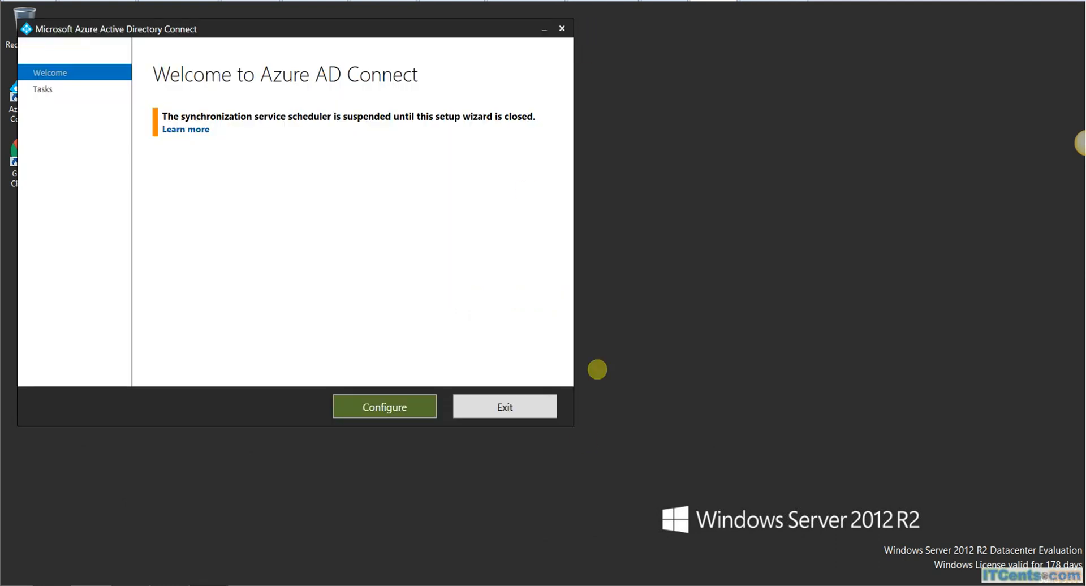
left_click(544, 405)
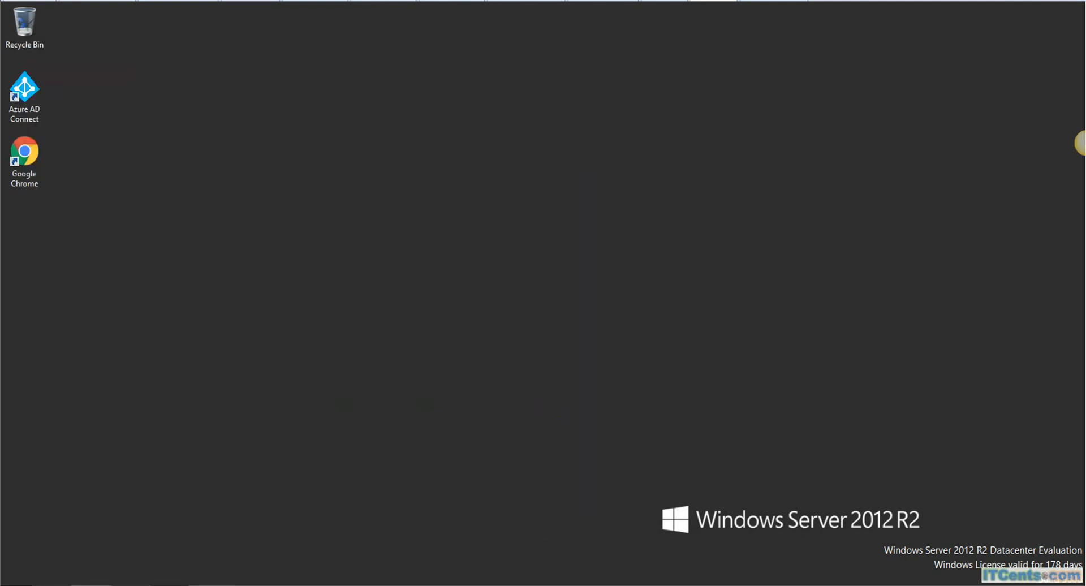
Step: Dismiss the Win+X quick-link menu and bring up the Start screen
key("super+x")
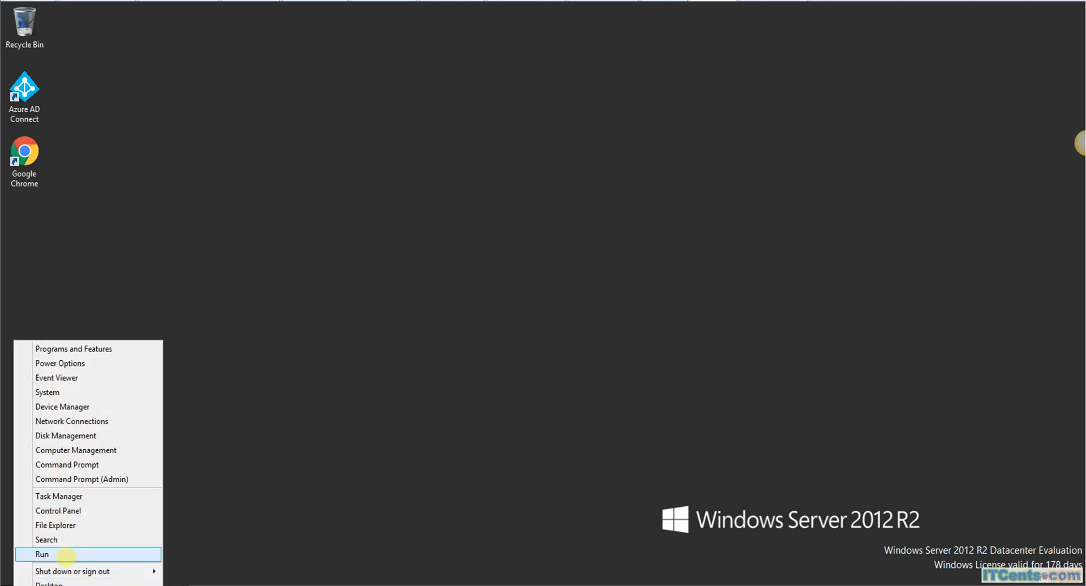
left_click(530, 304)
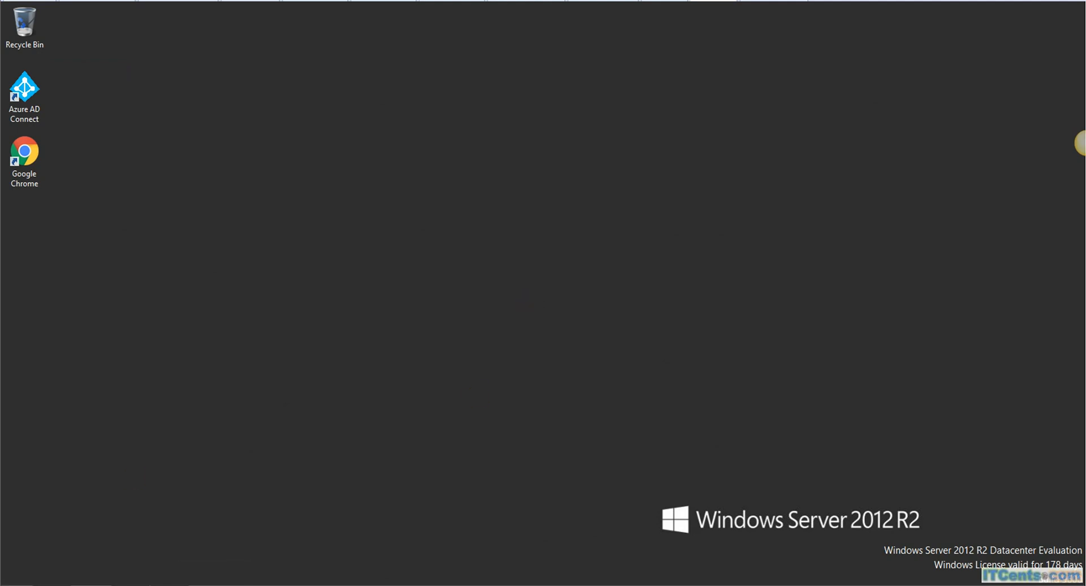
left_click(3, 584)
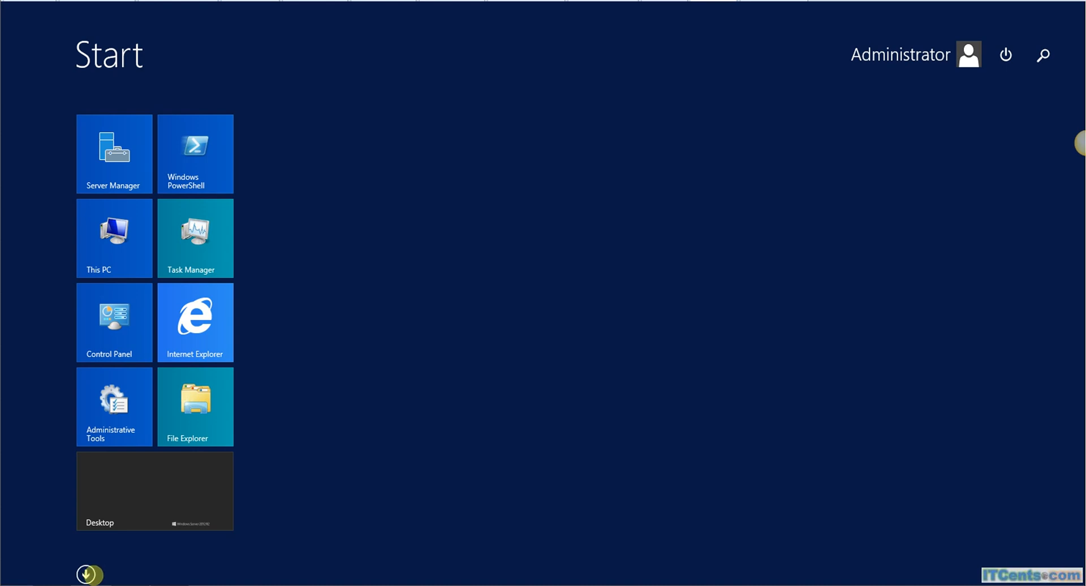
Step: Launch Synchronization Service and run a Delta Synchronization on the ITCents.net connector
left_click(85, 574)
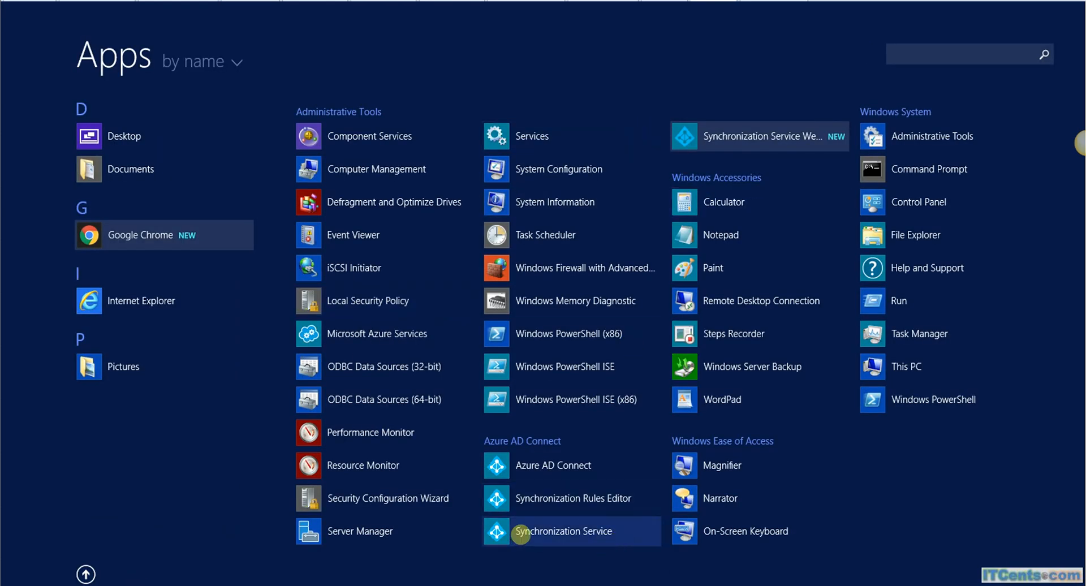
left_click(557, 533)
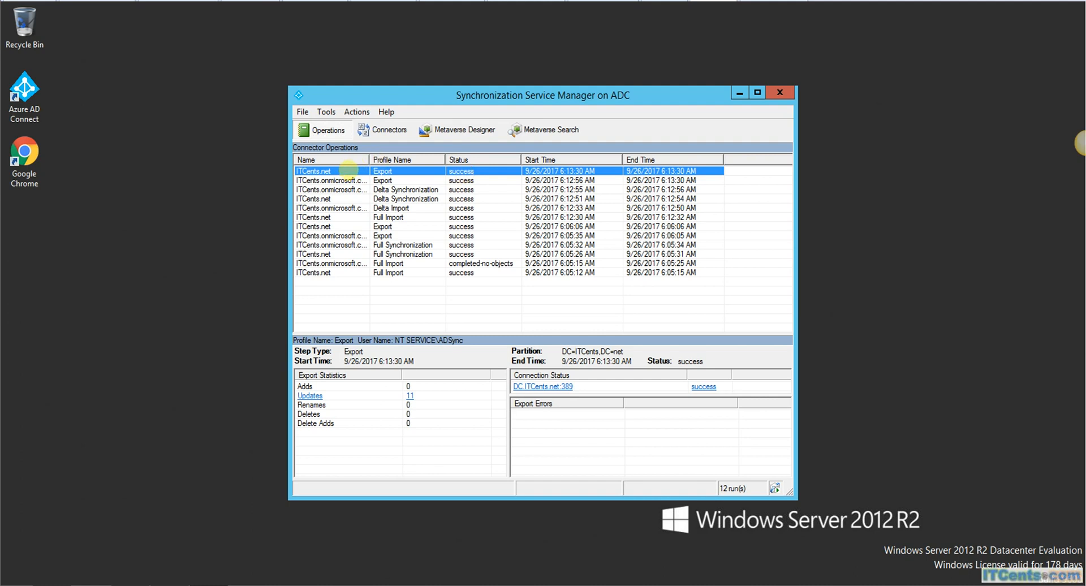
right_click(348, 168)
left_click(381, 211)
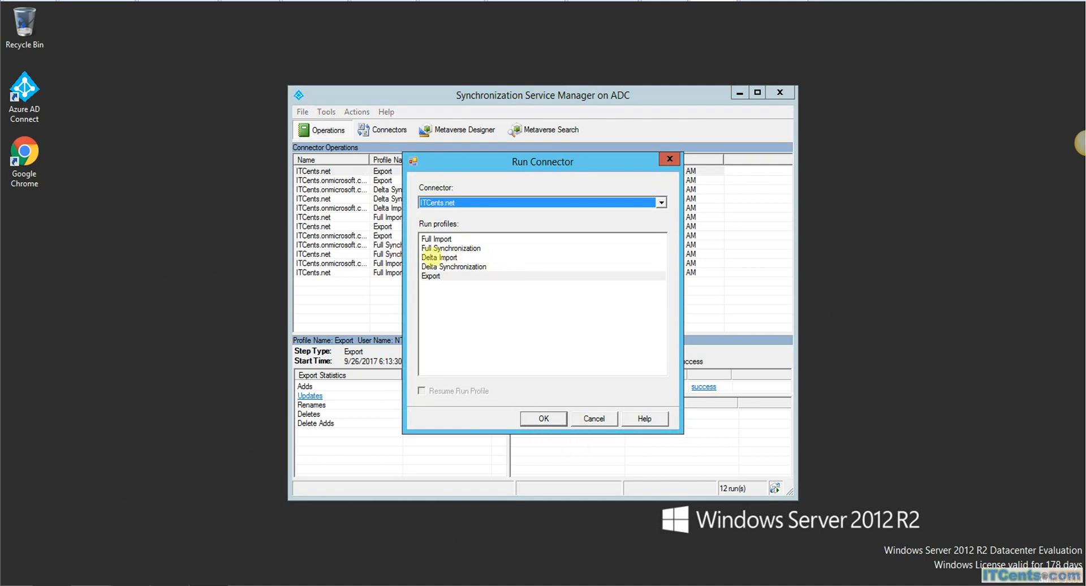
left_click(441, 266)
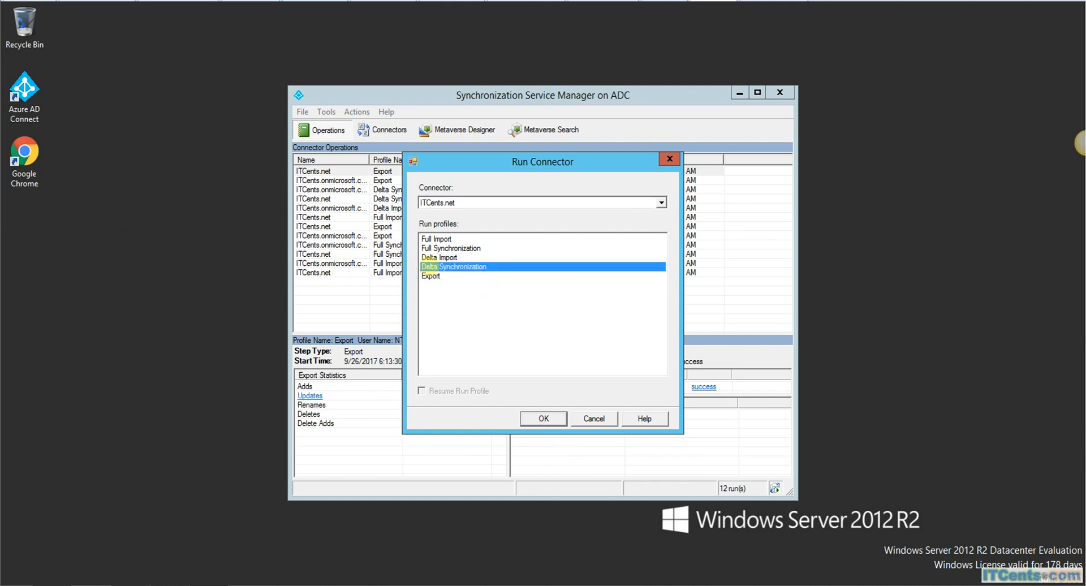
left_click(543, 419)
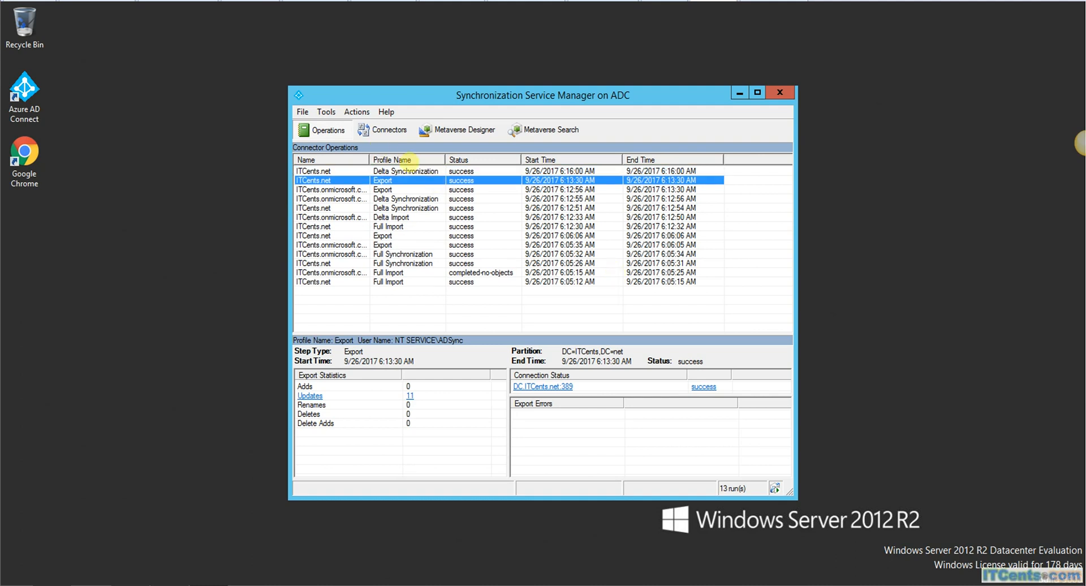
Step: Open the synced User Test account's details from Active users to confirm no licences are assigned
left_click(739, 93)
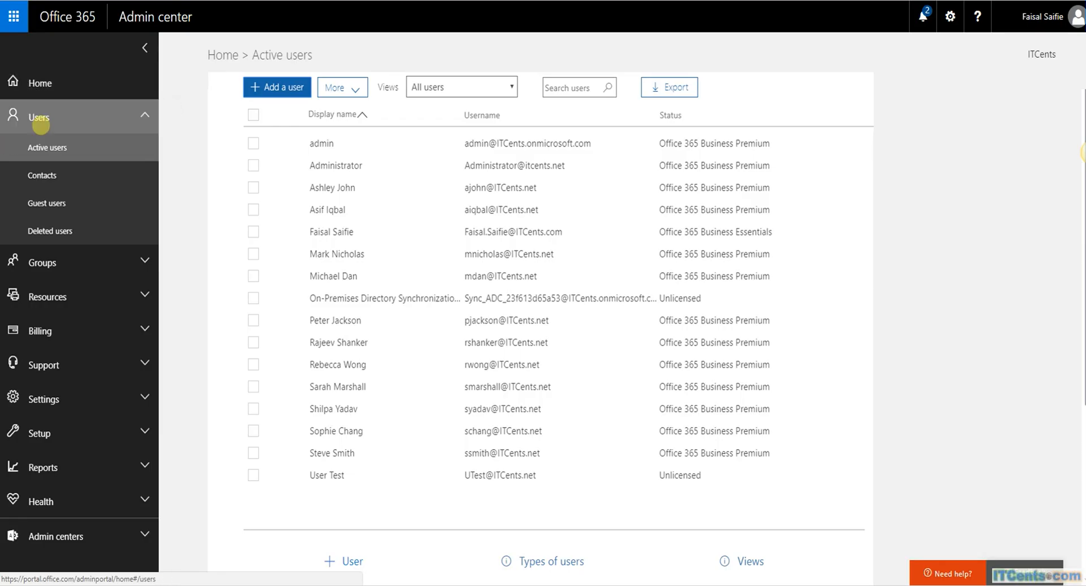
left_click(40, 118)
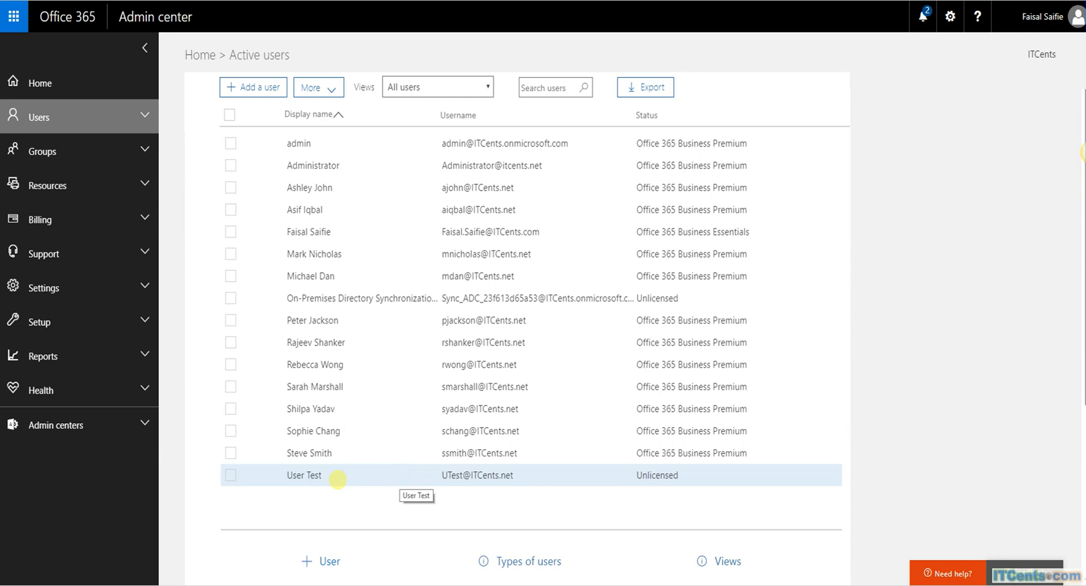
left_click(359, 476)
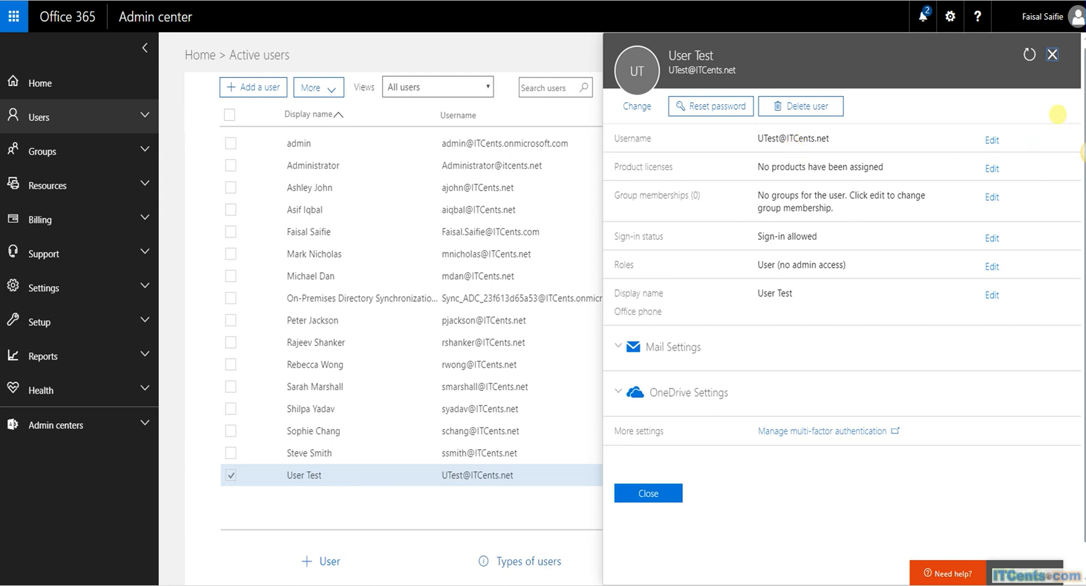
Step: Close the User Test details pane to return to the Active users list
left_click(1052, 54)
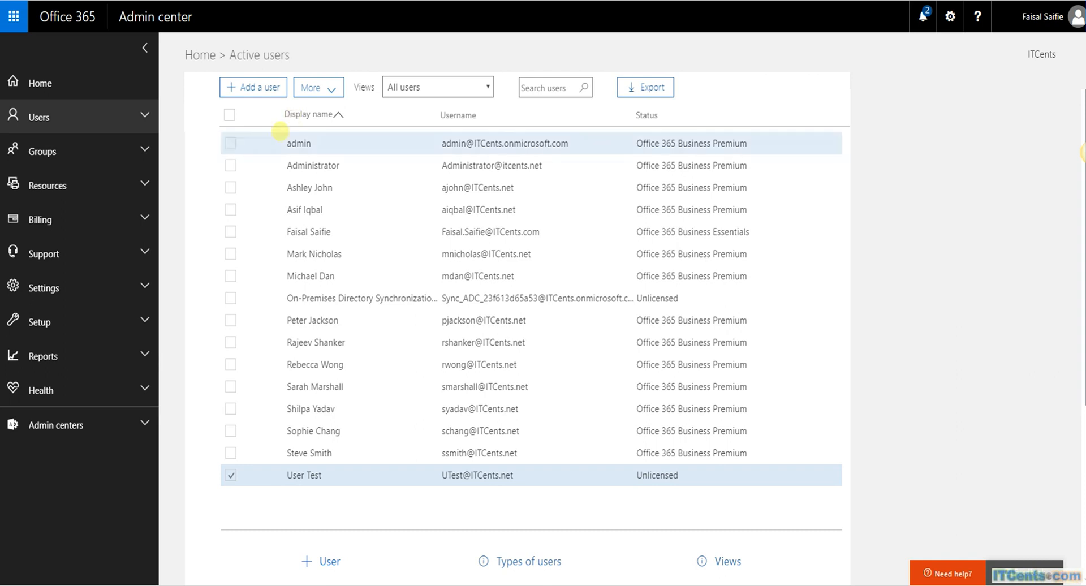
Step: Review the synced security groups under Groups, then return to the Active users list
left_click(135, 155)
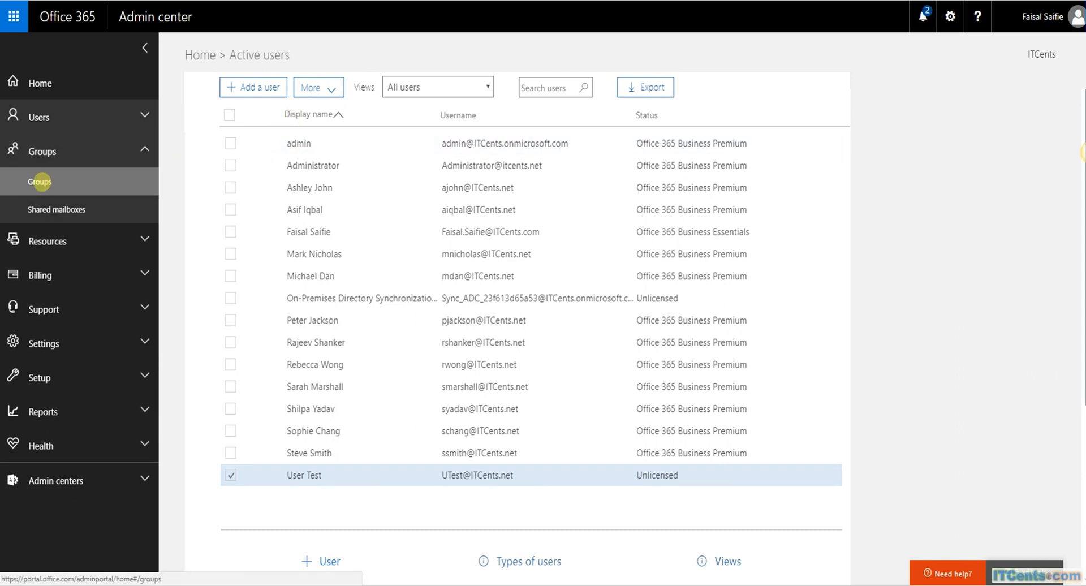
left_click(40, 181)
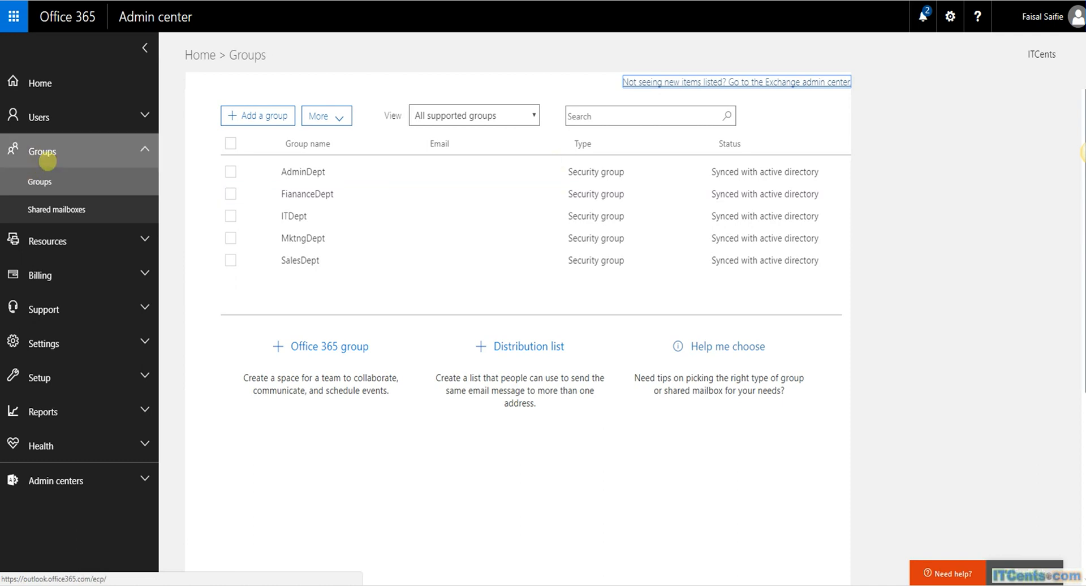
left_click(38, 114)
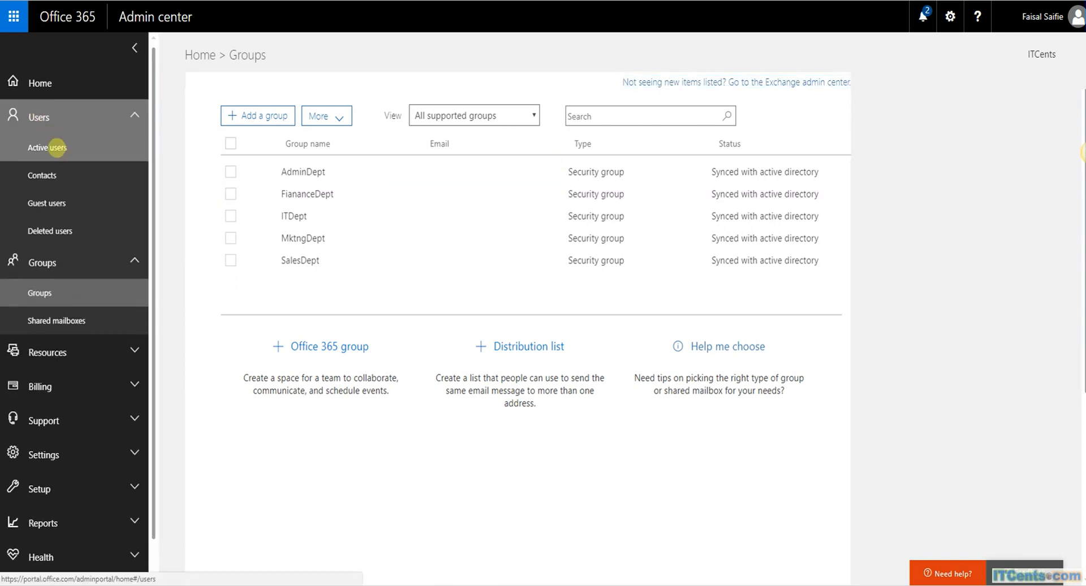
left_click(49, 147)
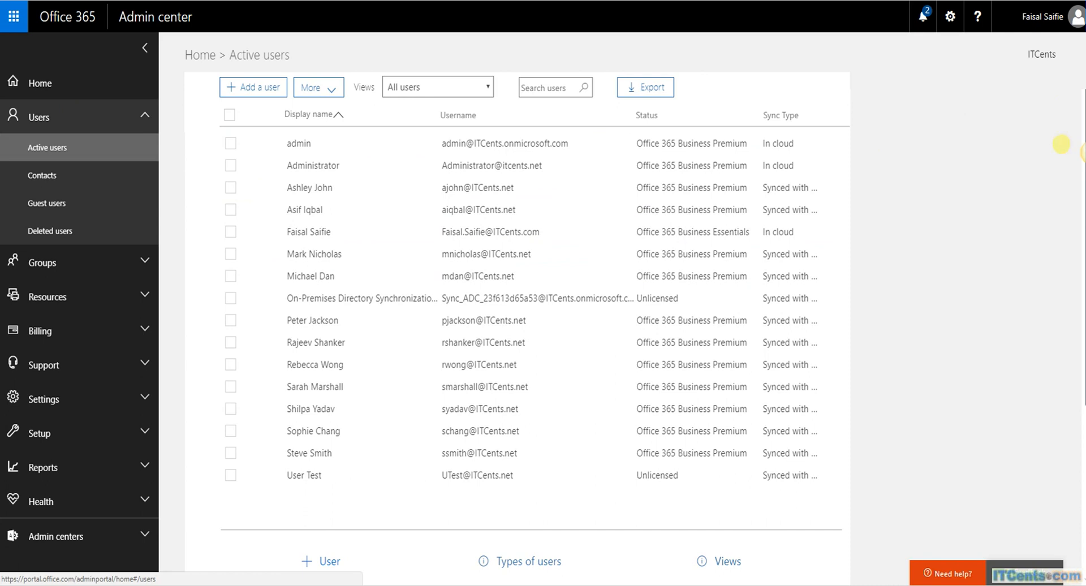
Step: Scroll through the Active users list to check the synced accounts
scroll(1061, 143, "down", 2)
scroll(1062, 144, "up", 2)
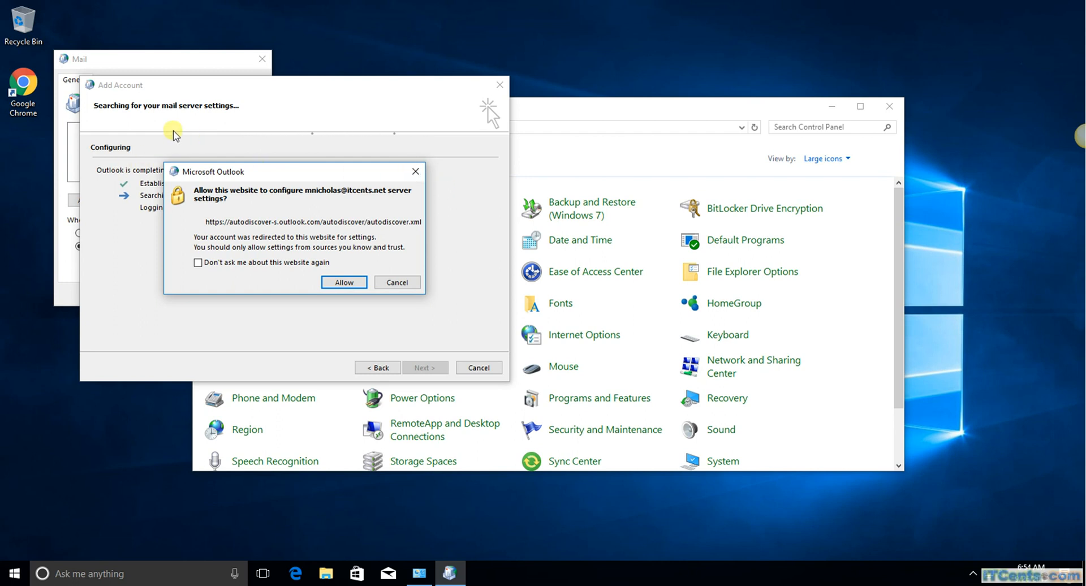
Step: Always allow the autodiscover site, sign in with the user's password, and finish account setup
left_click(198, 263)
left_click(342, 283)
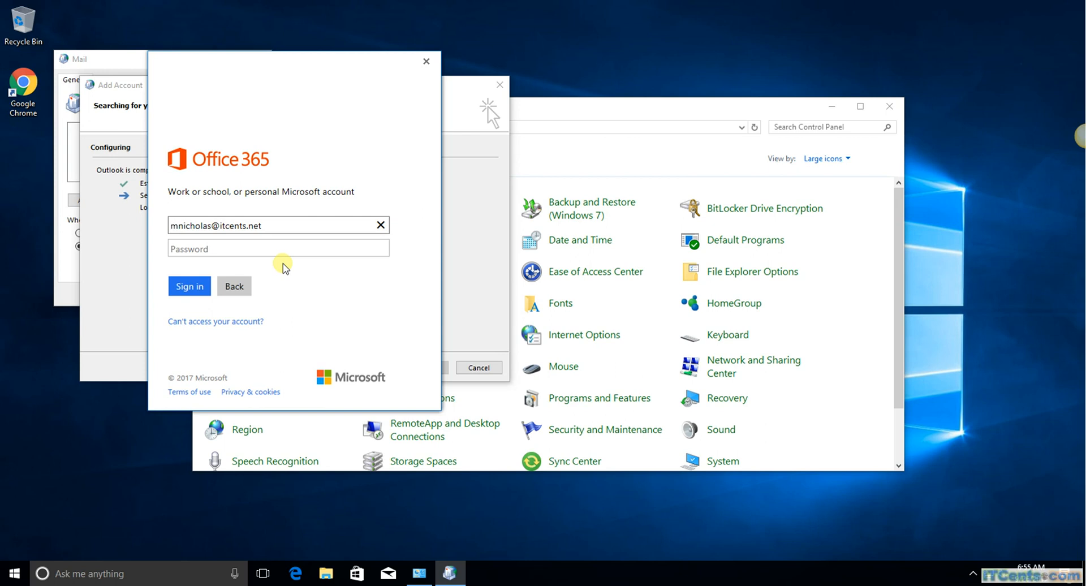
left_click(245, 248)
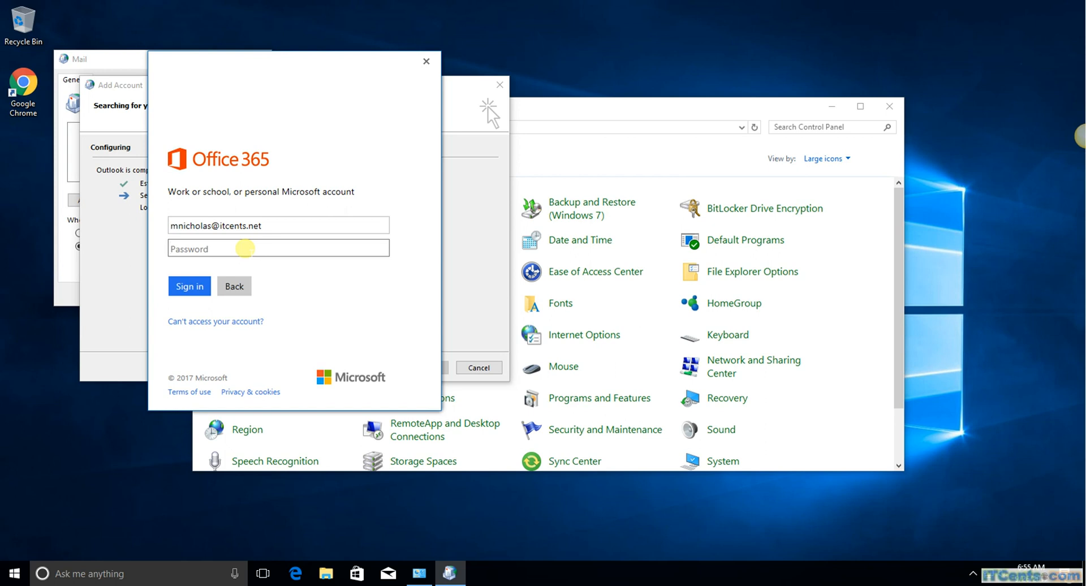
type("********")
left_click(190, 287)
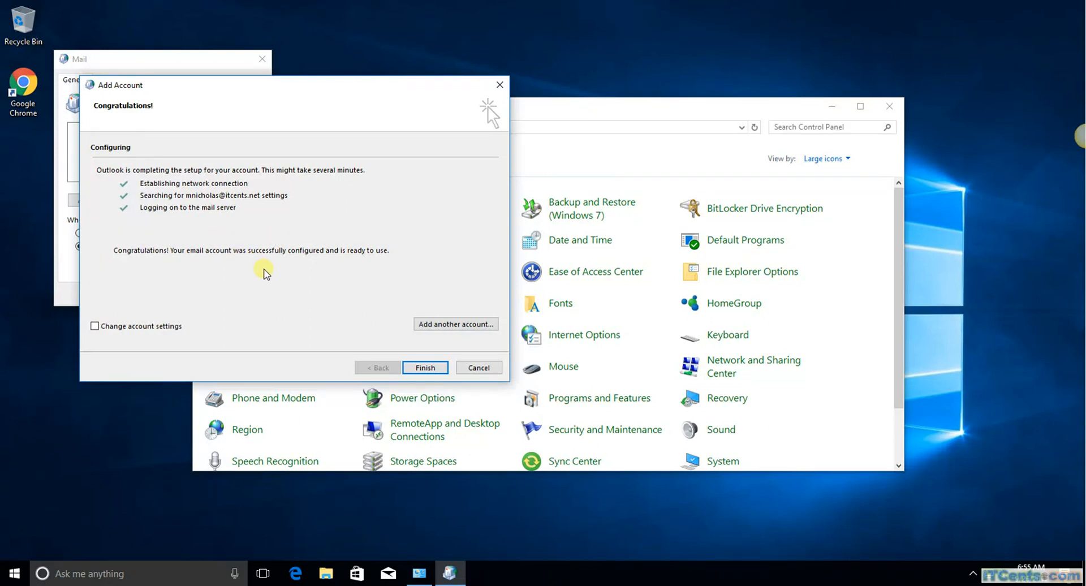
left_click(425, 368)
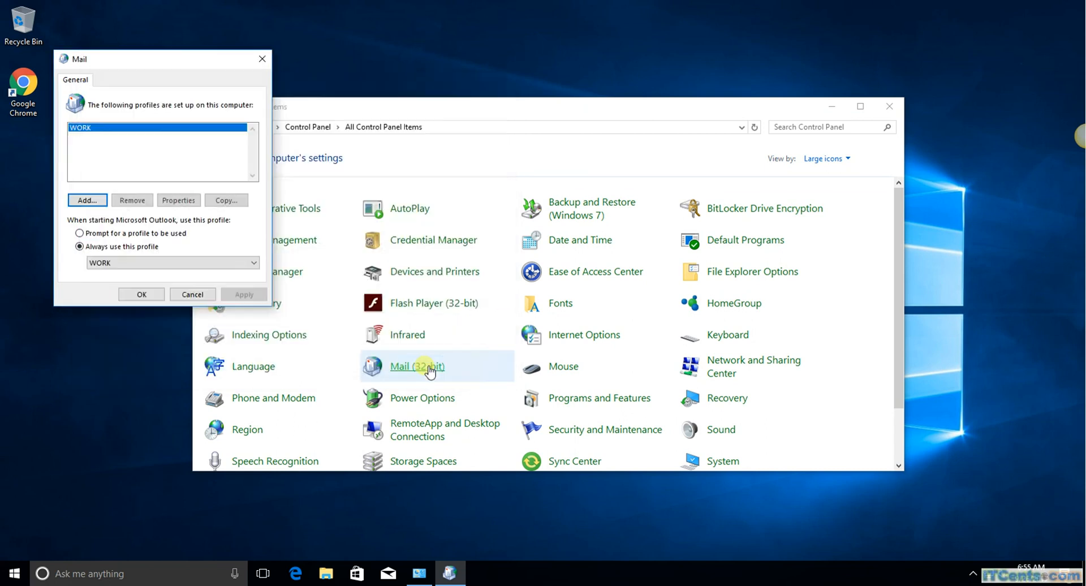
Step: Close the Mail dialog and Control Panel, then launch outlook.exe from the Run dialog
left_click(148, 296)
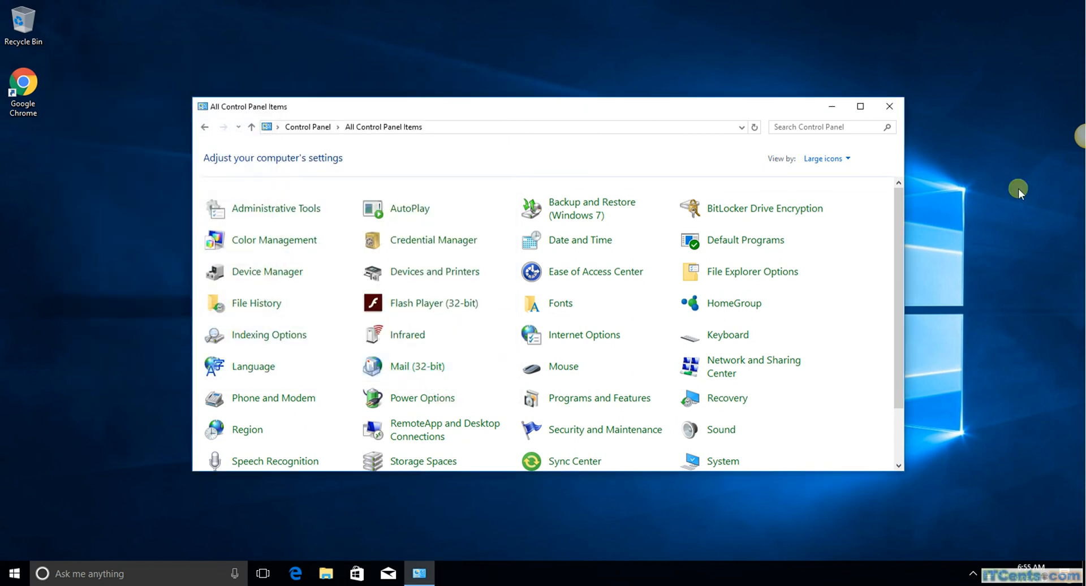
left_click(889, 107)
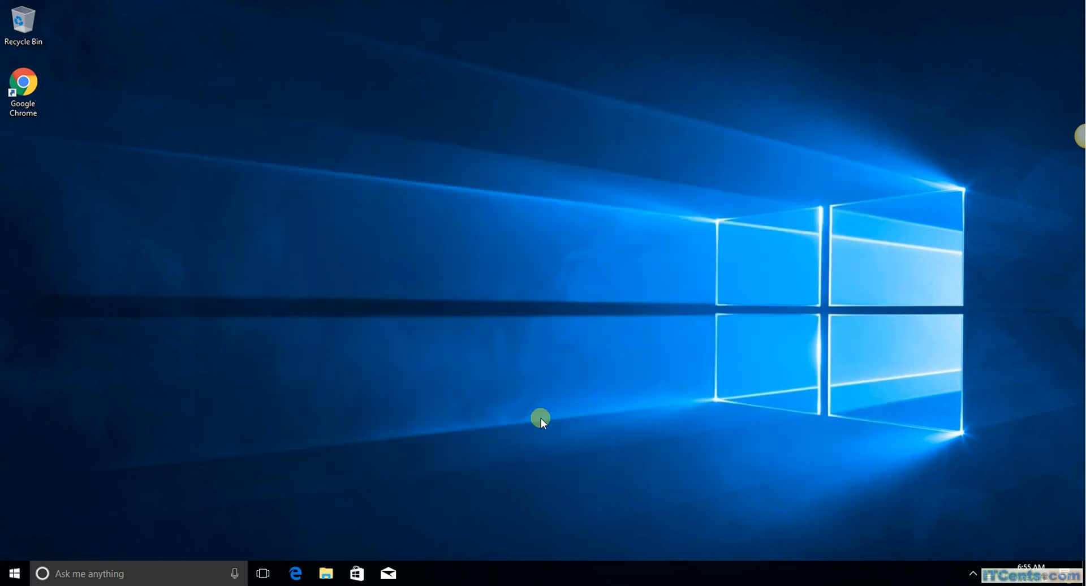
right_click(16, 578)
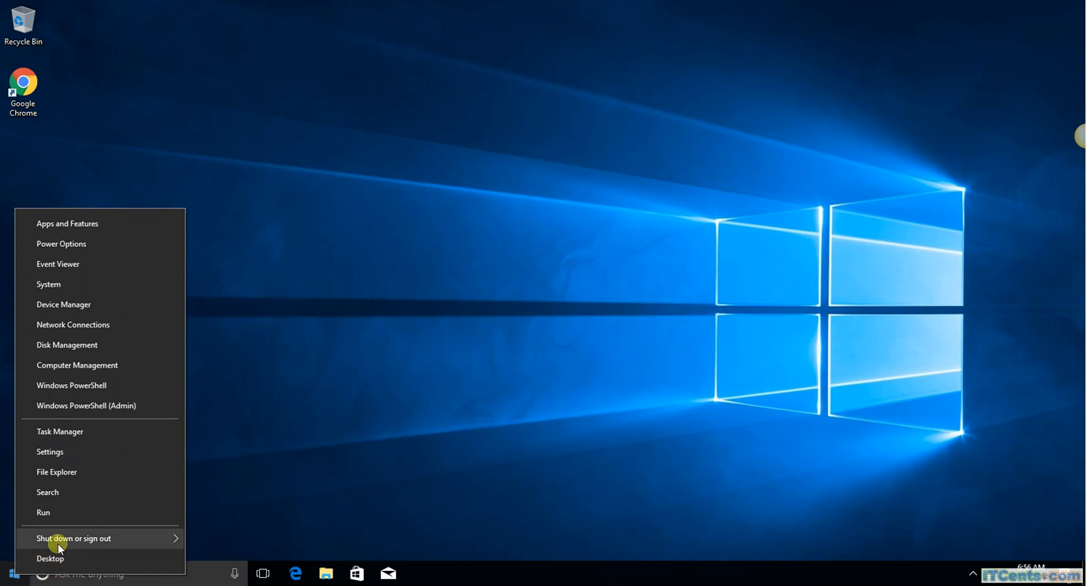
left_click(85, 557)
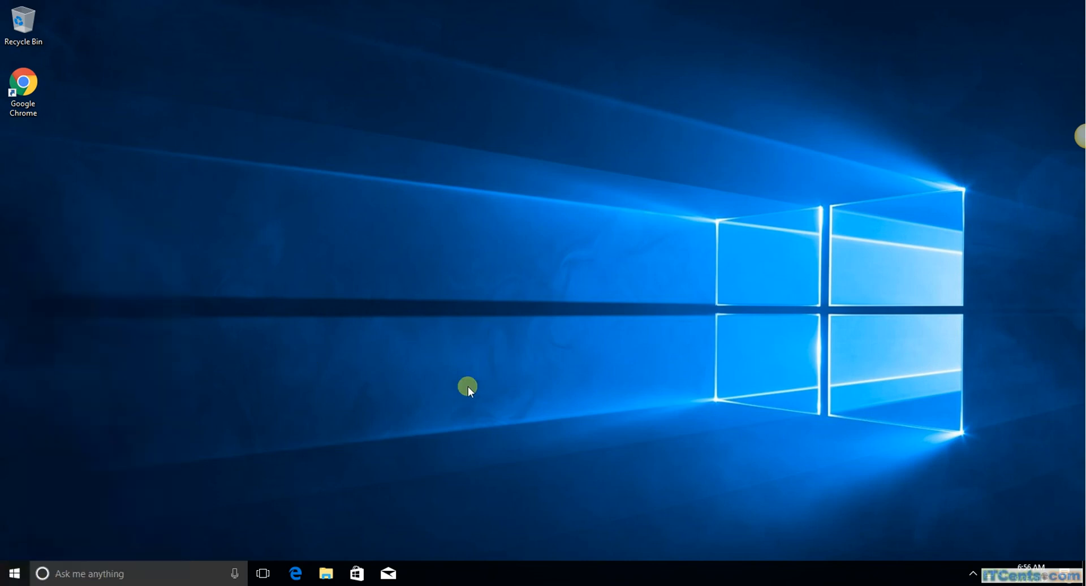
right_click(18, 576)
left_click(71, 505)
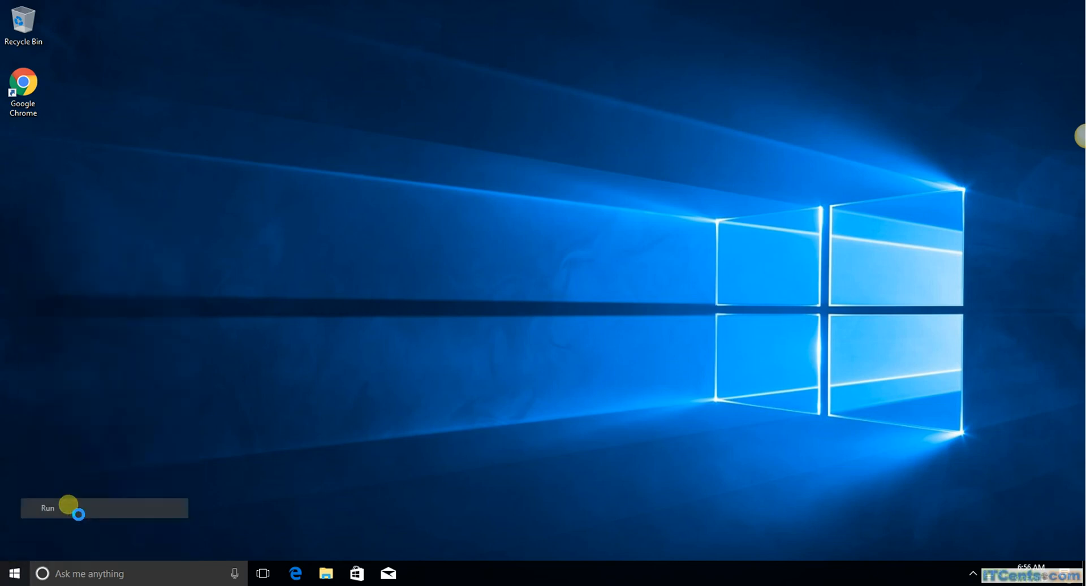
type("out")
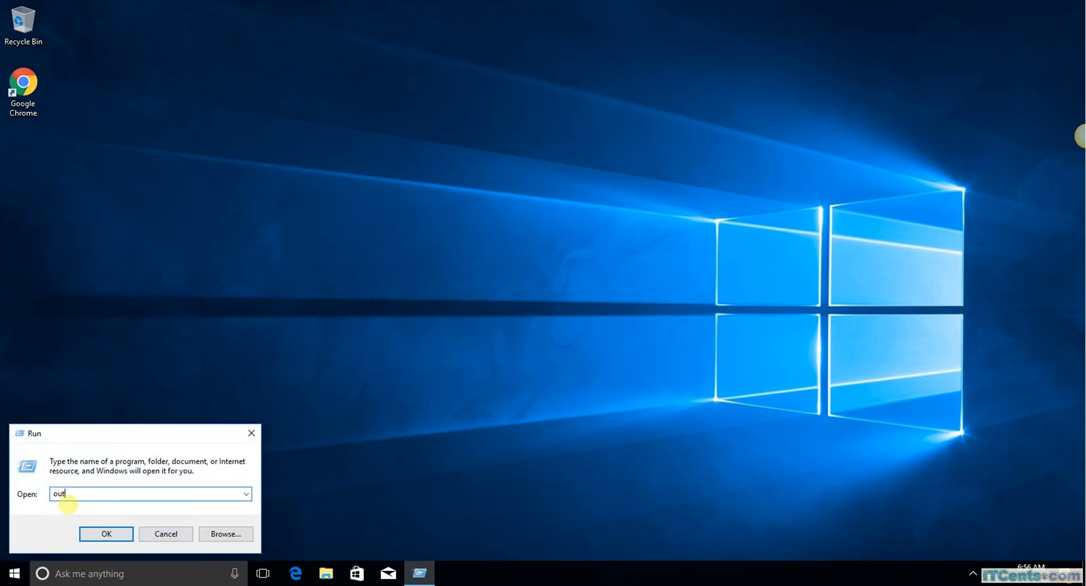
type("look.exe")
key("Return")
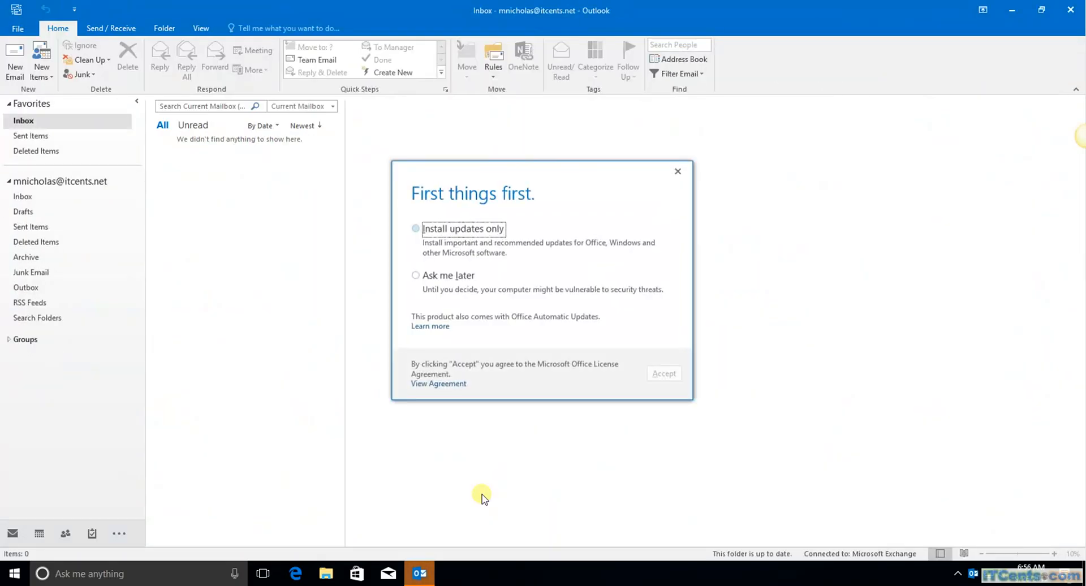
Step: Postpone Office updates by choosing Ask me later in the First things first prompt
left_click(442, 276)
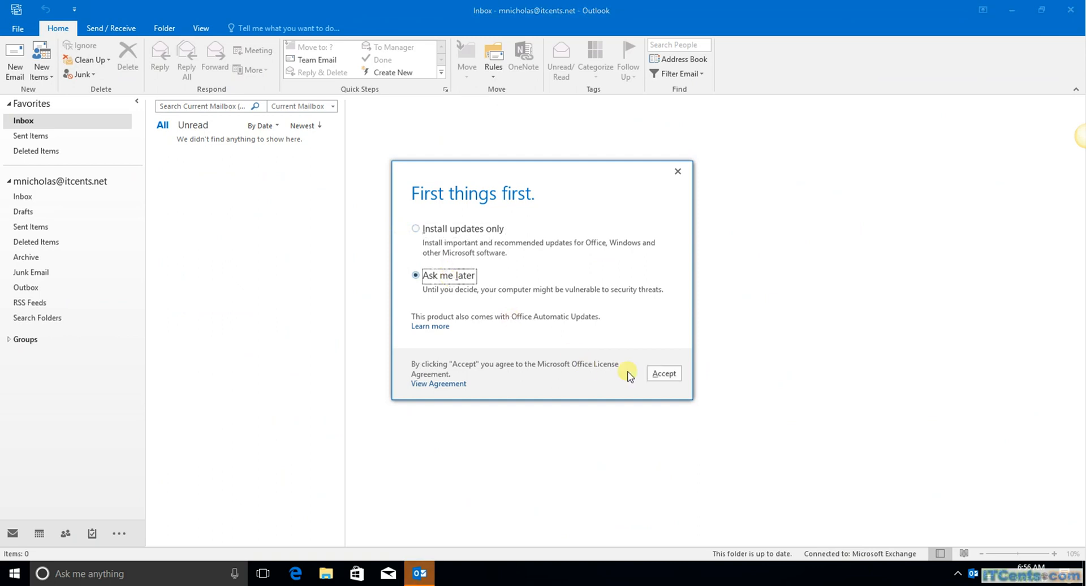
left_click(661, 373)
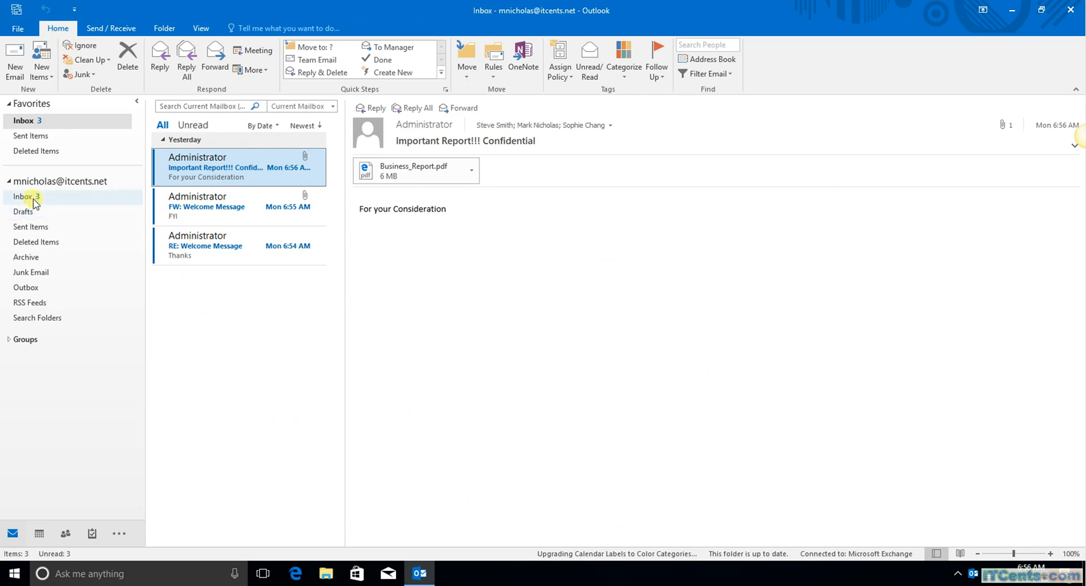
Step: Open the account's Inbox to show the Administrator messages, including the Important Report
left_click(33, 198)
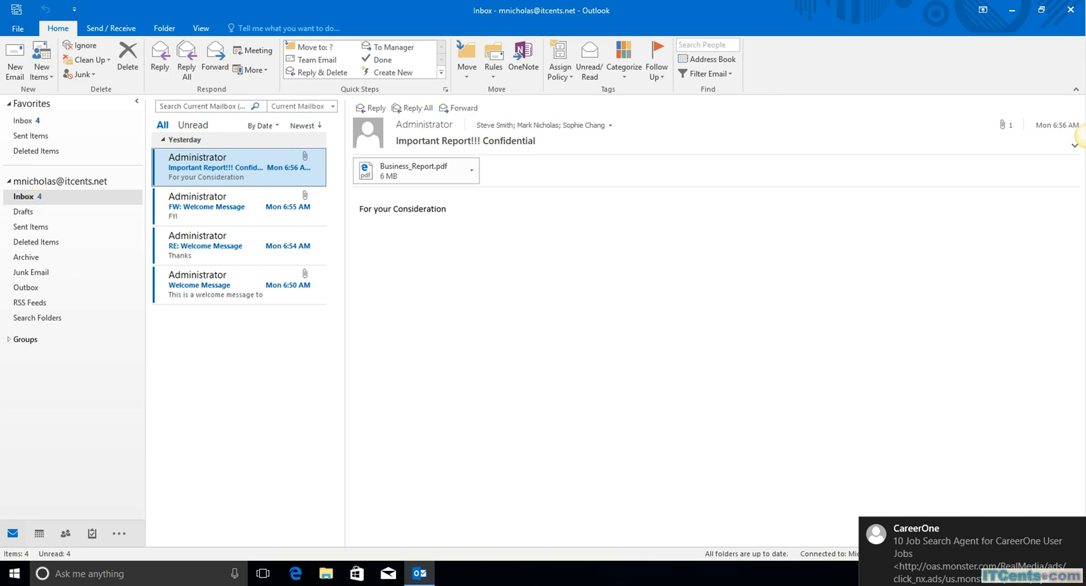
Step: Switch briefly to the Admin center browser, then bring the Windows 10 client's Outlook window forward
mouse_move(296, 573)
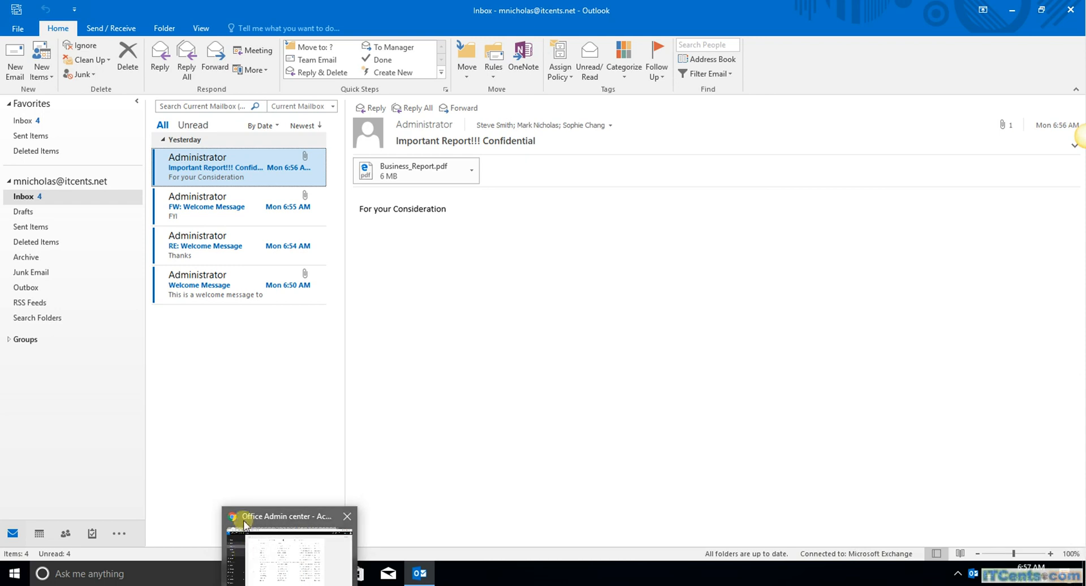
left_click(246, 516)
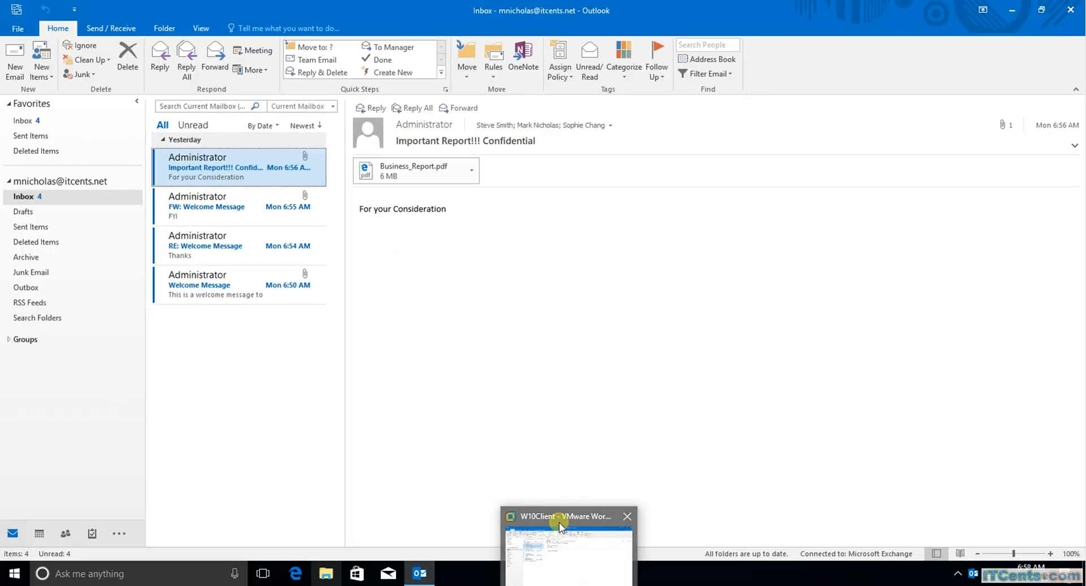
left_click(568, 551)
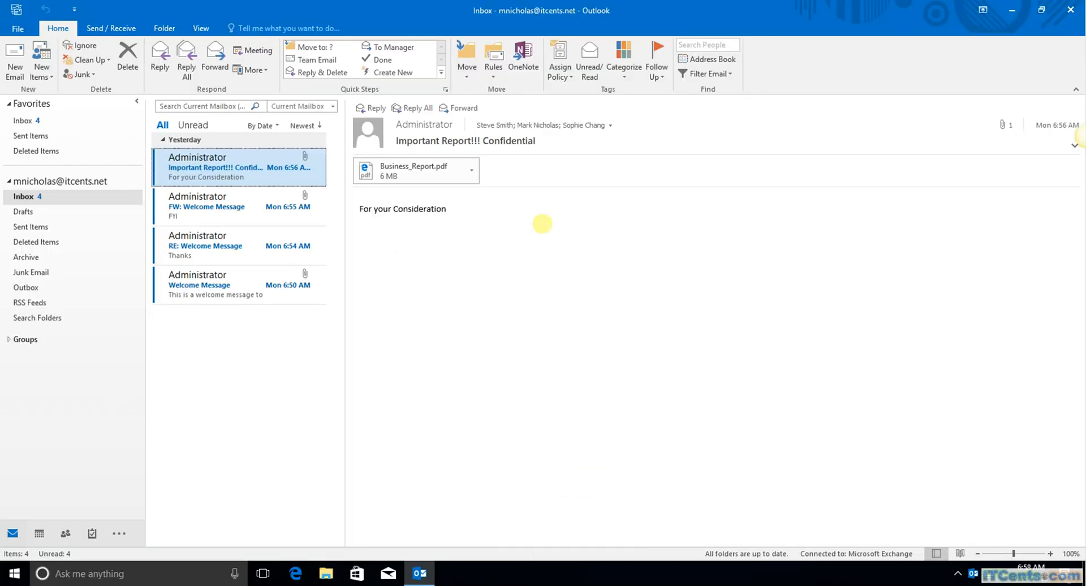